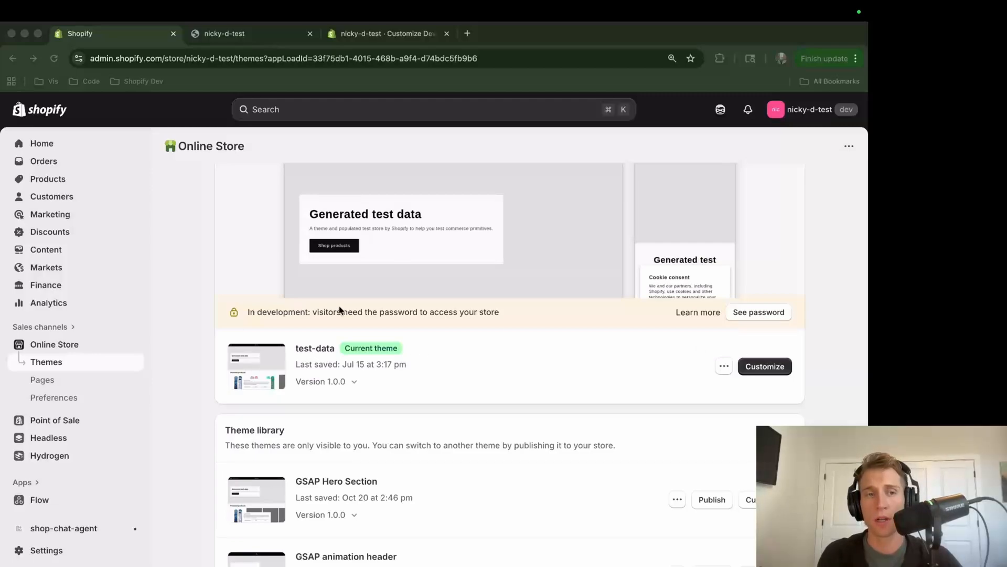
Step: From the GSAP Hero Section theme's actions in Shopify admin, switch over to the Cursor editor with the theme project
{"action": "left_click", "coordinate": [676, 499]}
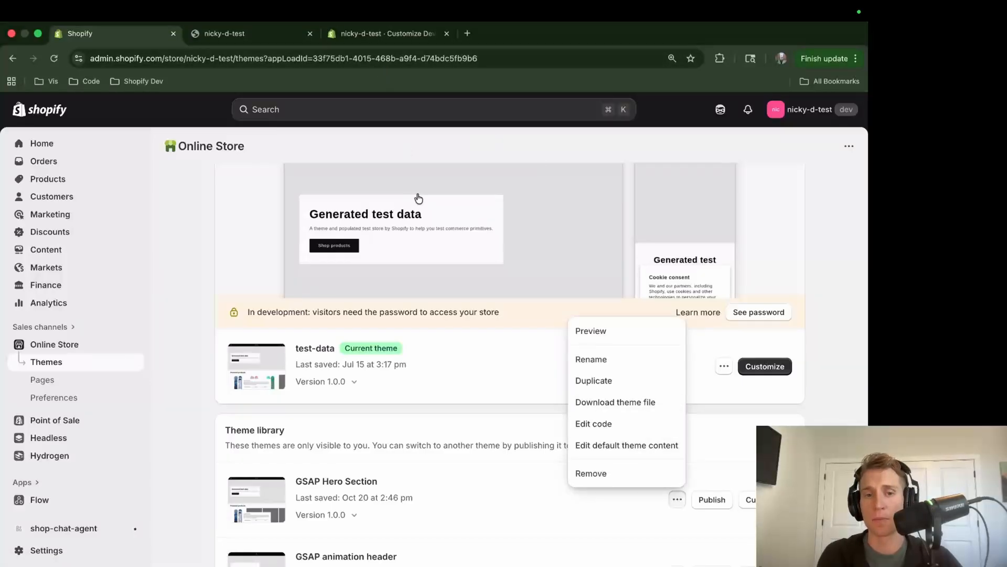
{"action": "key", "text": "super+Tab"}
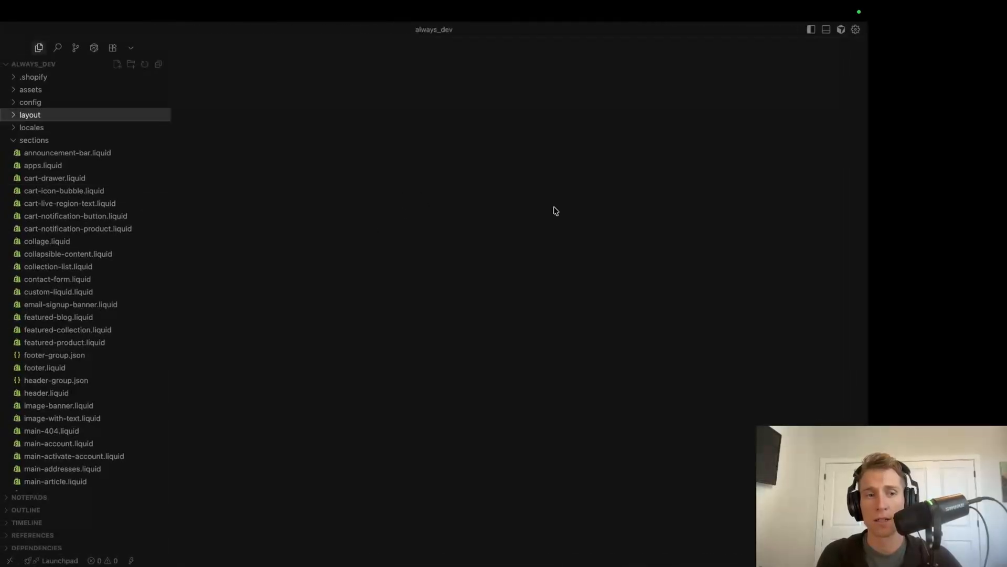
{"action": "key", "text": "super+Tab"}
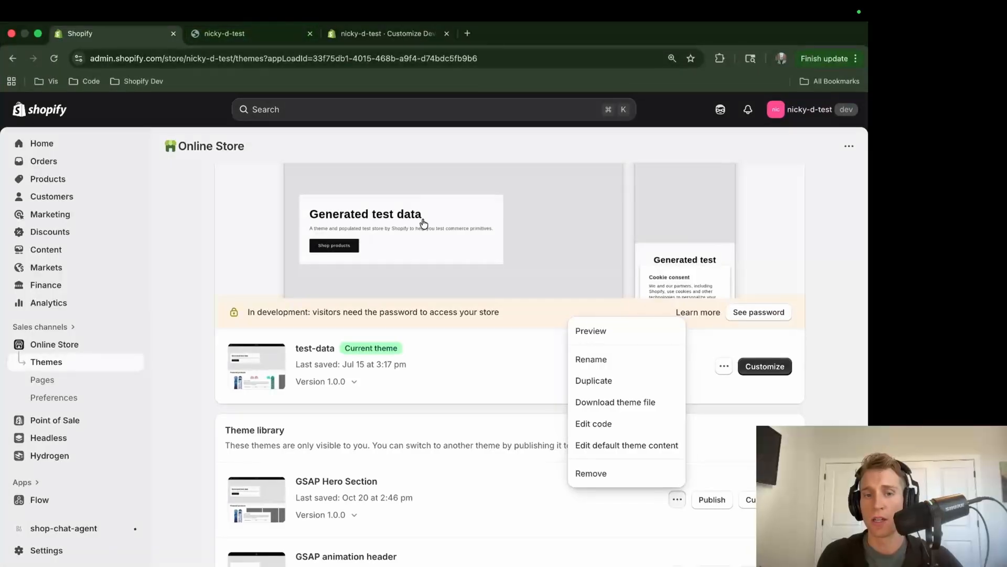
{"action": "key", "text": "super+Tab"}
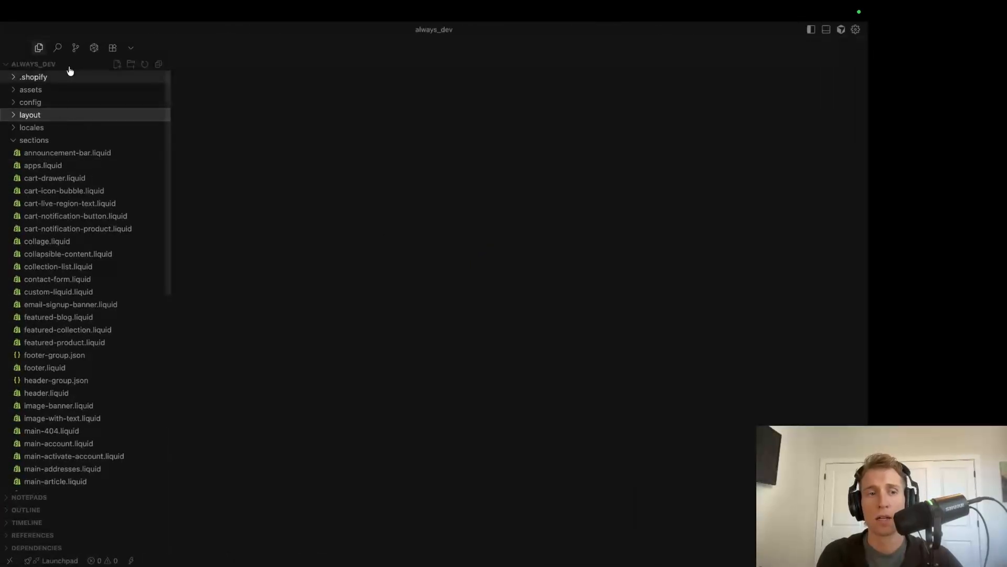
Step: Create a new file named gsap-hero.liquid in the sections folder
{"action": "right_click", "coordinate": [37, 142]}
{"action": "left_click", "coordinate": [67, 150]}
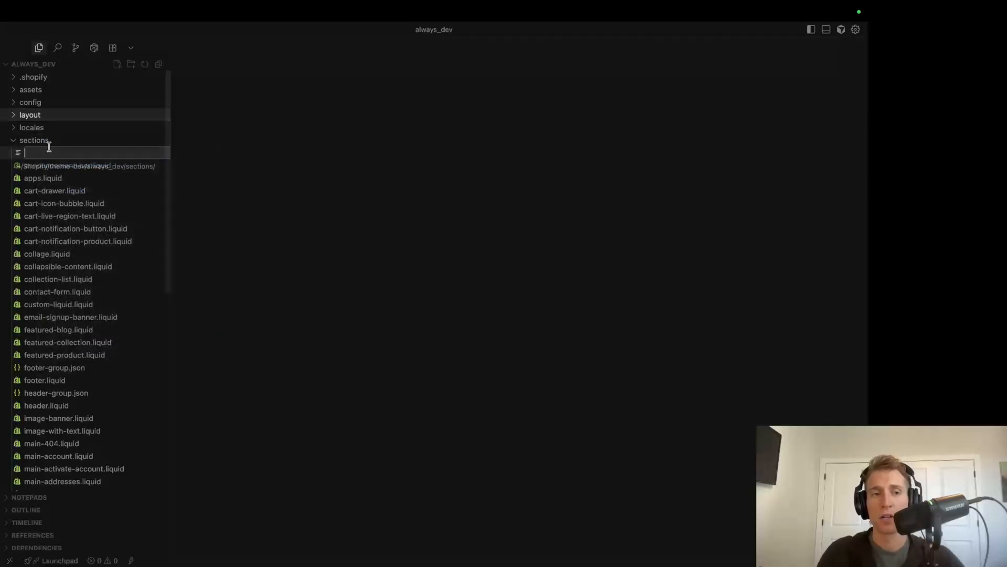
{"action": "type", "text": "gsap-hero"}
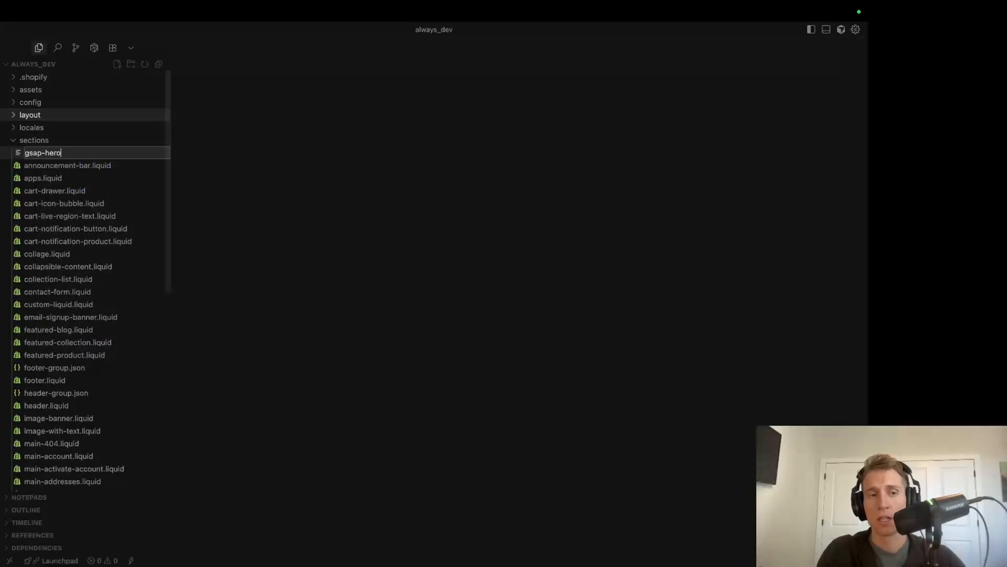
{"action": "type", "text": "id"}
{"action": "key", "text": "Return"}
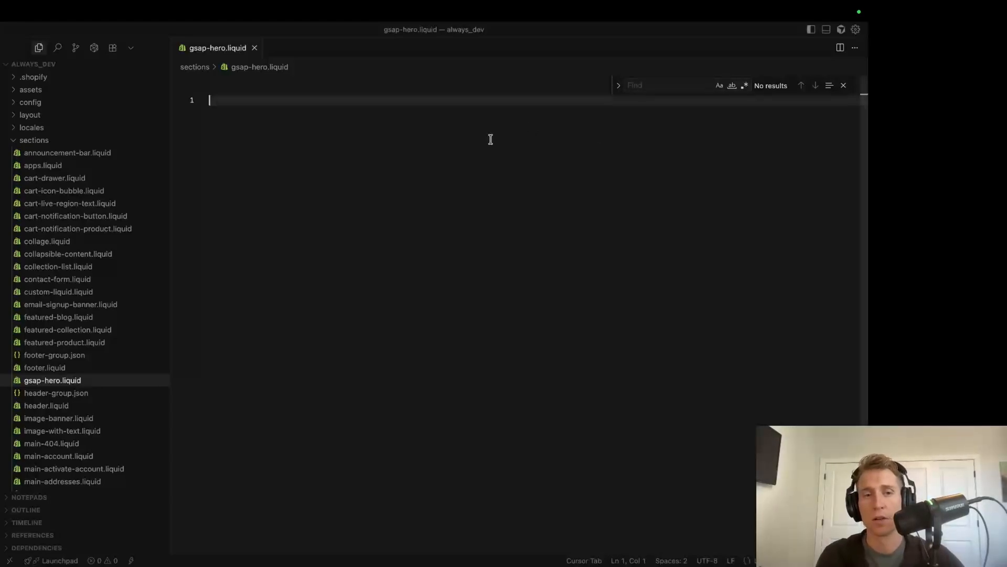
Step: Paste the hero's <style> CSS block, including the gradient rule and 900px media query
{"action": "key", "text": "super+v"}
{"action": "scroll", "coordinate": [389, 265], "scroll_direction": "up", "scroll_amount": 15}
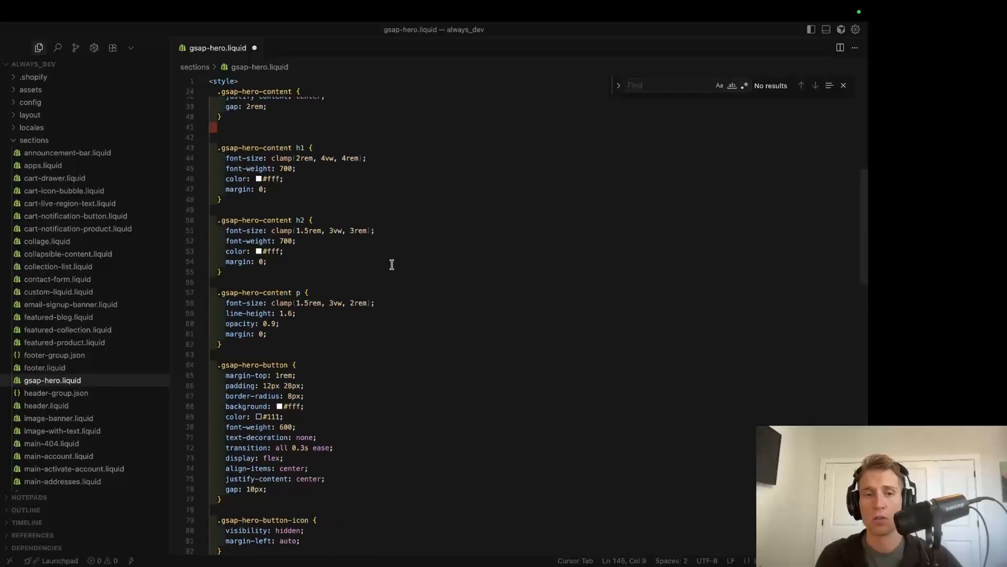
{"action": "scroll", "coordinate": [389, 266], "scroll_direction": "up", "scroll_amount": 15}
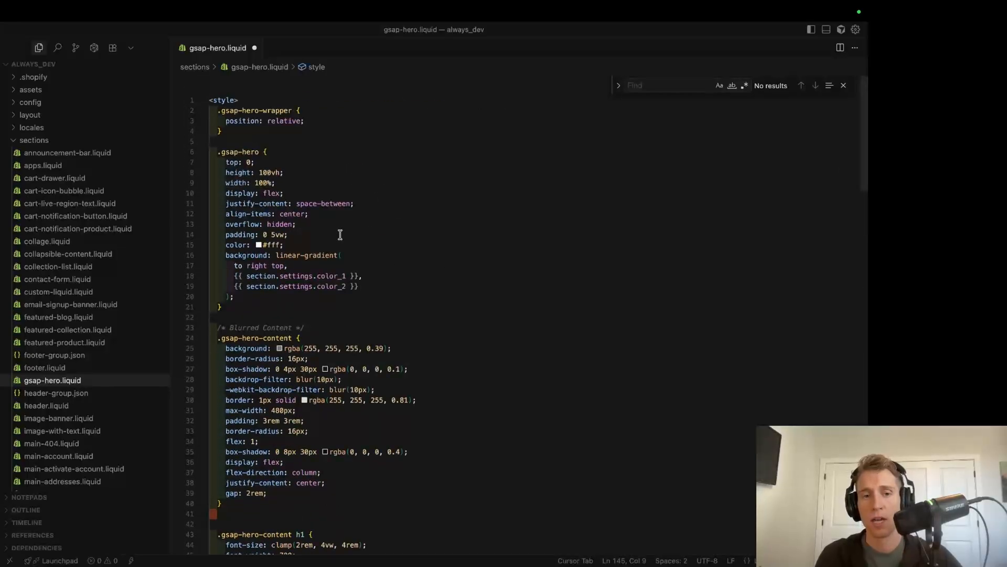
{"action": "scroll", "coordinate": [340, 235], "scroll_direction": "down", "scroll_amount": 3}
{"action": "left_click_drag", "start_coordinate": [346, 240], "coordinate": [280, 241]}
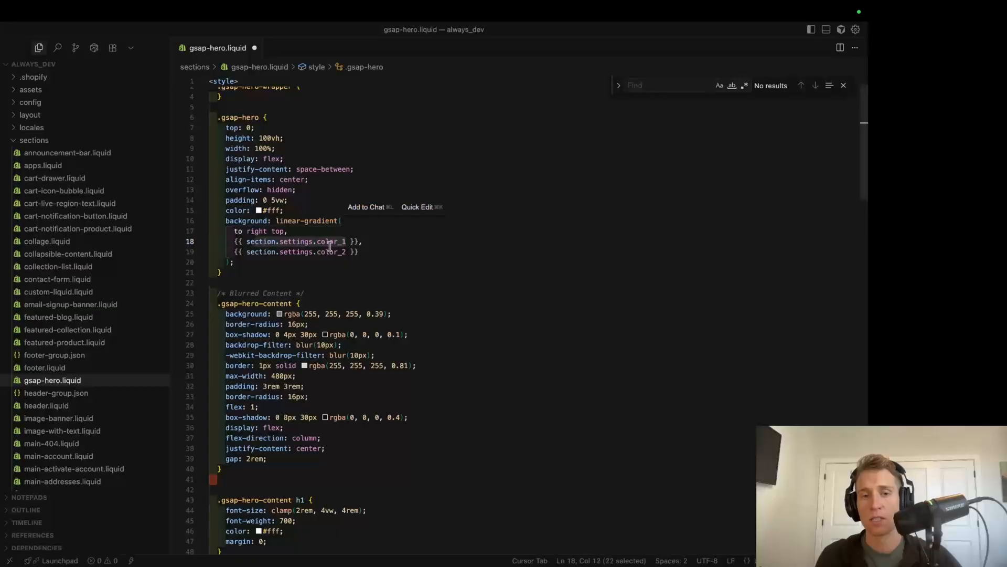
{"action": "left_click", "coordinate": [361, 251]}
{"action": "scroll", "coordinate": [345, 203], "scroll_direction": "down", "scroll_amount": 10}
{"action": "scroll", "coordinate": [345, 203], "scroll_direction": "down", "scroll_amount": 10}
{"action": "scroll", "coordinate": [345, 203], "scroll_direction": "down", "scroll_amount": 10}
{"action": "scroll", "coordinate": [344, 203], "scroll_direction": "down", "scroll_amount": 8}
{"action": "scroll", "coordinate": [341, 204], "scroll_direction": "down", "scroll_amount": 2}
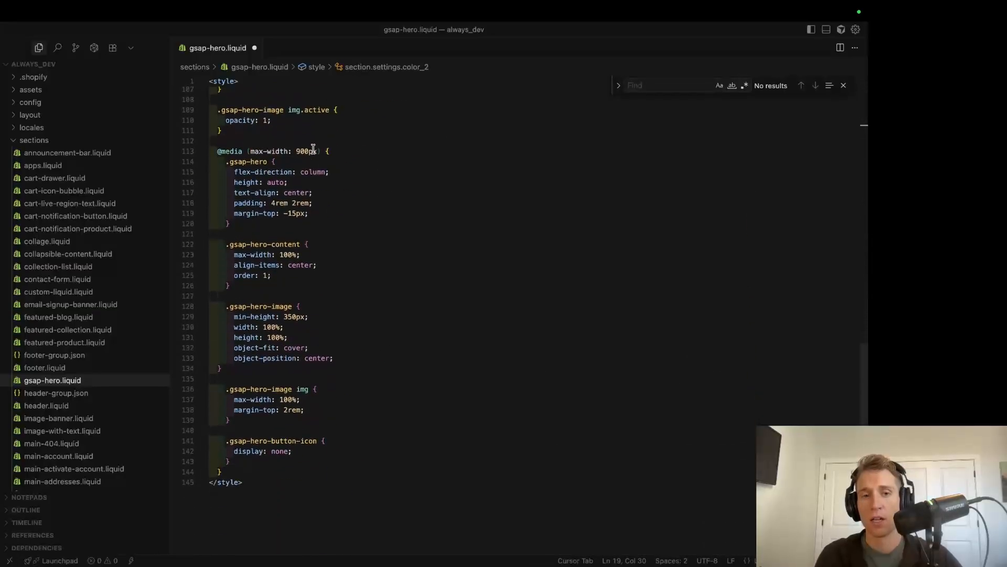
{"action": "left_click_drag", "start_coordinate": [335, 151], "coordinate": [213, 151]}
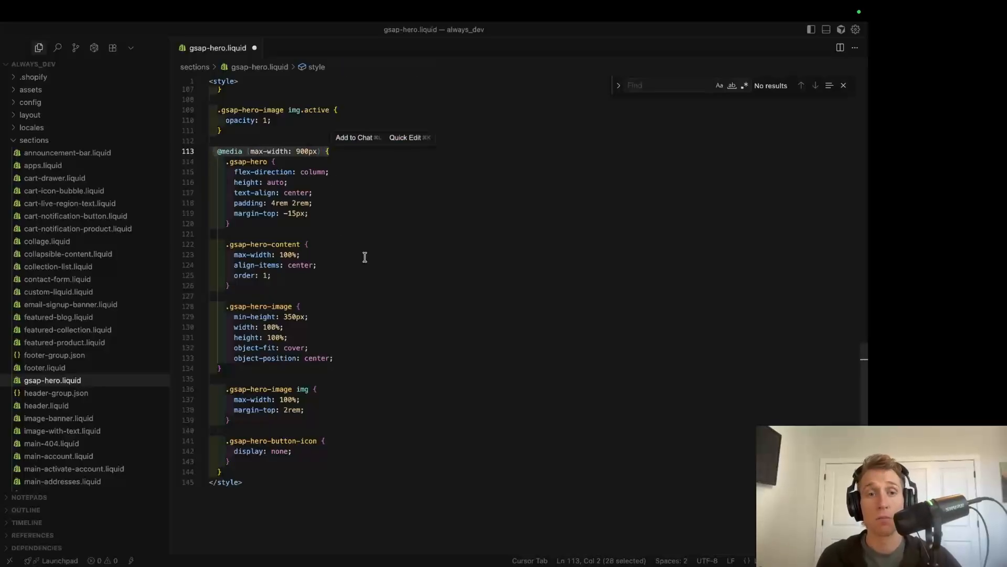
{"action": "scroll", "coordinate": [370, 257], "scroll_direction": "down", "scroll_amount": 2}
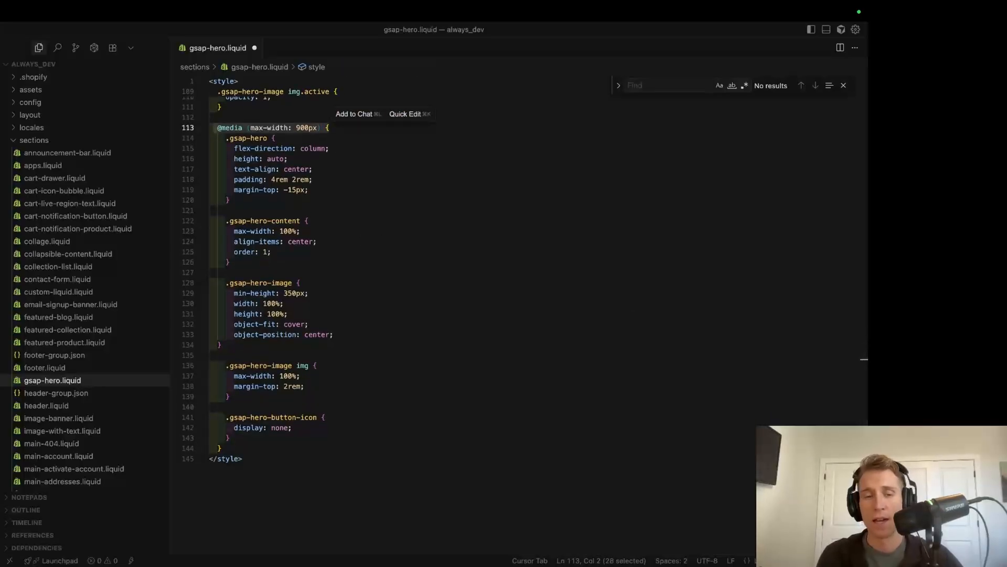
Step: Paste the gsap-hero-wrapper markup below the styles: title, subheadings, Shop Now button with arrow icon, three images
{"action": "left_click", "coordinate": [479, 511]}
{"action": "key", "text": "Return"}
{"action": "key", "text": "Return"}
{"action": "key", "text": "super+v"}
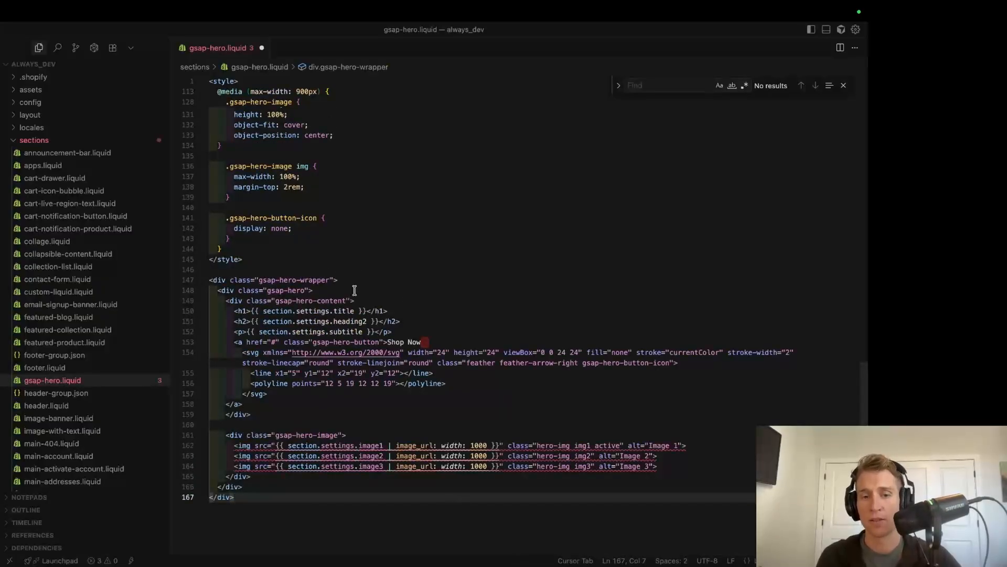
{"action": "left_click_drag", "start_coordinate": [356, 311], "coordinate": [296, 310]}
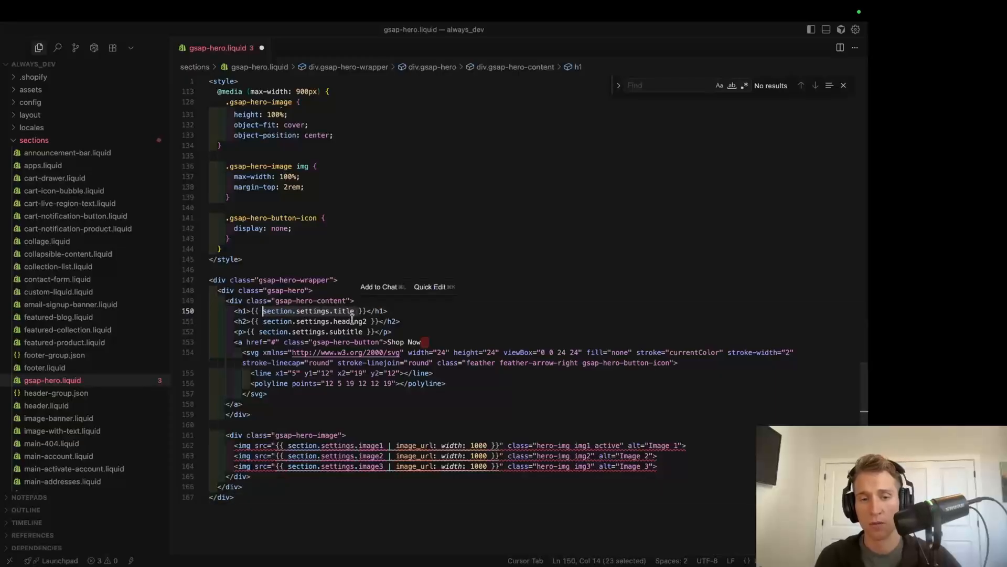
{"action": "left_click_drag", "start_coordinate": [369, 322], "coordinate": [254, 321]}
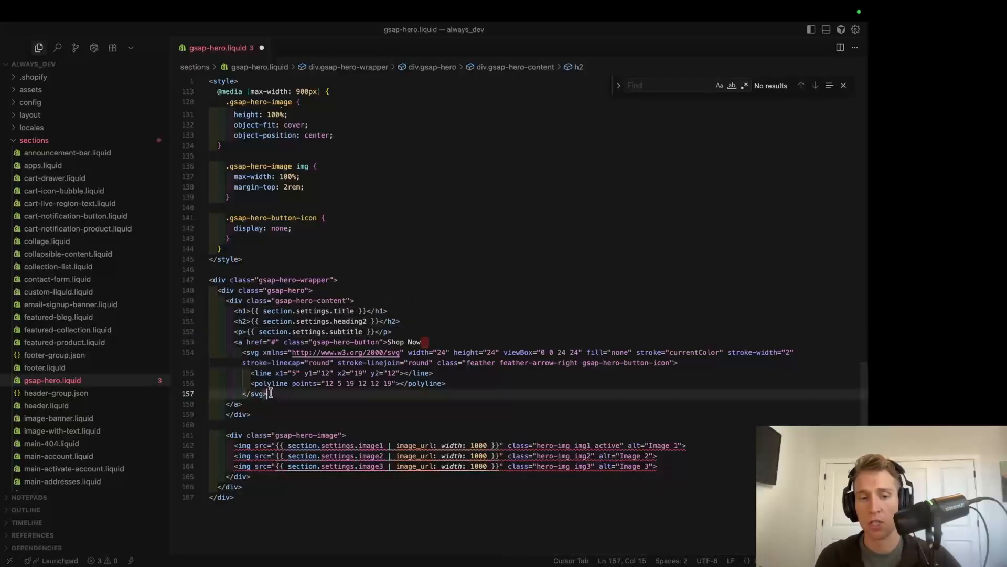
{"action": "left_click_drag", "start_coordinate": [266, 393], "coordinate": [244, 352]}
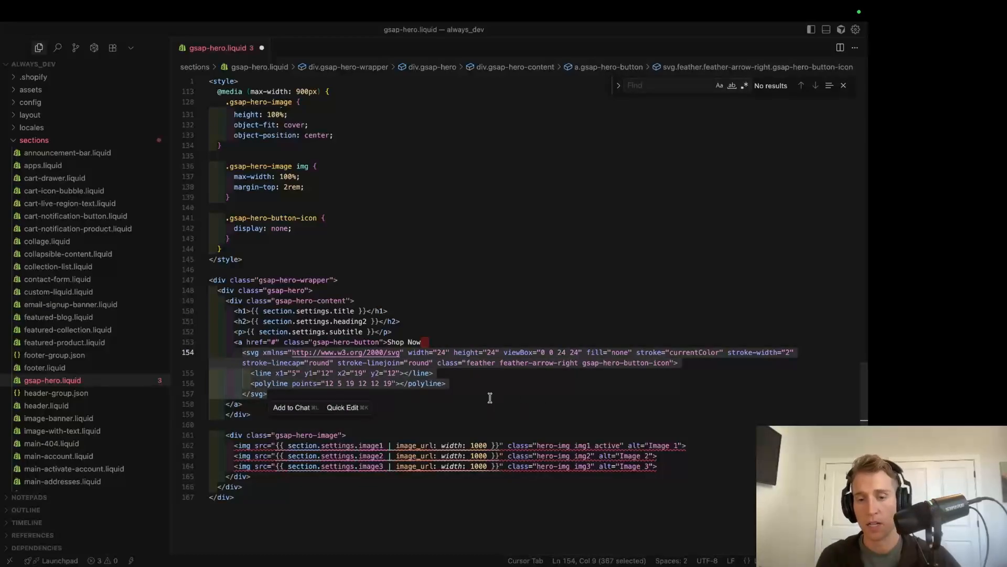
{"action": "scroll", "coordinate": [596, 406], "scroll_direction": "down", "scroll_amount": 3}
{"action": "left_click", "coordinate": [310, 400]}
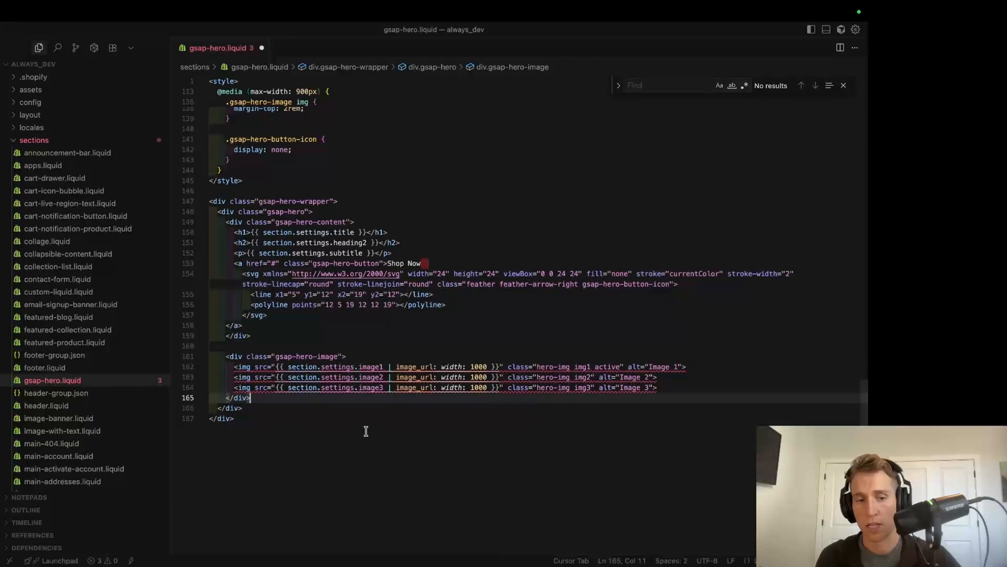
{"action": "scroll", "coordinate": [344, 404], "scroll_direction": "down", "scroll_amount": 2}
{"action": "left_click", "coordinate": [343, 404]}
Step: Paste the {% schema %} block with gradient colours, links and GSAP Hero preset, then save the file
{"action": "key", "text": "Return"}
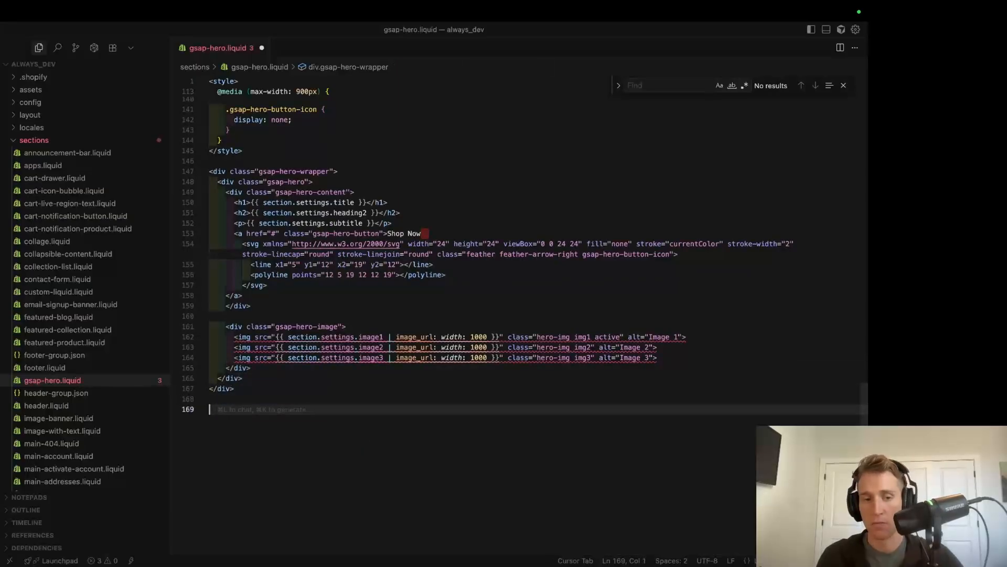
{"action": "key", "text": "Return"}
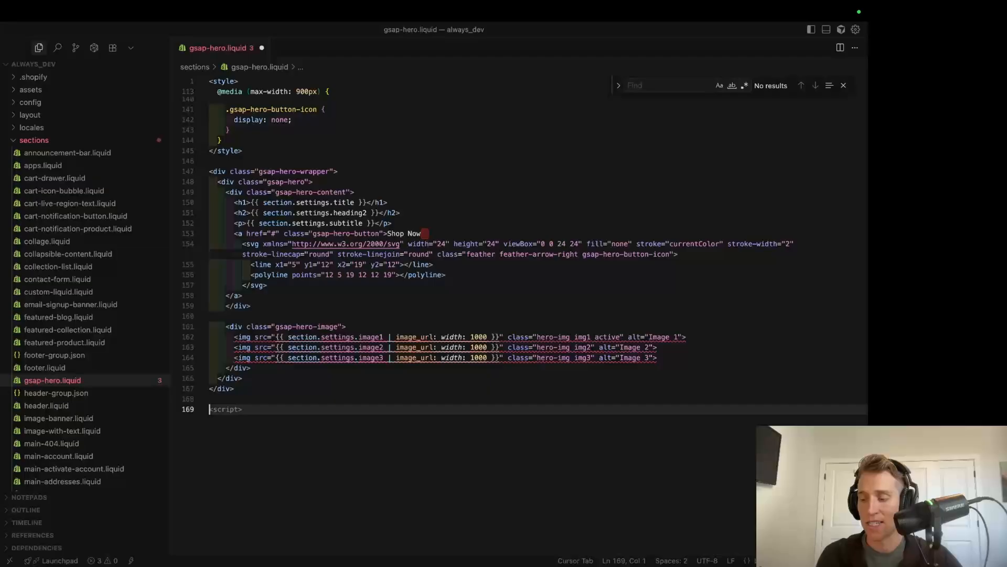
{"action": "key", "text": "super+v"}
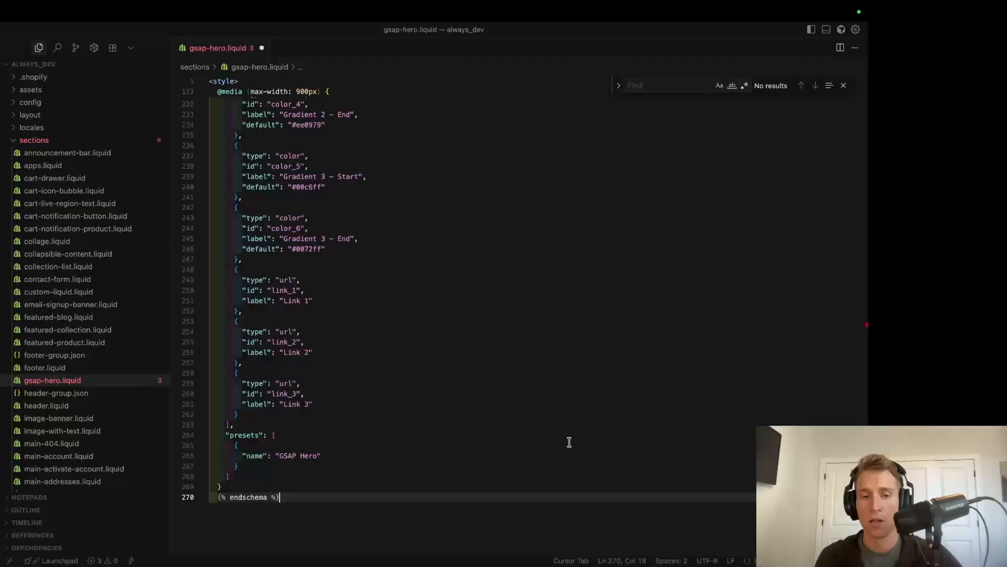
{"action": "scroll", "coordinate": [490, 465], "scroll_direction": "up", "scroll_amount": 5}
{"action": "scroll", "coordinate": [441, 449], "scroll_direction": "up", "scroll_amount": 5}
{"action": "scroll", "coordinate": [417, 440], "scroll_direction": "up", "scroll_amount": 5}
{"action": "scroll", "coordinate": [385, 432], "scroll_direction": "up", "scroll_amount": 3}
{"action": "scroll", "coordinate": [385, 432], "scroll_direction": "up", "scroll_amount": 5}
{"action": "scroll", "coordinate": [385, 432], "scroll_direction": "up", "scroll_amount": 2}
{"action": "scroll", "coordinate": [385, 432], "scroll_direction": "down", "scroll_amount": 8}
{"action": "scroll", "coordinate": [386, 433], "scroll_direction": "down", "scroll_amount": 5}
{"action": "scroll", "coordinate": [386, 433], "scroll_direction": "down", "scroll_amount": 5}
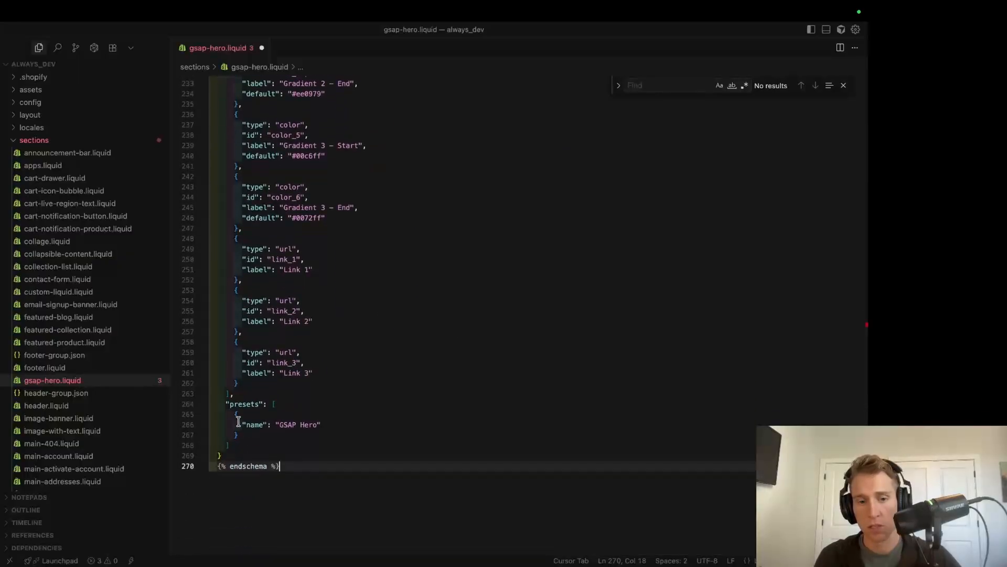
{"action": "left_click", "coordinate": [384, 396]}
{"action": "key", "text": "super+s"}
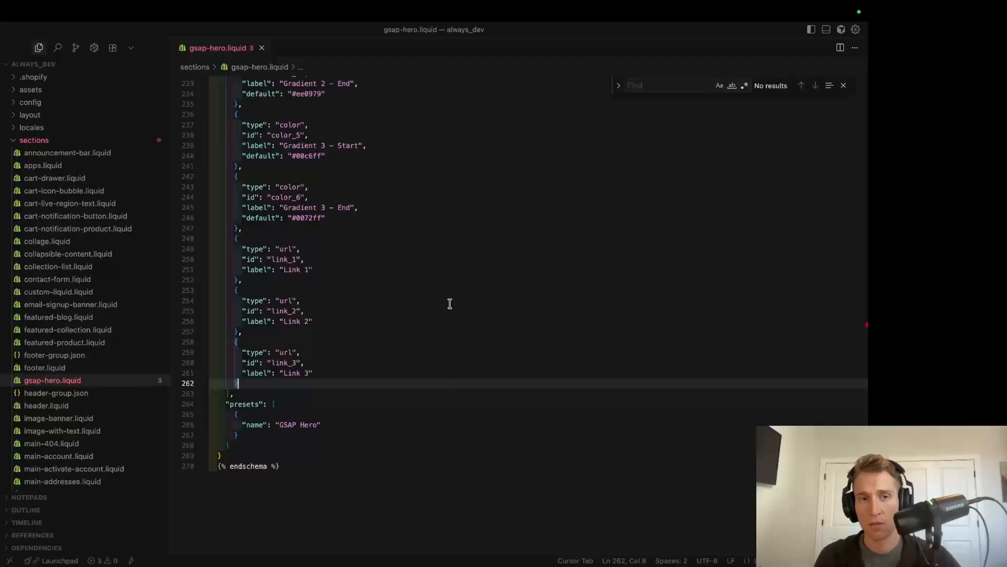
Step: In the Shopify theme customizer, add the GSAP Hero section to the home page
{"action": "key", "text": "ctrl+Right"}
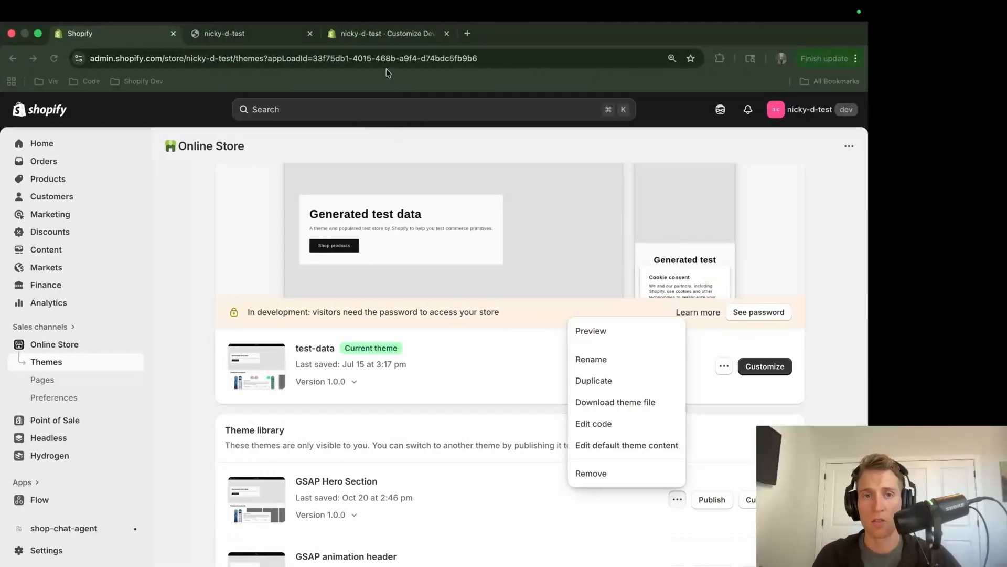
{"action": "left_click", "coordinate": [379, 33]}
{"action": "left_click", "coordinate": [97, 353]}
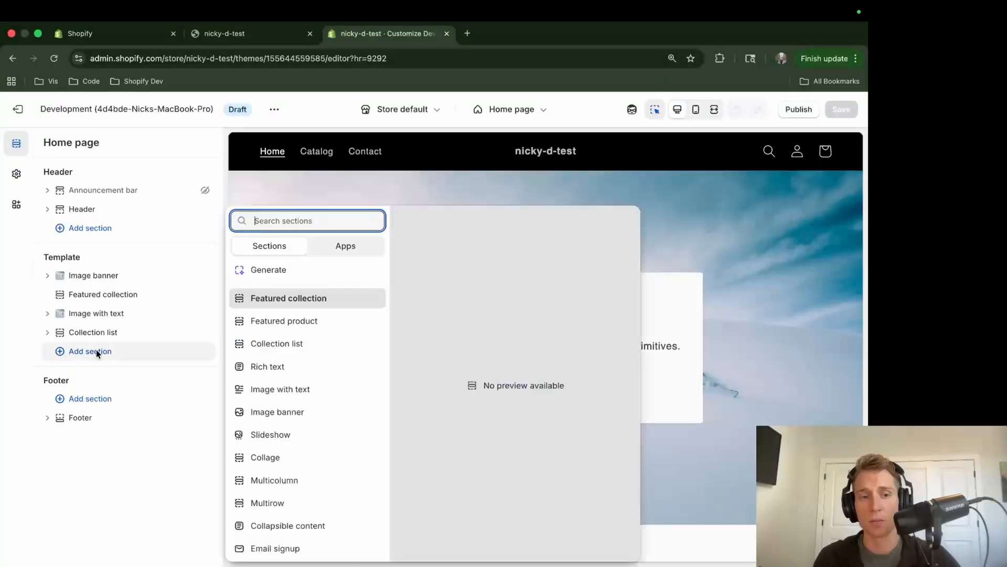
{"action": "scroll", "coordinate": [338, 426], "scroll_direction": "down", "scroll_amount": 5}
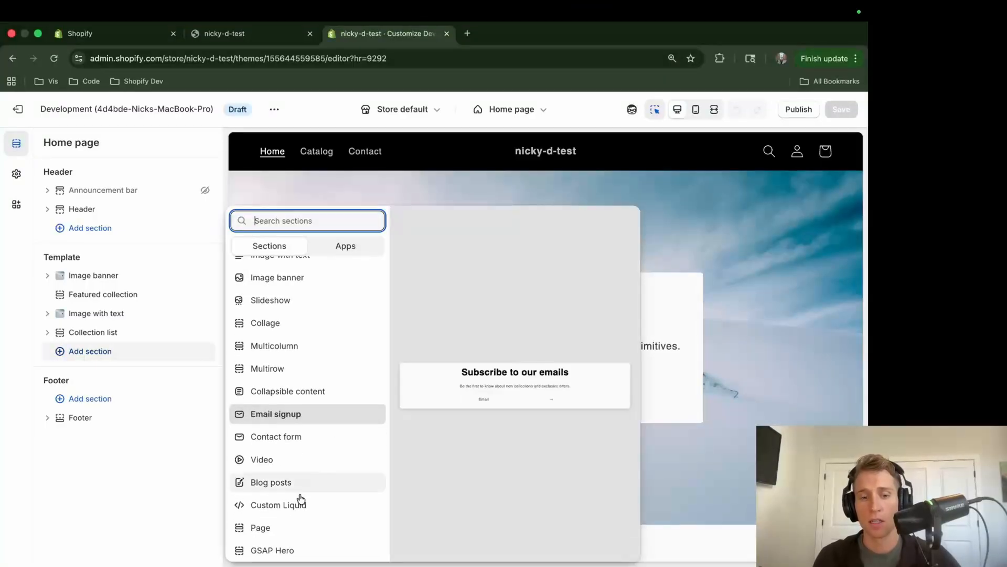
{"action": "mouse_move", "coordinate": [273, 550]}
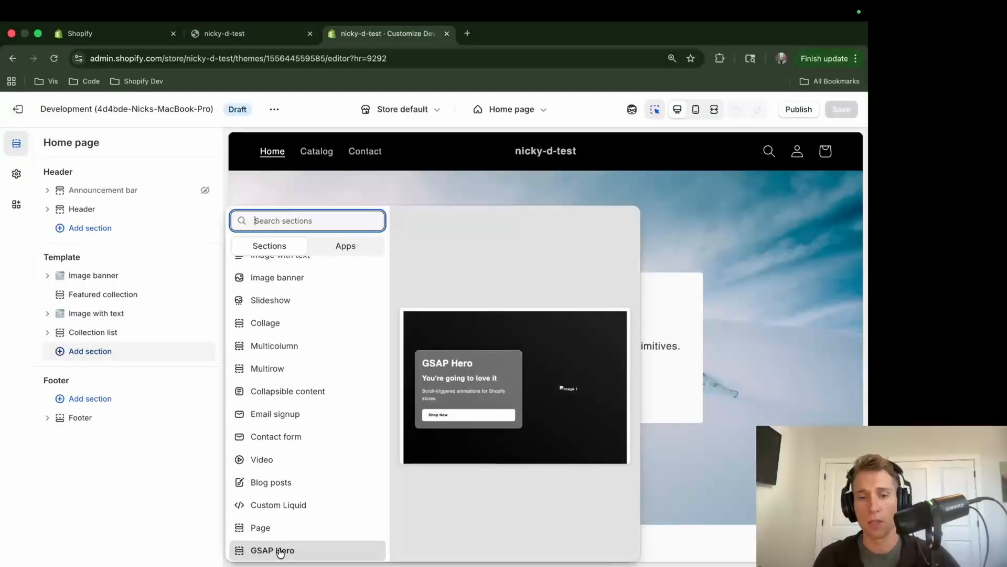
{"action": "left_click", "coordinate": [279, 551]}
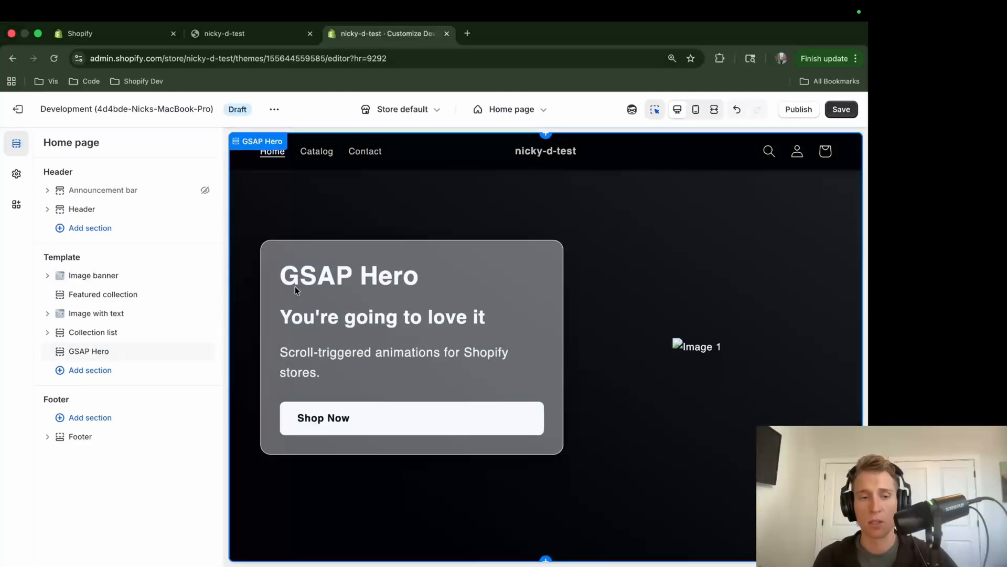
Step: Lengthen the Subheading to 'Scroll-triggered animations for Shopify stores.' repeated three times
{"action": "left_click", "coordinate": [89, 351]}
{"action": "left_click", "coordinate": [97, 203]}
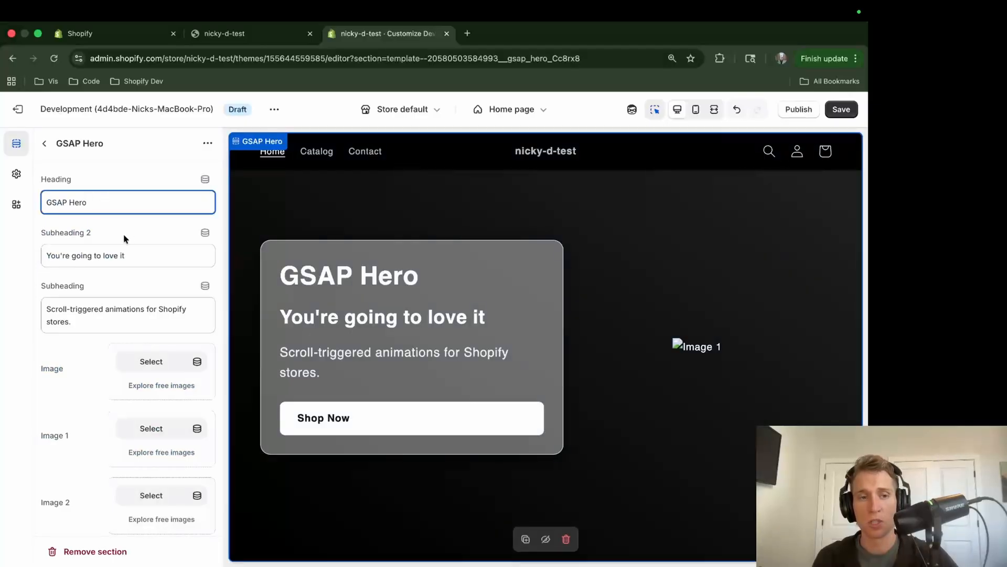
{"action": "left_click_drag", "start_coordinate": [82, 325], "coordinate": [11, 298]}
{"action": "key", "text": "super+c"}
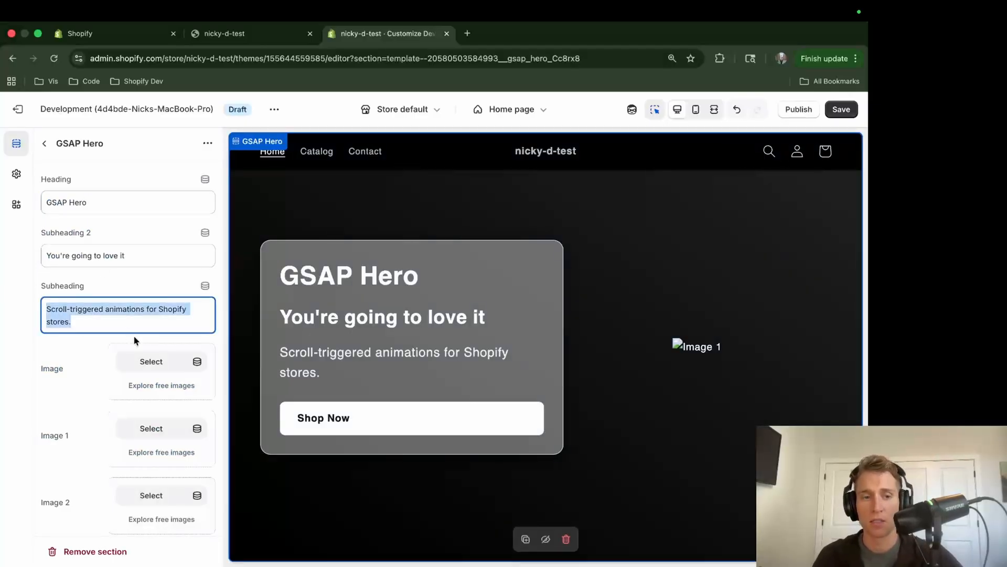
{"action": "key", "text": "Right"}
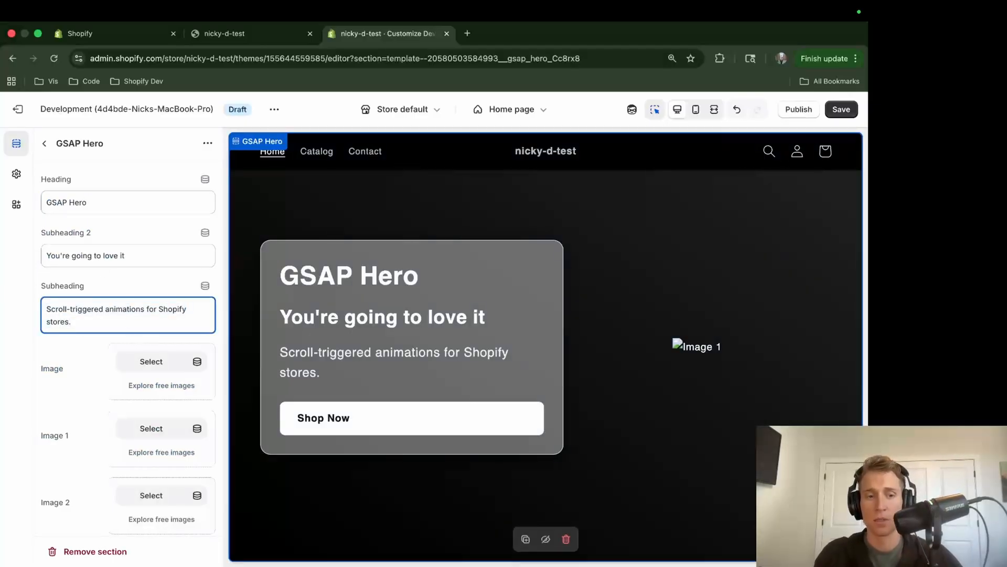
{"action": "key", "text": "super+v"}
{"action": "key", "text": "super+v"}
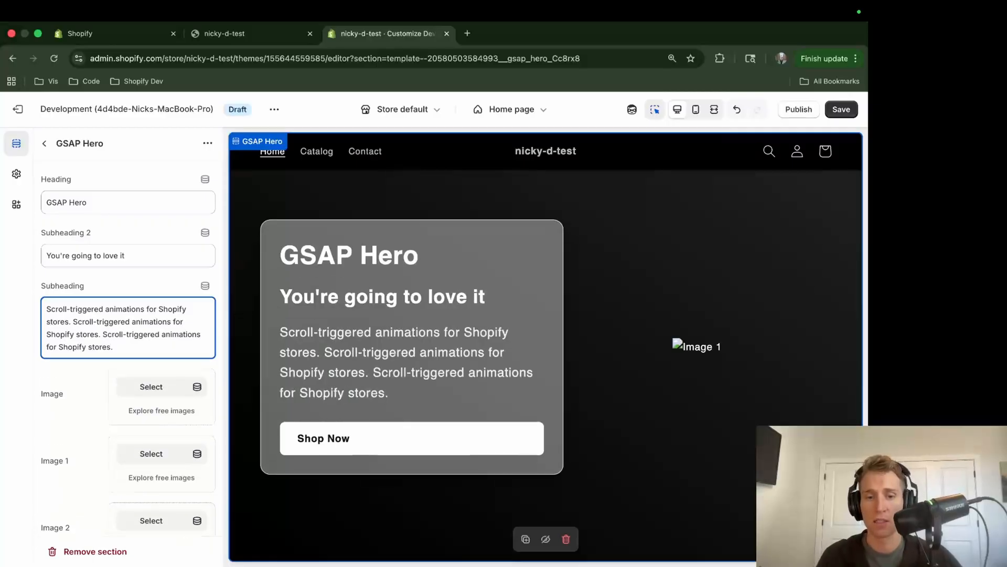
{"action": "scroll", "coordinate": [158, 338], "scroll_direction": "down", "scroll_amount": 1}
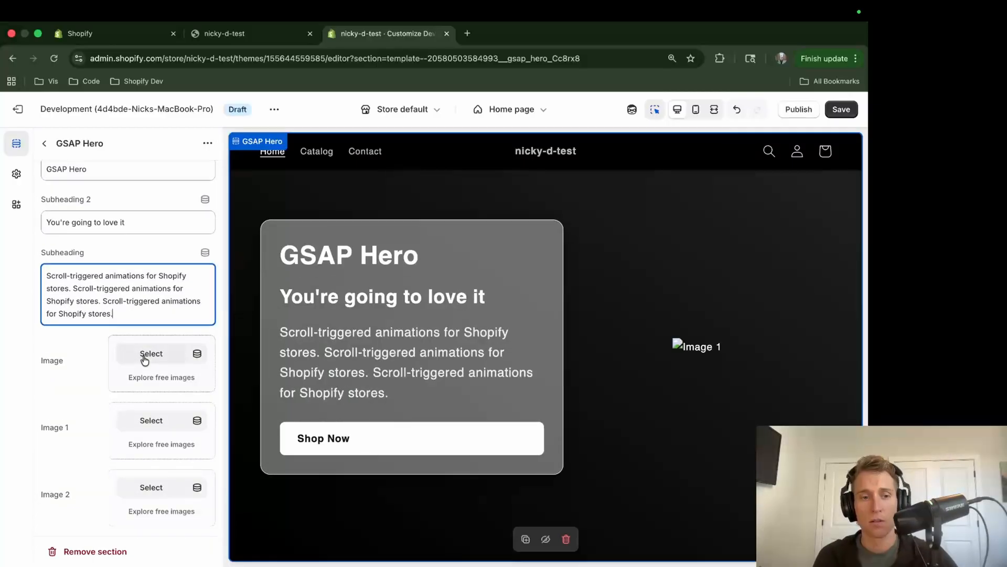
Step: Assign green, blue, pink and green sneaker pictures to Image, Image 1, Image 2 and Image 3
{"action": "left_click", "coordinate": [145, 357]}
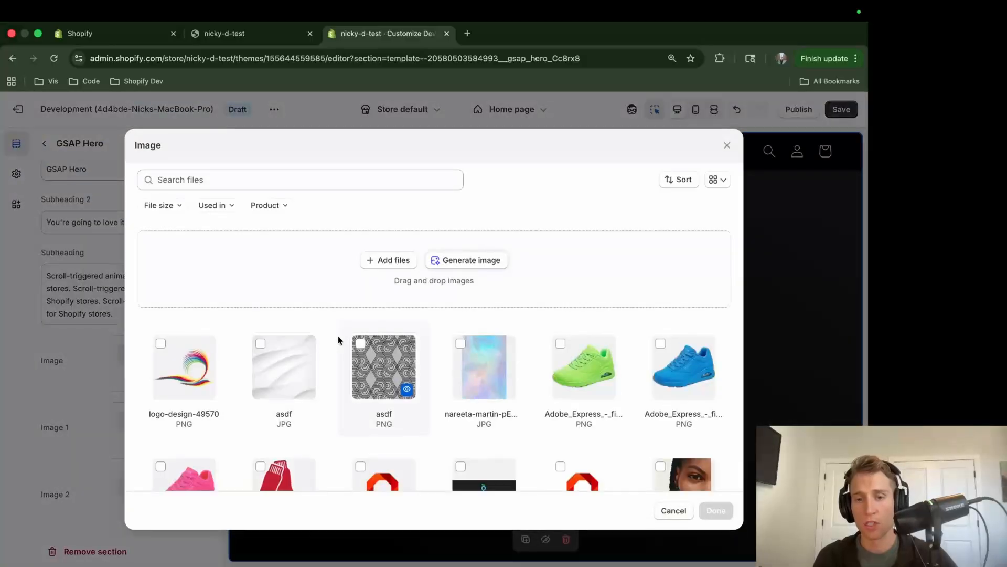
{"action": "scroll", "coordinate": [589, 309], "scroll_direction": "down", "scroll_amount": 1}
{"action": "left_click", "coordinate": [578, 317]}
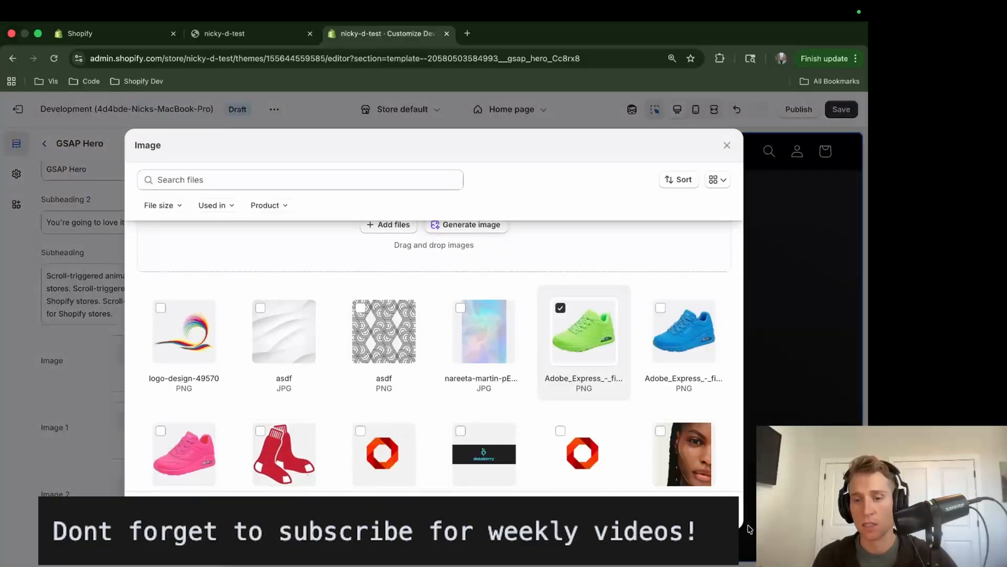
{"action": "key", "text": "Return"}
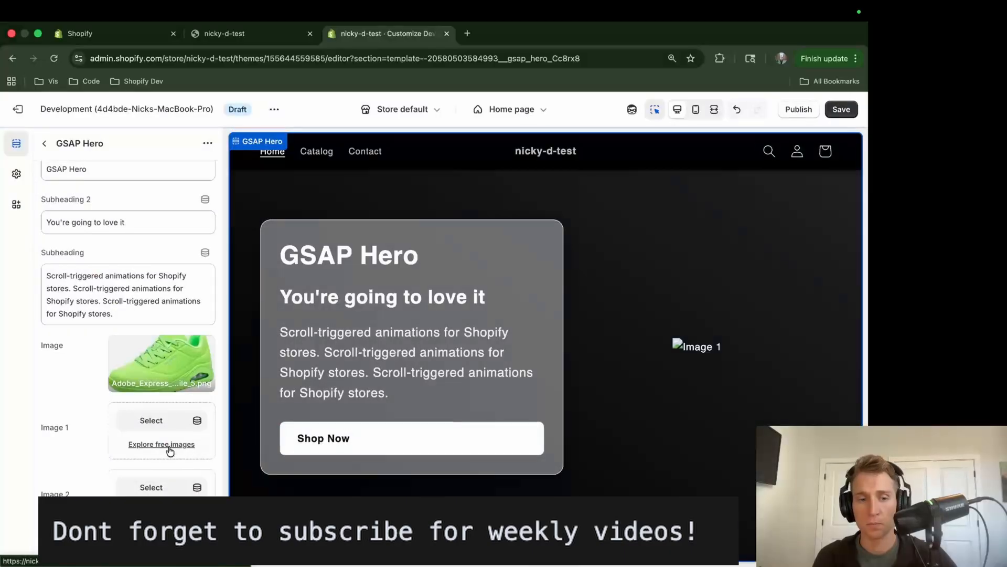
{"action": "left_click", "coordinate": [148, 423]}
{"action": "left_click", "coordinate": [668, 364]}
{"action": "left_click", "coordinate": [716, 520]}
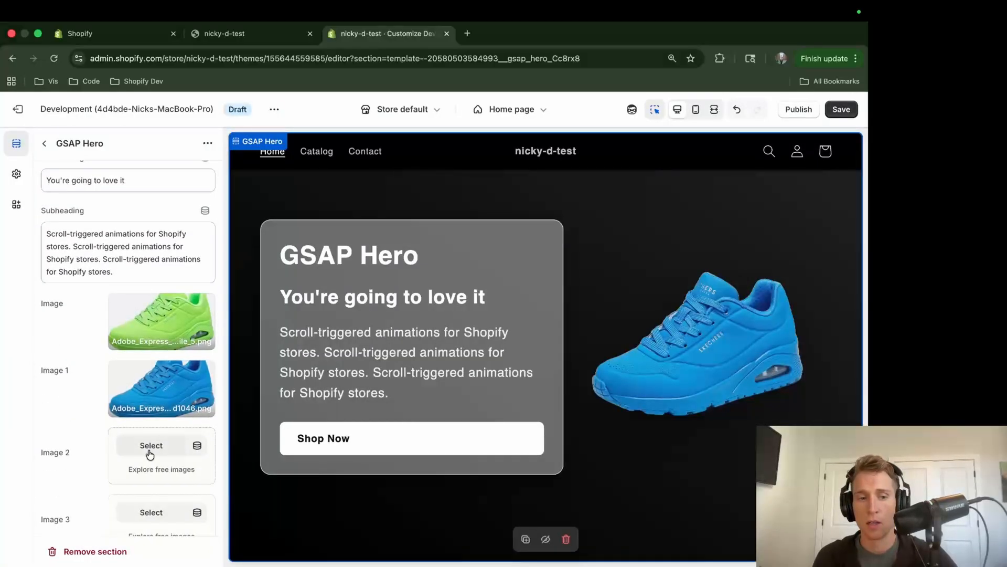
{"action": "left_click", "coordinate": [151, 444]}
{"action": "double_click", "coordinate": [160, 467]}
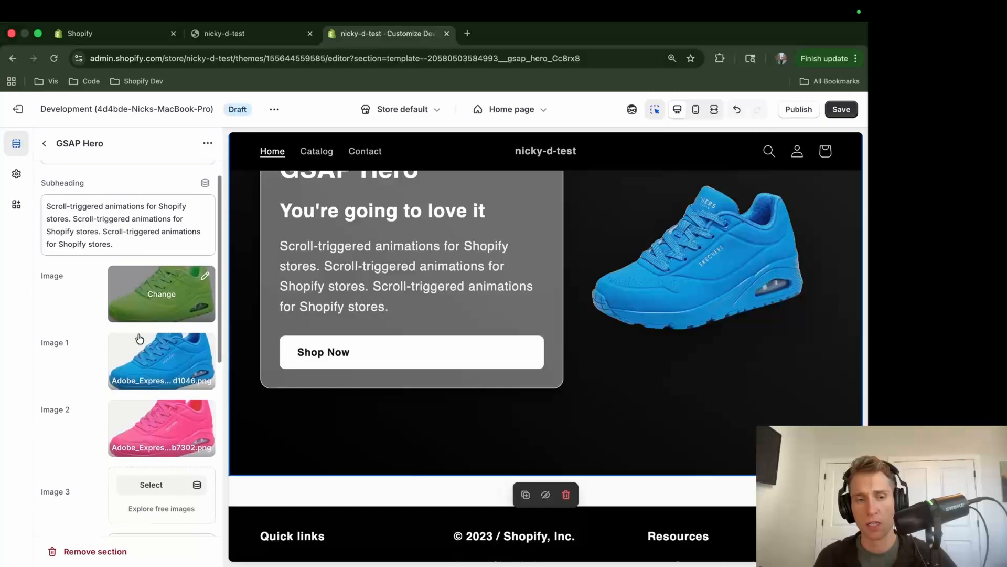
{"action": "scroll", "coordinate": [139, 339], "scroll_direction": "down", "scroll_amount": 3}
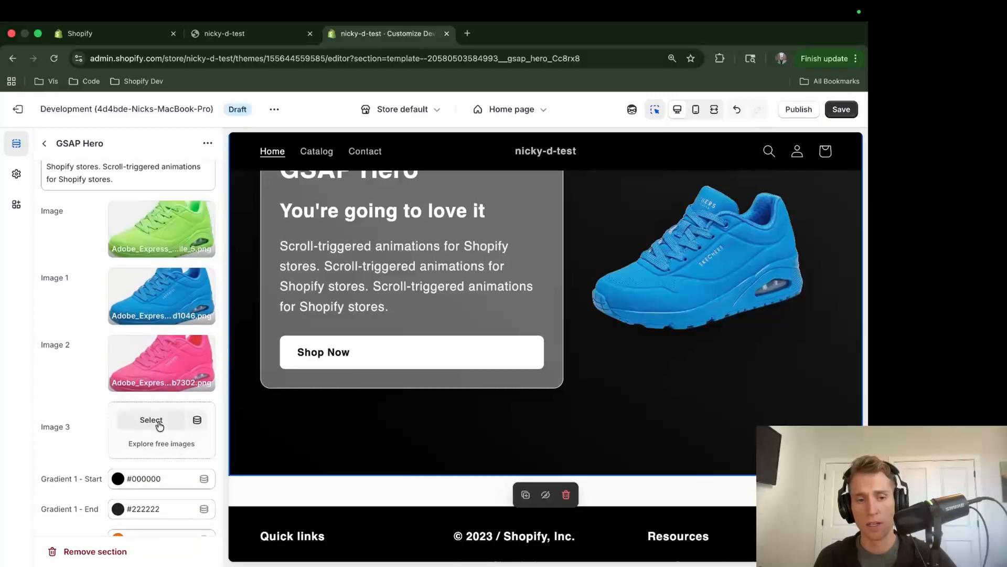
{"action": "left_click", "coordinate": [152, 419]}
{"action": "scroll", "coordinate": [295, 386], "scroll_direction": "down", "scroll_amount": 1}
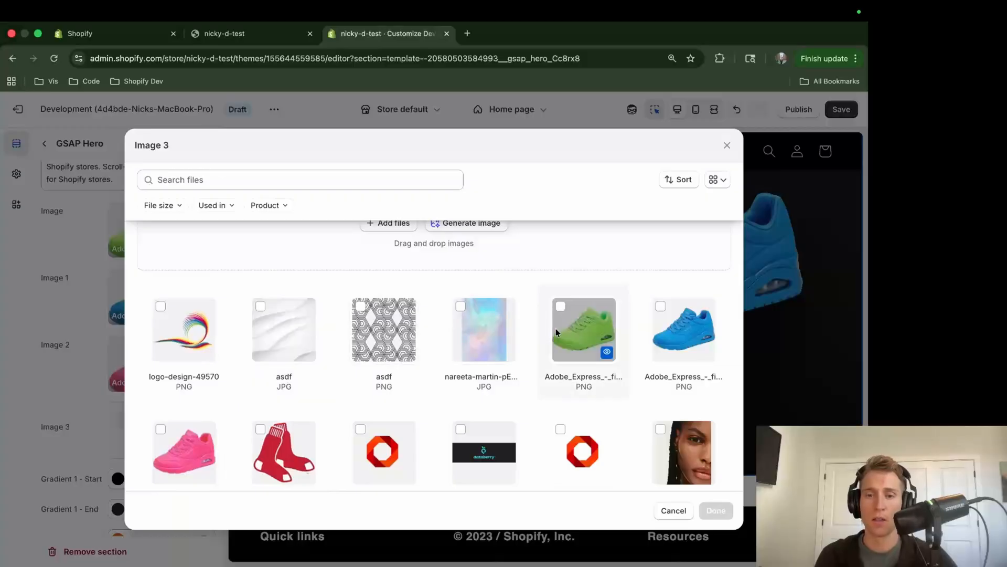
{"action": "left_click", "coordinate": [583, 330]}
{"action": "left_click", "coordinate": [716, 510]}
{"action": "mouse_move", "coordinate": [161, 296]}
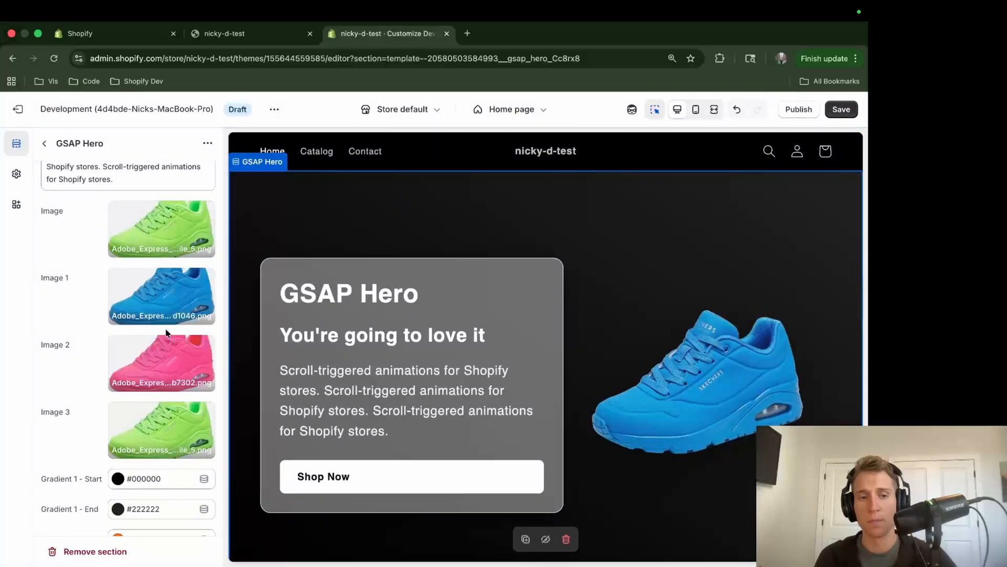
{"action": "scroll", "coordinate": [158, 354], "scroll_direction": "down", "scroll_amount": 3}
{"action": "scroll", "coordinate": [118, 383], "scroll_direction": "down", "scroll_amount": 1}
{"action": "scroll", "coordinate": [118, 383], "scroll_direction": "up", "scroll_amount": 2}
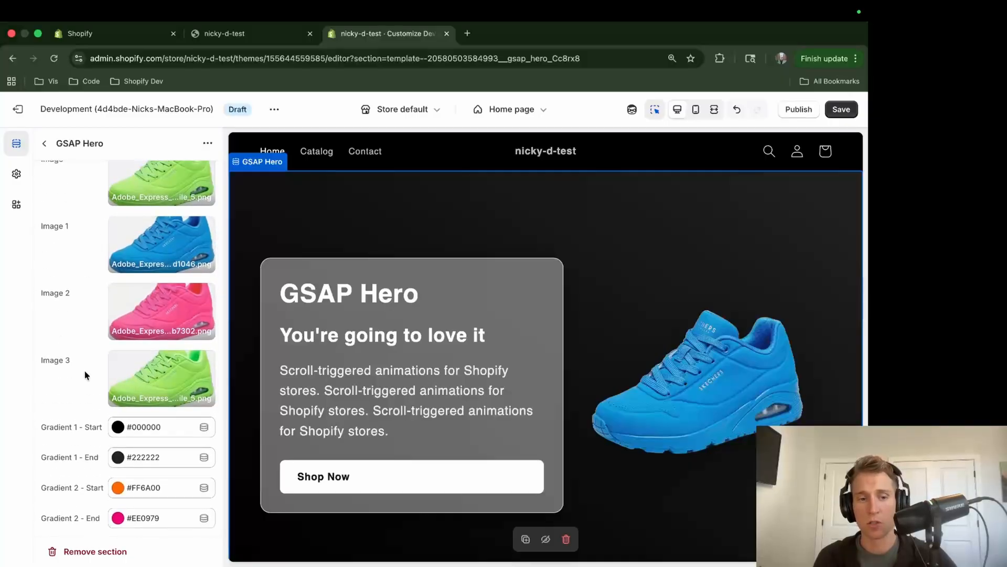
{"action": "scroll", "coordinate": [84, 368], "scroll_direction": "down", "scroll_amount": 2}
{"action": "scroll", "coordinate": [80, 354], "scroll_direction": "down", "scroll_amount": 2}
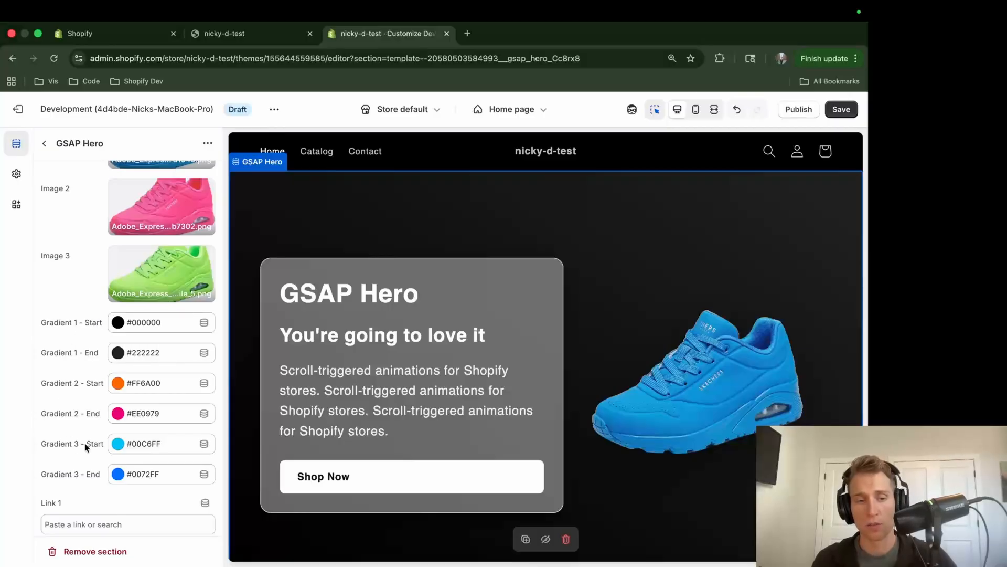
Step: Set Gradient 1 - Start to cyan #00C6FF
{"action": "left_click", "coordinate": [119, 323]}
{"action": "left_click", "coordinate": [226, 153]}
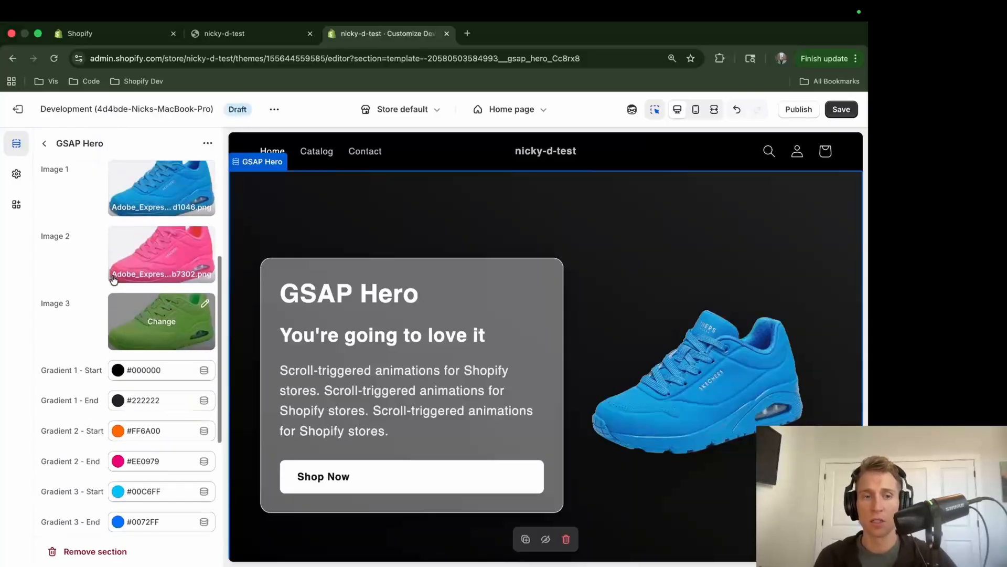
{"action": "scroll", "coordinate": [150, 370], "scroll_direction": "down", "scroll_amount": 1}
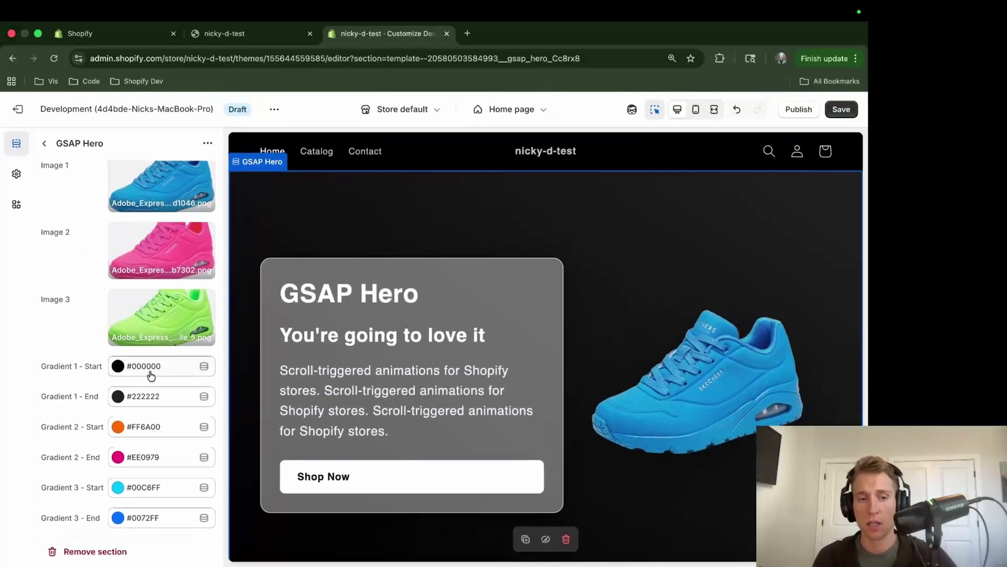
{"action": "left_click", "coordinate": [130, 366]}
{"action": "left_click", "coordinate": [183, 337]}
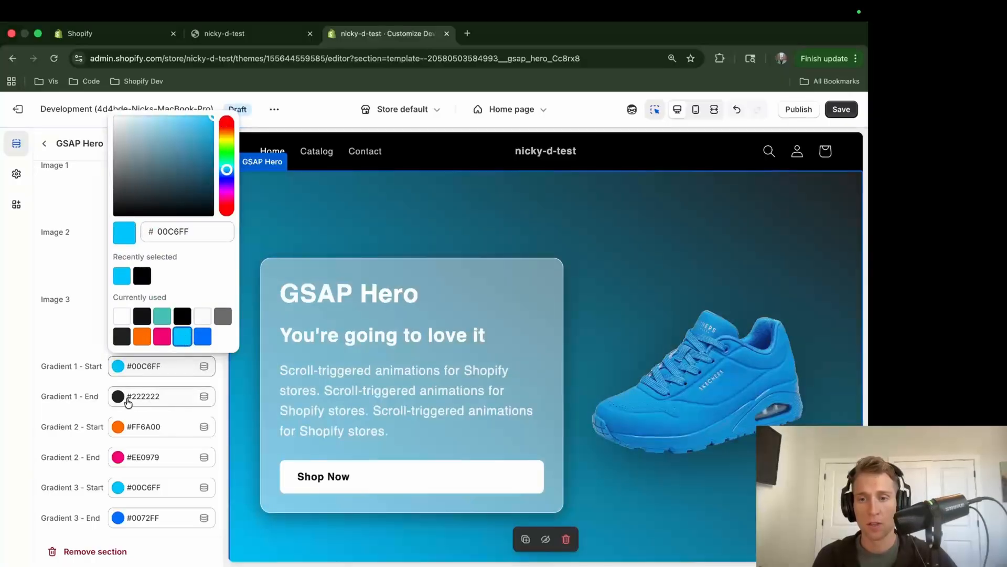
Step: Set Gradient 2 to run from pink #EE0979 to near-black #121212
{"action": "left_click", "coordinate": [135, 427]}
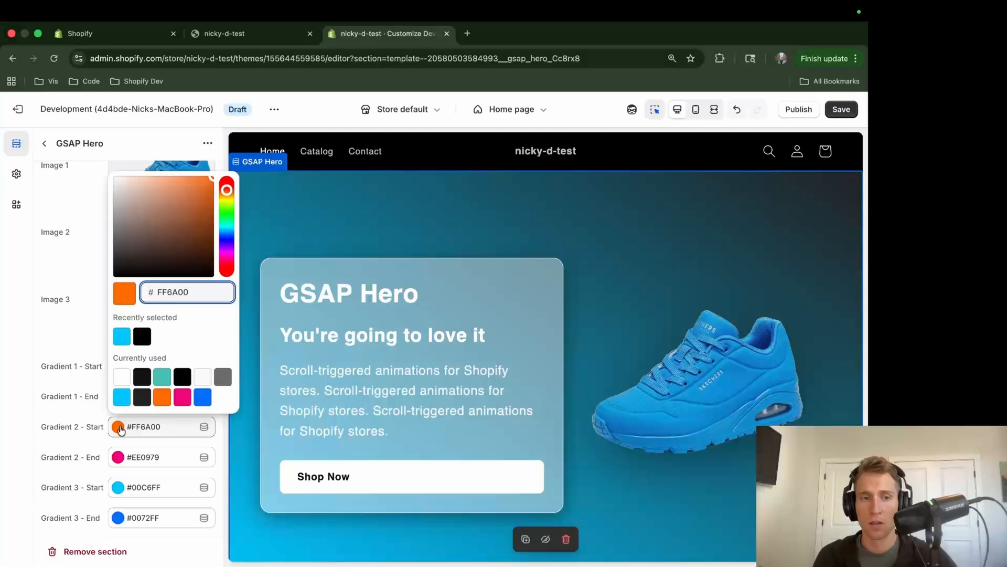
{"action": "left_click", "coordinate": [120, 427]}
{"action": "left_click", "coordinate": [120, 433]}
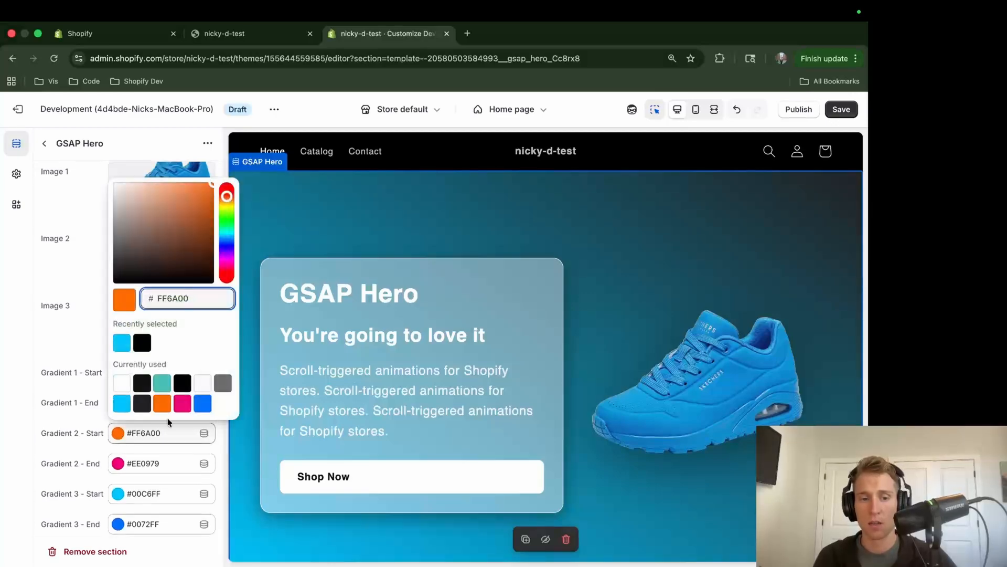
{"action": "left_click", "coordinate": [182, 403]}
{"action": "left_click", "coordinate": [121, 469]}
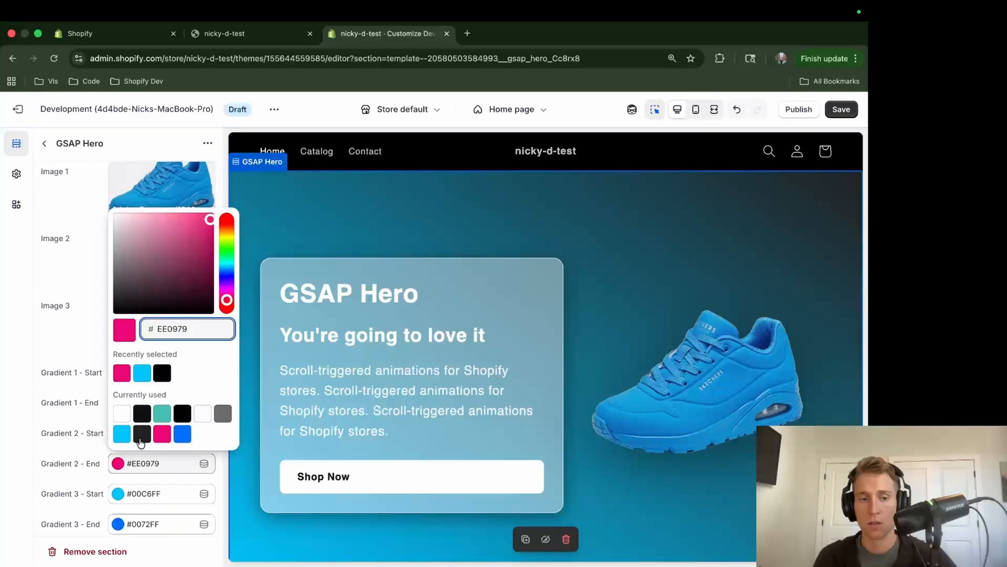
{"action": "left_click", "coordinate": [142, 434]}
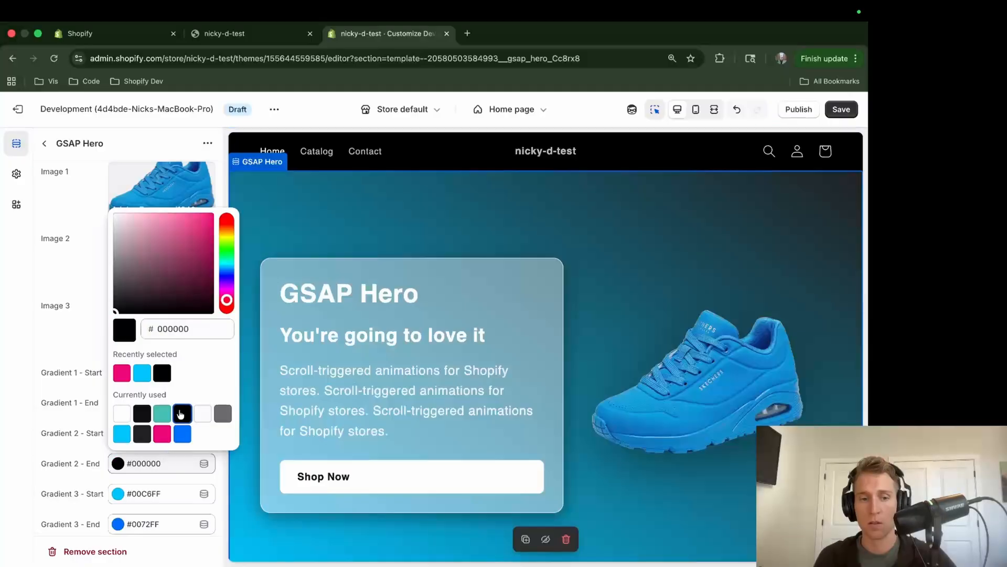
{"action": "left_click", "coordinate": [142, 414]}
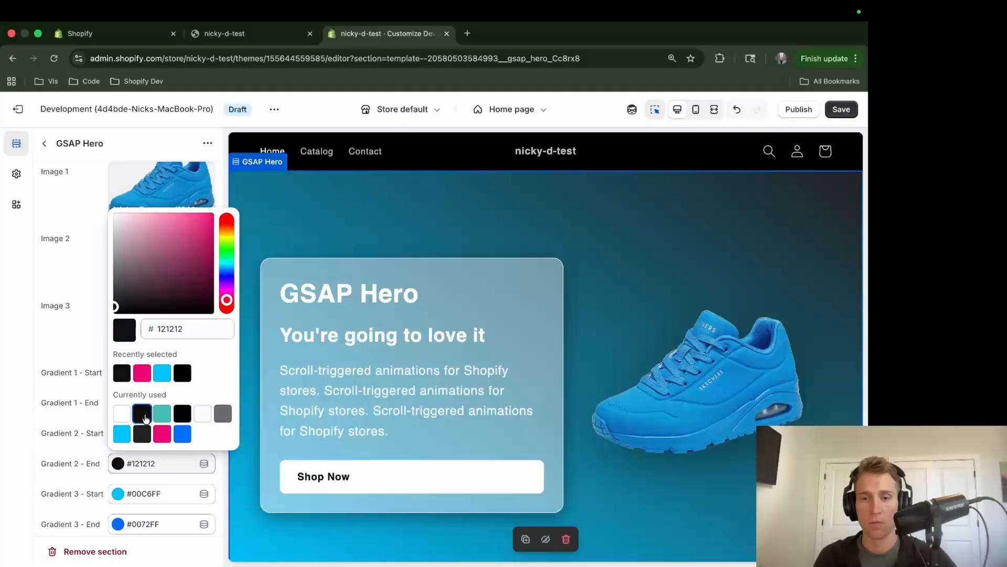
Step: Set Gradient 3 to run from bright green #0DFF00 to near-black #121212
{"action": "left_click", "coordinate": [119, 493]}
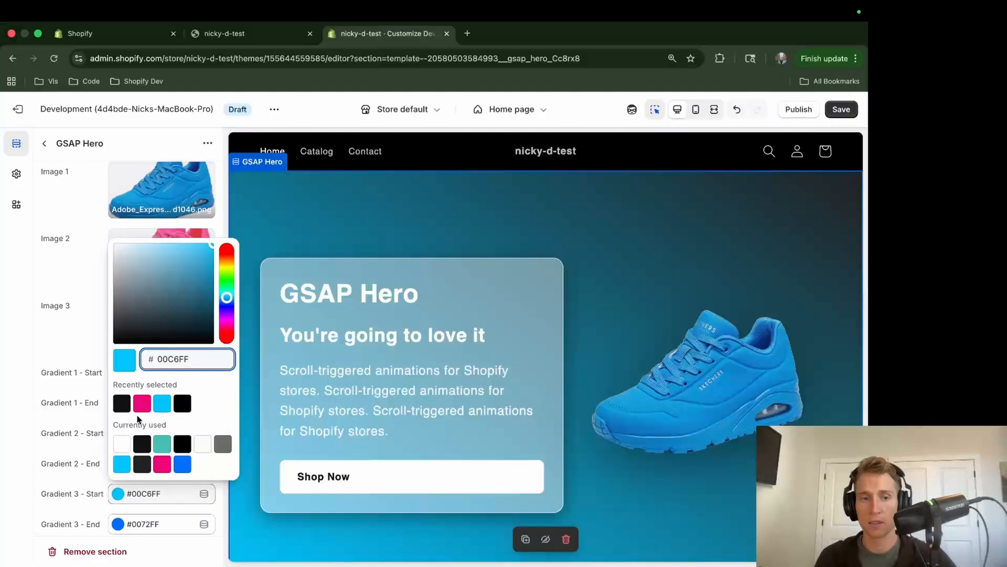
{"action": "scroll", "coordinate": [84, 412], "scroll_direction": "down", "scroll_amount": 2}
{"action": "scroll", "coordinate": [85, 412], "scroll_direction": "down", "scroll_amount": 2}
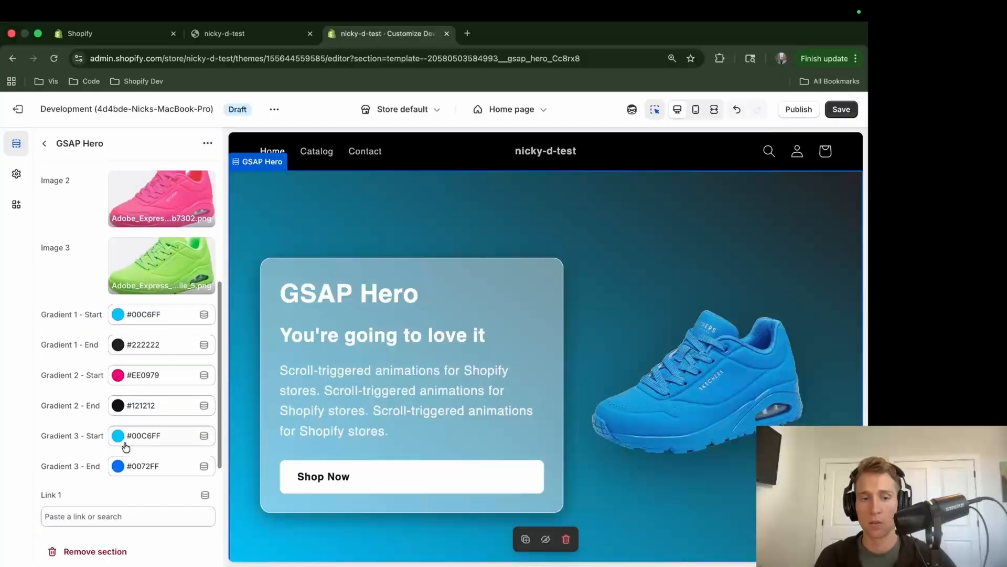
{"action": "left_click", "coordinate": [118, 435]}
{"action": "left_click", "coordinate": [227, 227]}
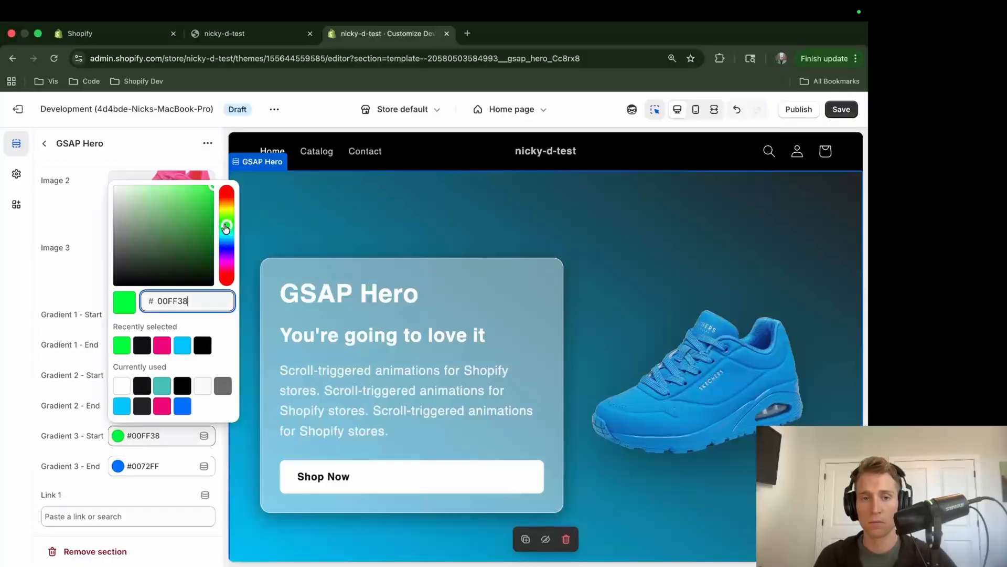
{"action": "left_click_drag", "start_coordinate": [226, 227], "coordinate": [225, 236]}
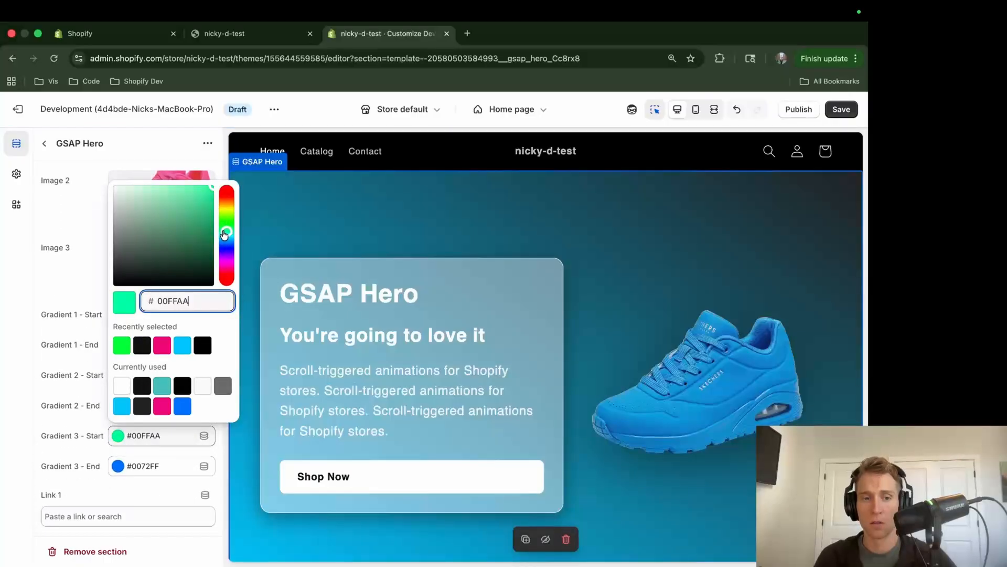
{"action": "left_click_drag", "start_coordinate": [225, 236], "coordinate": [227, 230]}
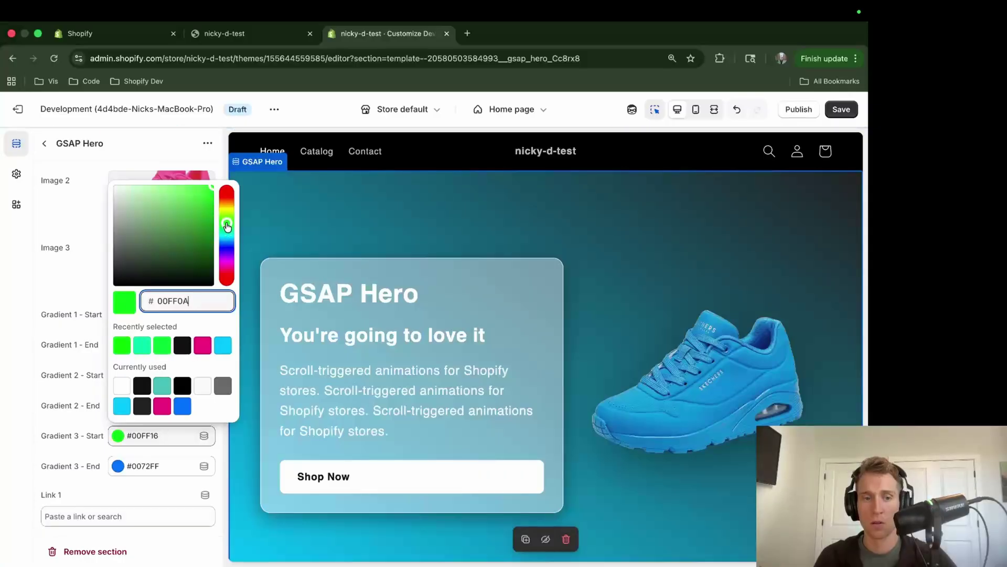
{"action": "left_click", "coordinate": [157, 467]}
{"action": "left_click", "coordinate": [156, 414]}
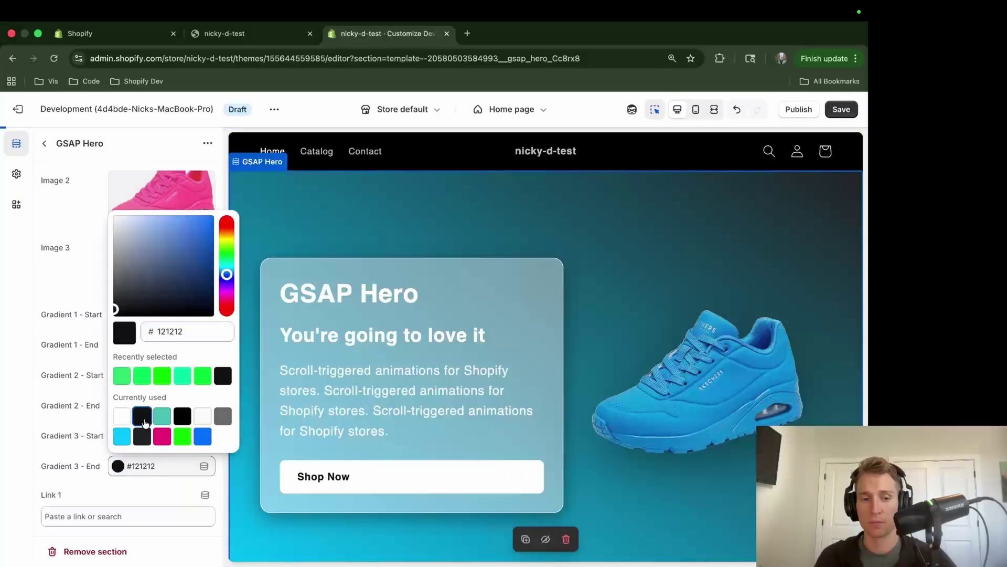
{"action": "left_click", "coordinate": [179, 506]}
{"action": "scroll", "coordinate": [181, 497], "scroll_direction": "down", "scroll_amount": 3}
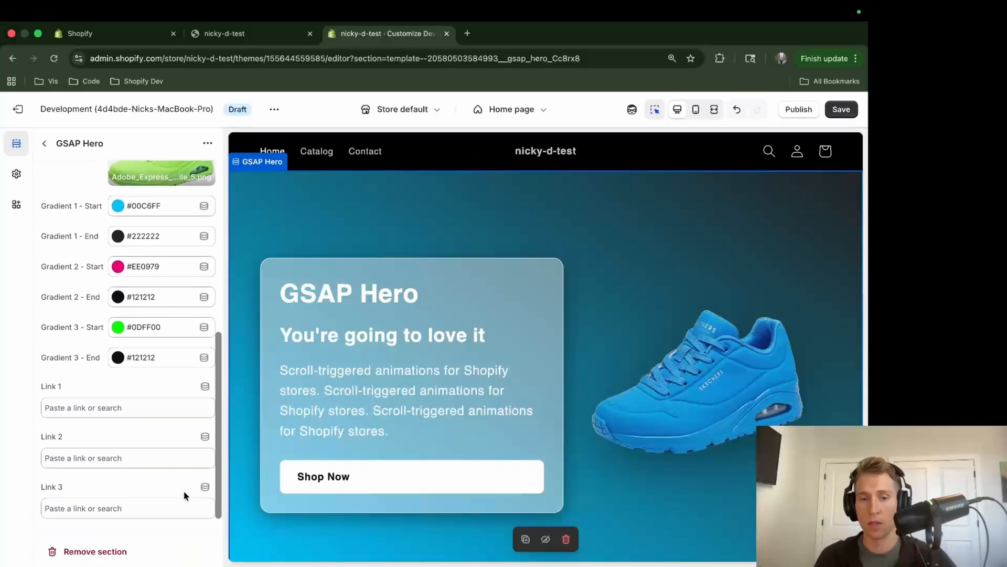
{"action": "scroll", "coordinate": [122, 386], "scroll_direction": "down", "scroll_amount": 2}
Step: Point Link 1 to the 'another one' blog post, Link 2 to a product, Link 3 to Home page, and save
{"action": "left_click", "coordinate": [122, 375]}
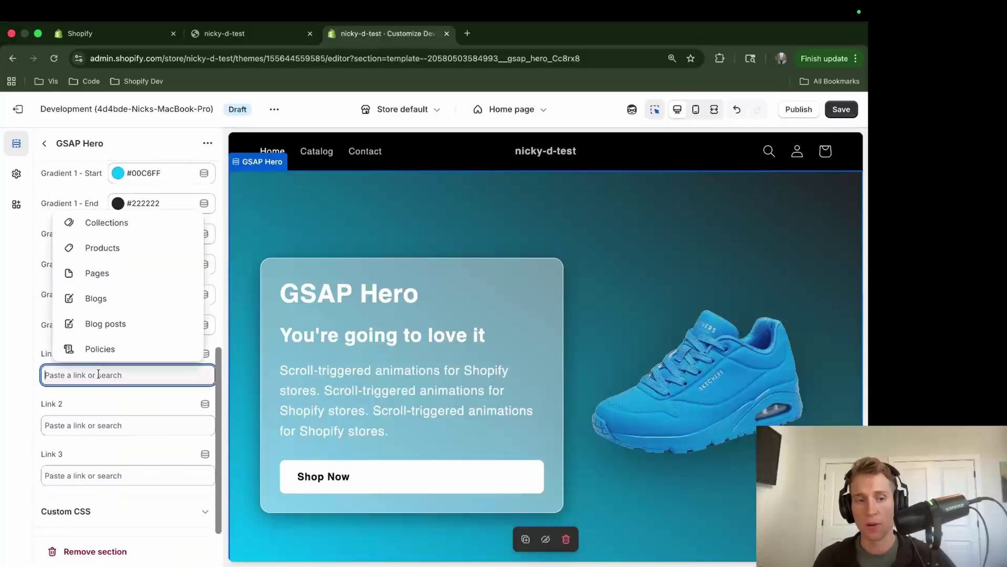
{"action": "left_click", "coordinate": [94, 323]}
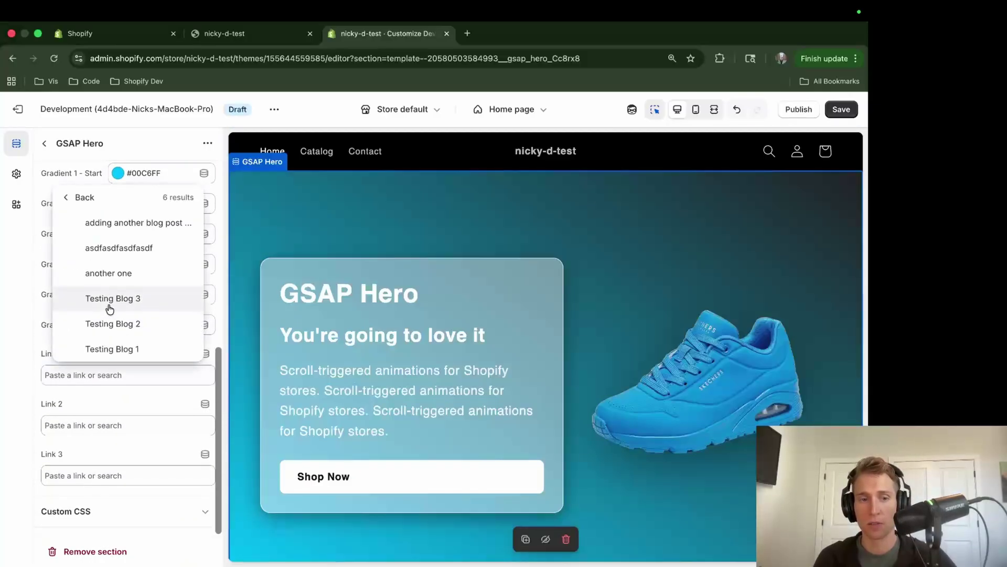
{"action": "left_click", "coordinate": [107, 274]}
{"action": "left_click", "coordinate": [83, 425]}
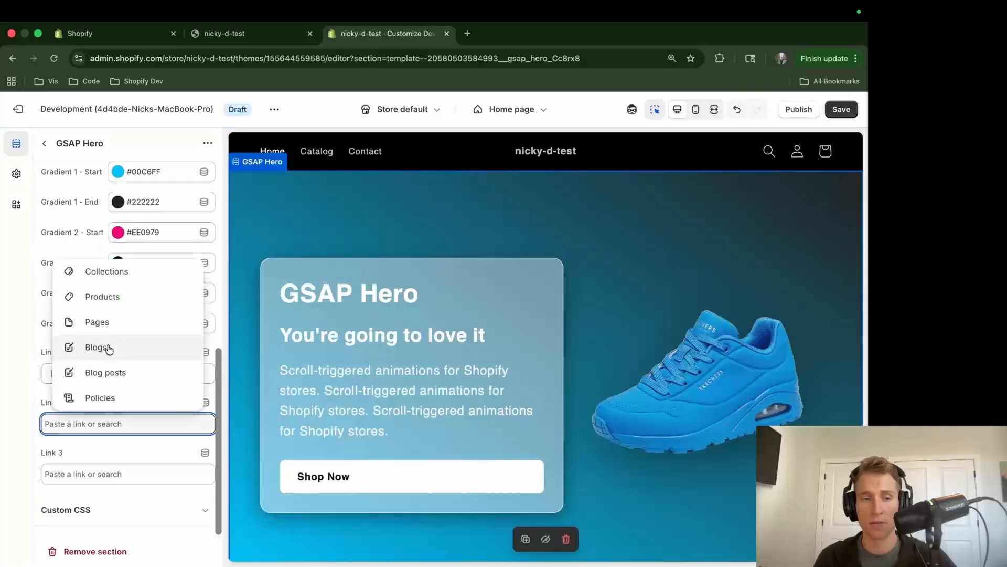
{"action": "left_click", "coordinate": [101, 297]}
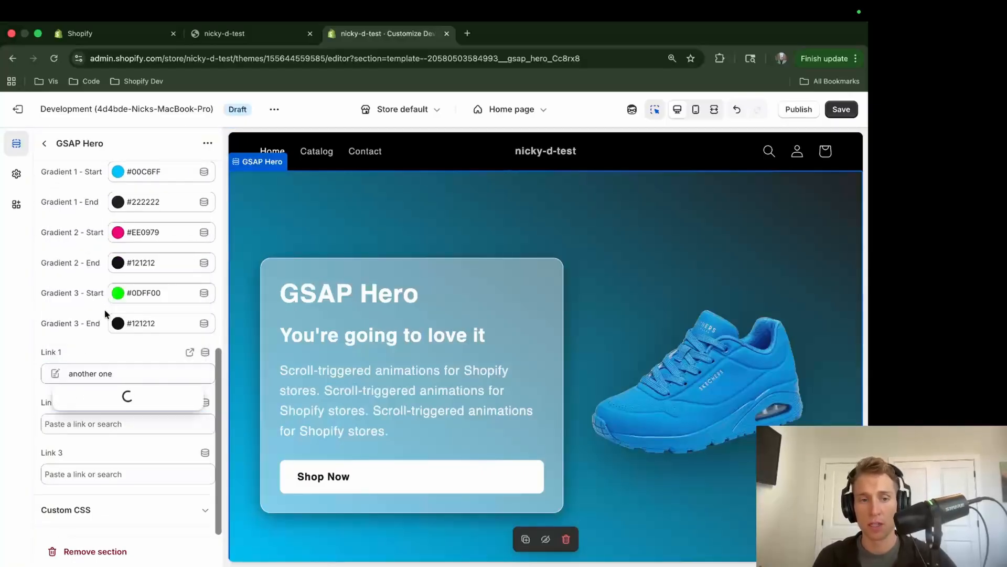
{"action": "left_click", "coordinate": [109, 318]}
{"action": "left_click", "coordinate": [83, 473]}
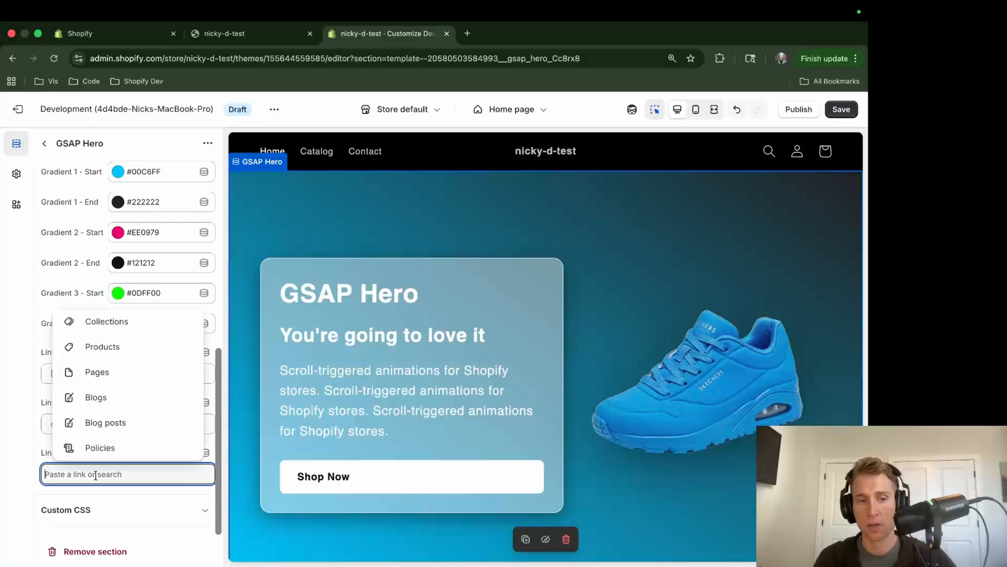
{"action": "left_click", "coordinate": [118, 323]}
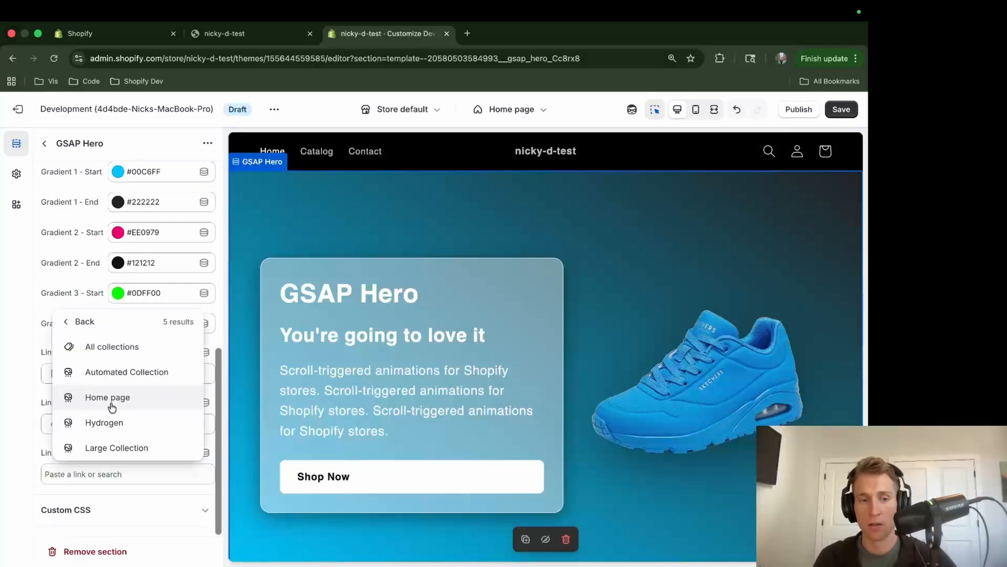
{"action": "left_click", "coordinate": [108, 397]}
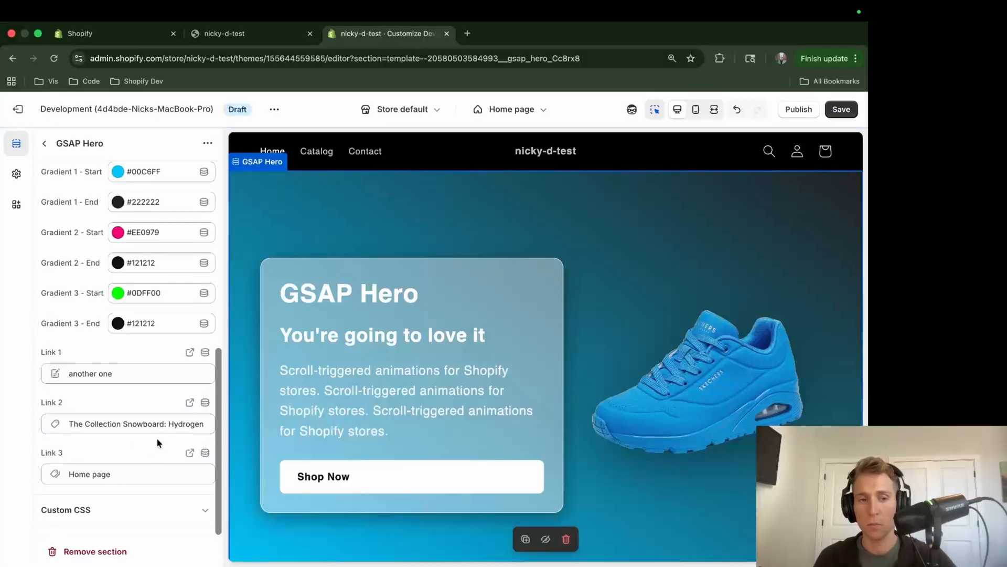
{"action": "scroll", "coordinate": [158, 441], "scroll_direction": "up", "scroll_amount": 10}
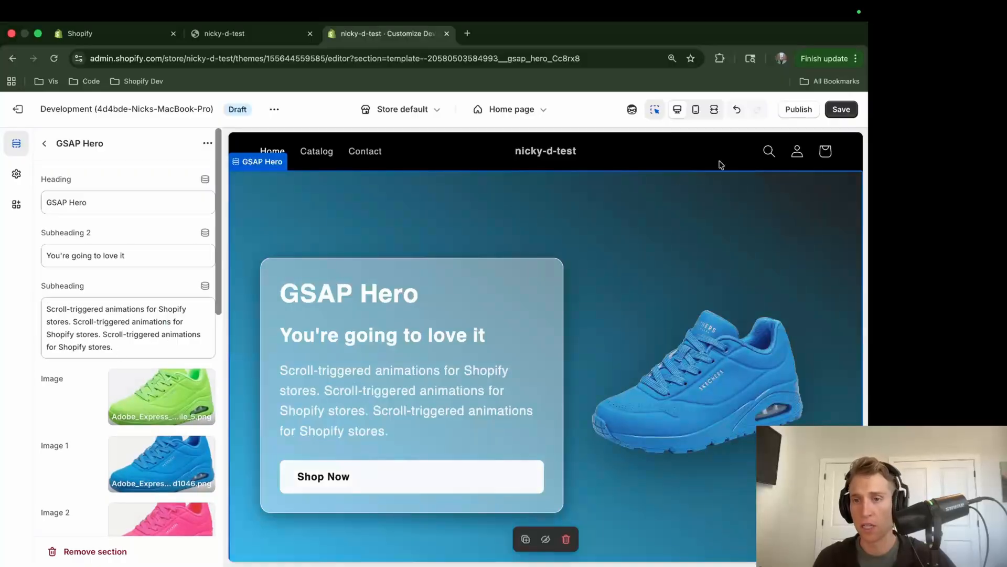
{"action": "left_click", "coordinate": [842, 110]}
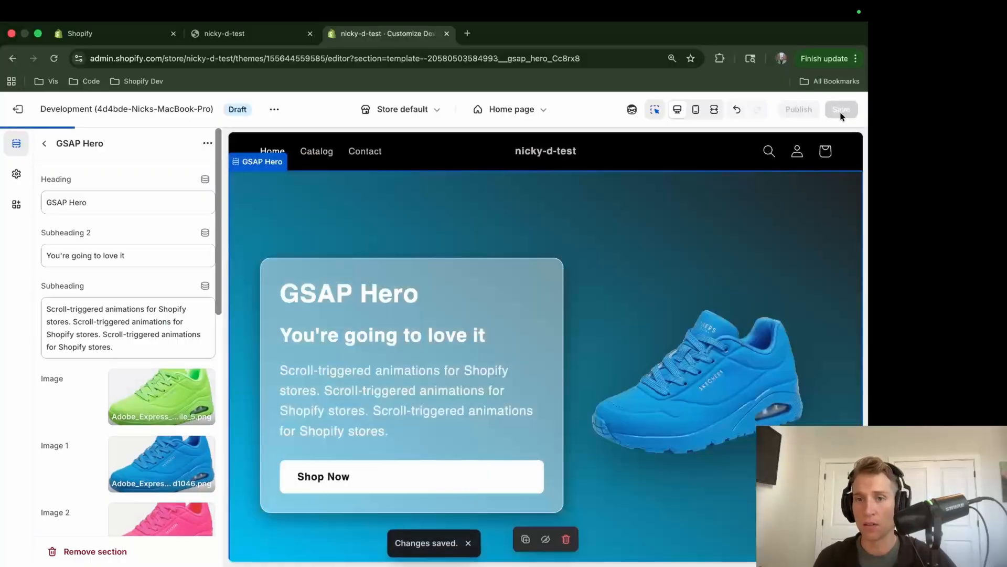
Step: Drag GSAP Hero above Image banner in the home page sections, save, and return to the storefront
{"action": "left_click", "coordinate": [268, 38]}
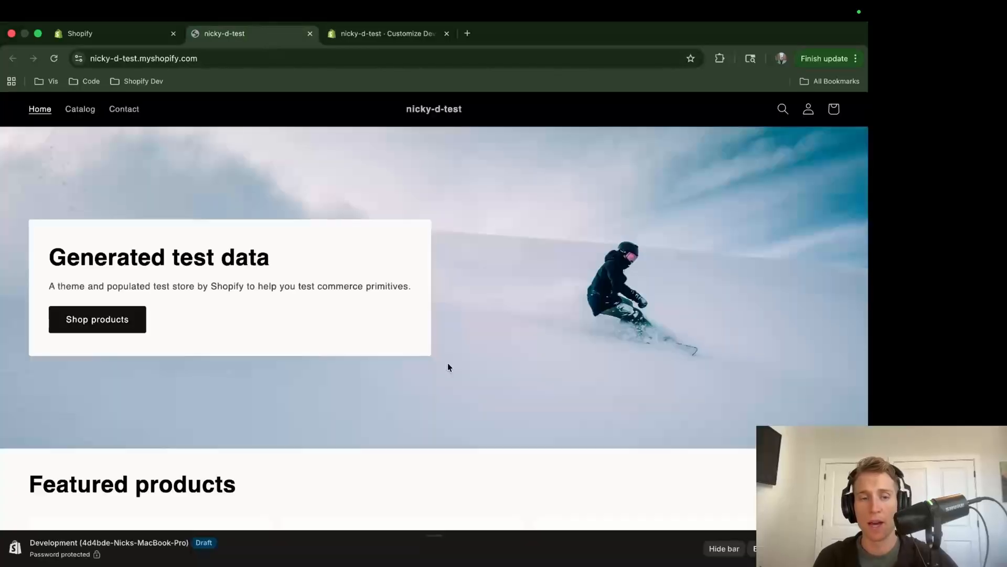
{"action": "key", "text": "super+r"}
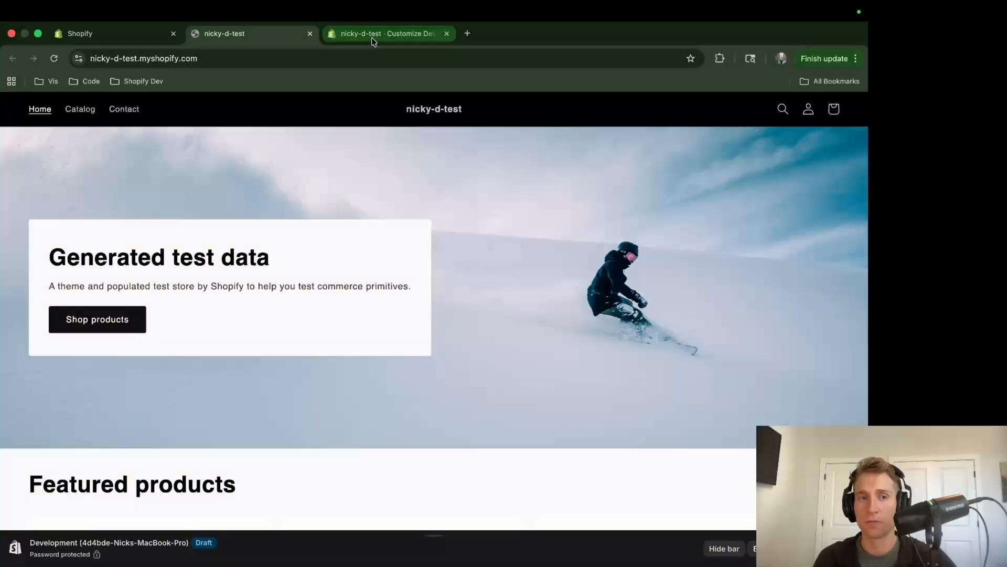
{"action": "left_click", "coordinate": [373, 35]}
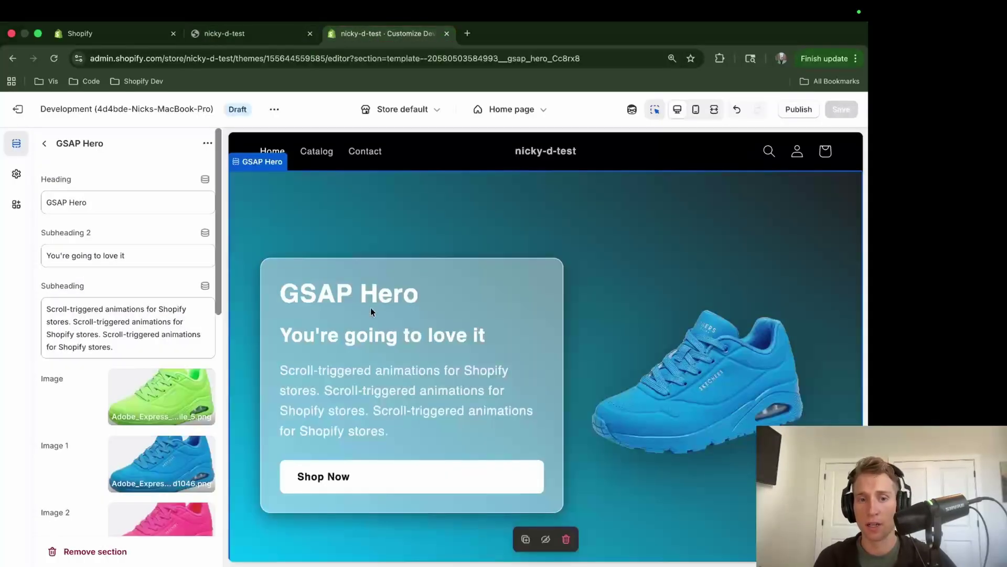
{"action": "left_click", "coordinate": [45, 144]}
{"action": "left_click_drag", "start_coordinate": [60, 351], "coordinate": [51, 270]}
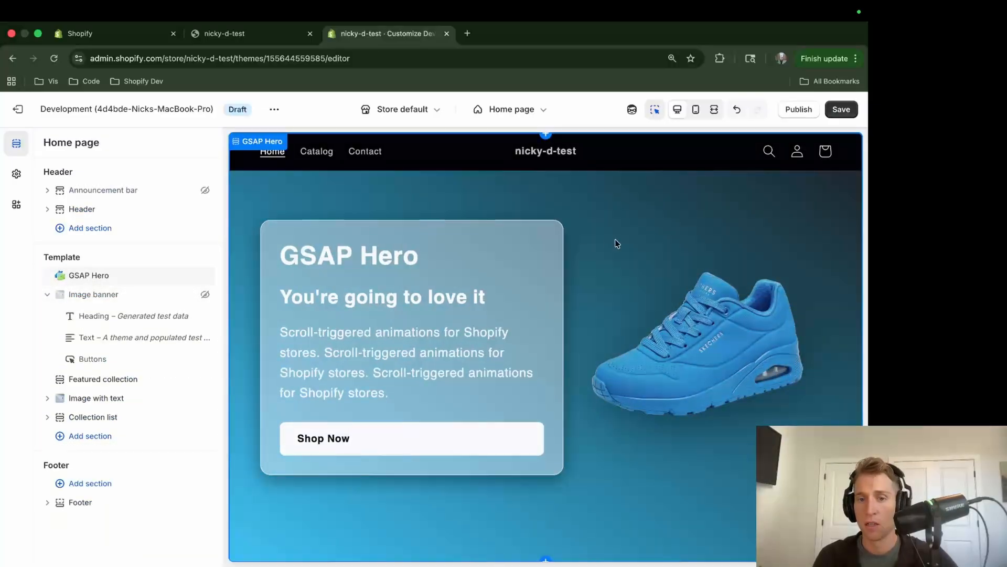
{"action": "left_click", "coordinate": [841, 109]}
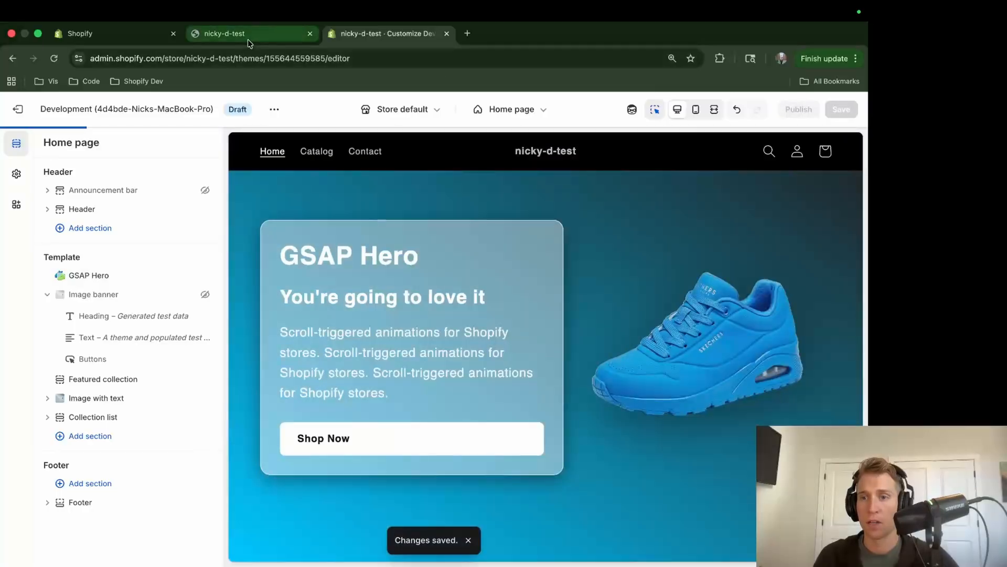
{"action": "left_click", "coordinate": [224, 33]}
Step: Inspect the storefront hero on a phone-sized viewport, then return to the top of gsap-hero.liquid in Cursor
{"action": "key", "text": "super+r"}
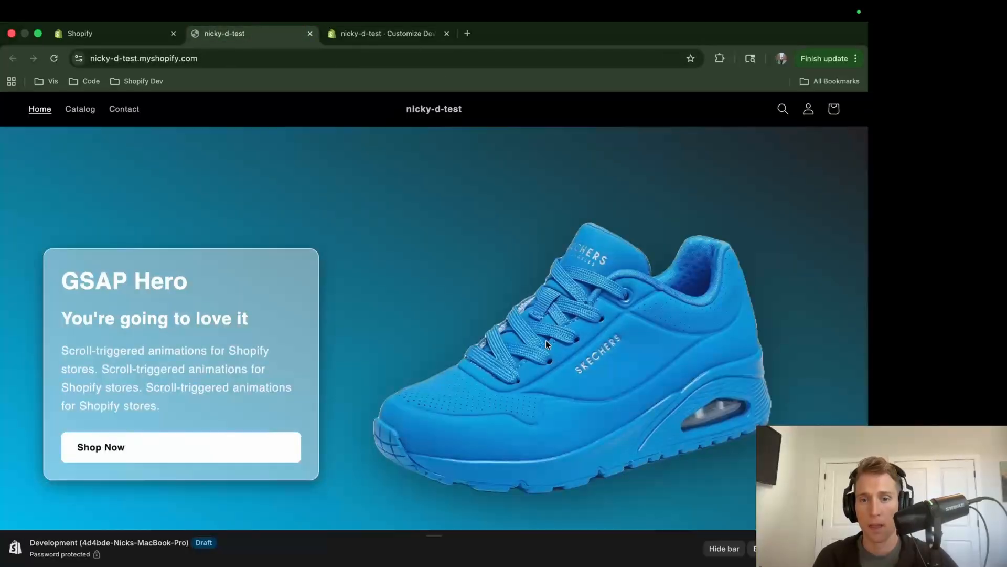
{"action": "scroll", "coordinate": [449, 393], "scroll_direction": "down", "scroll_amount": 2}
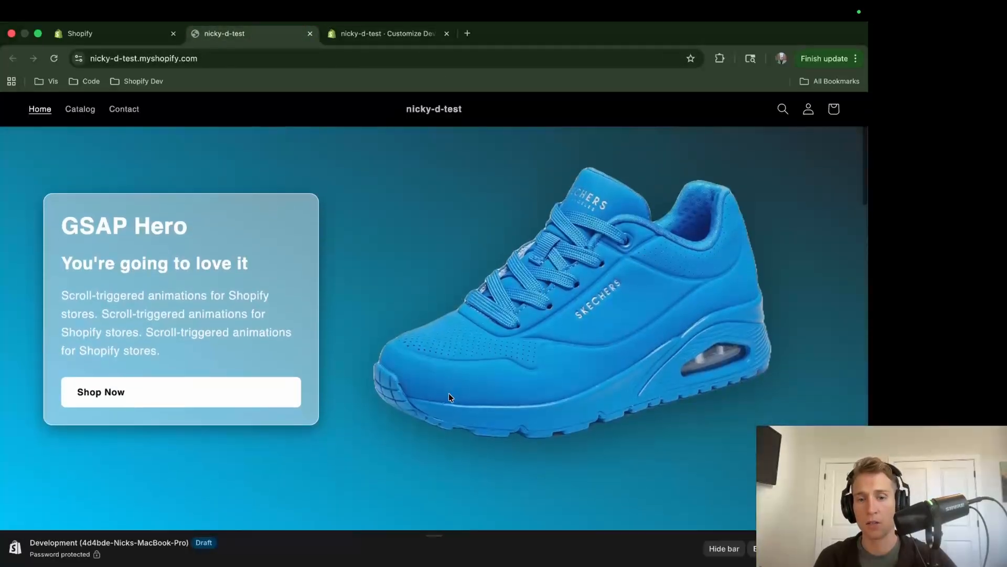
{"action": "scroll", "coordinate": [634, 483], "scroll_direction": "up", "scroll_amount": 2}
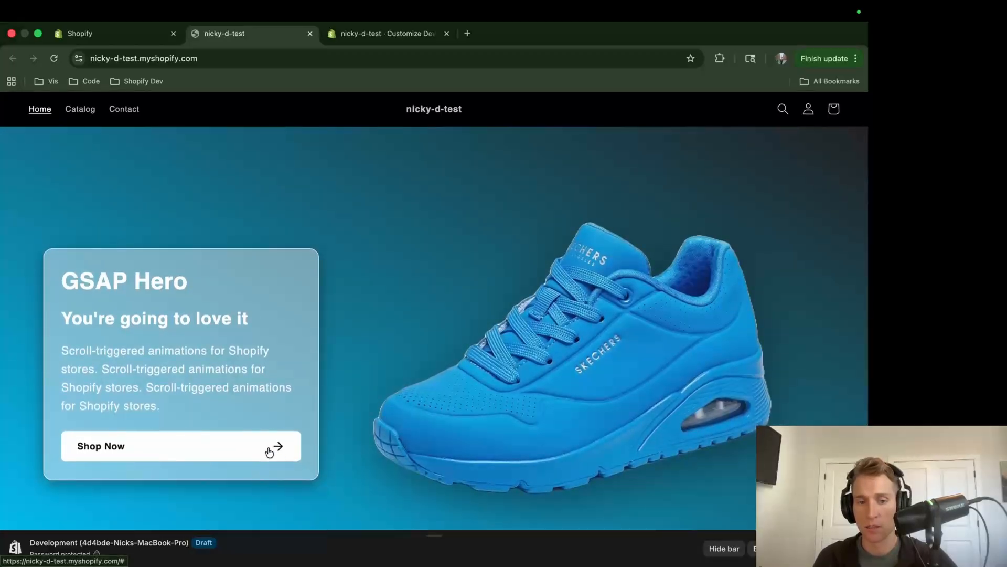
{"action": "right_click", "coordinate": [460, 292]}
{"action": "left_click", "coordinate": [479, 389]}
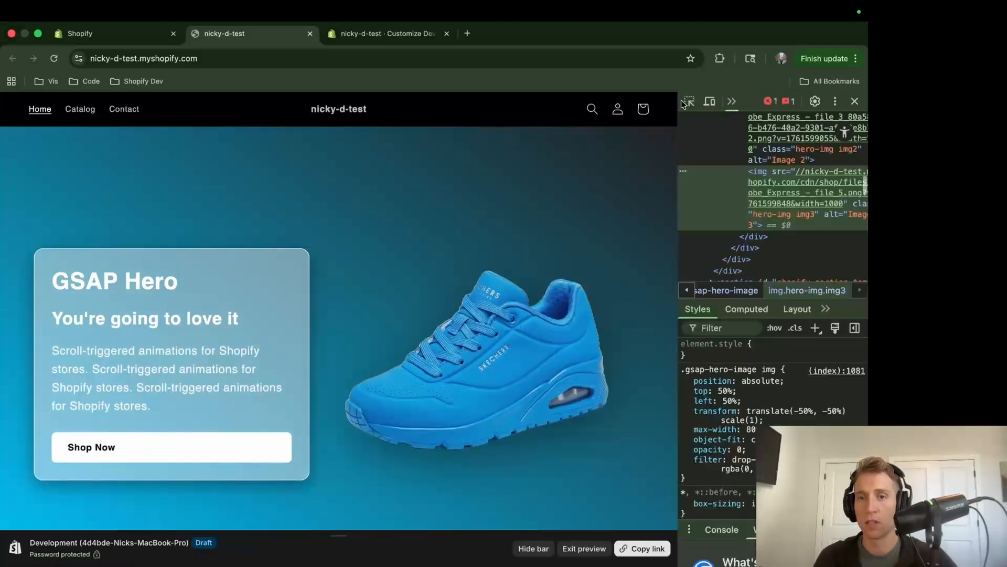
{"action": "left_click", "coordinate": [709, 101]}
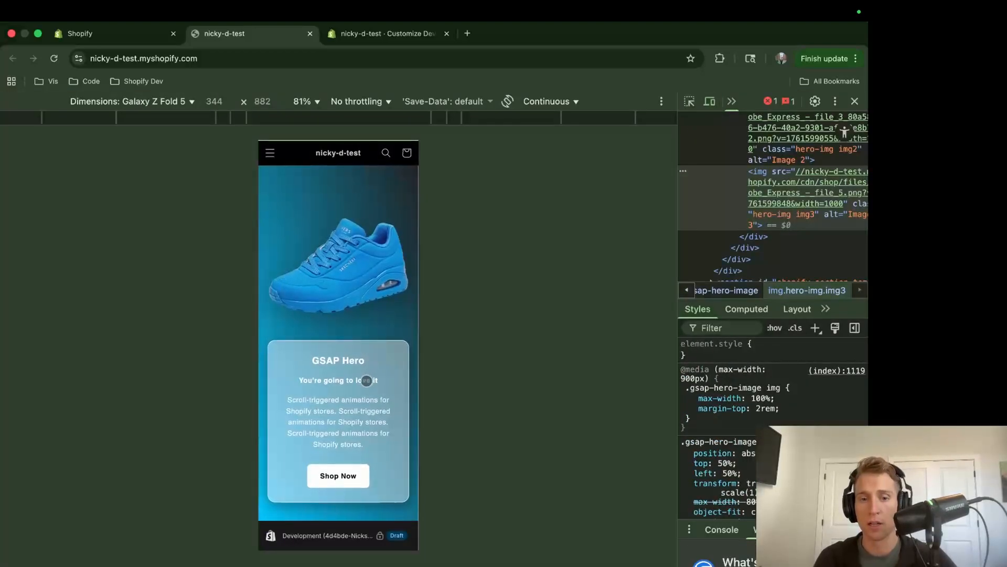
{"action": "scroll", "coordinate": [364, 383], "scroll_direction": "down", "scroll_amount": 5}
{"action": "scroll", "coordinate": [364, 383], "scroll_direction": "down", "scroll_amount": 2}
{"action": "scroll", "coordinate": [364, 384], "scroll_direction": "up", "scroll_amount": 7}
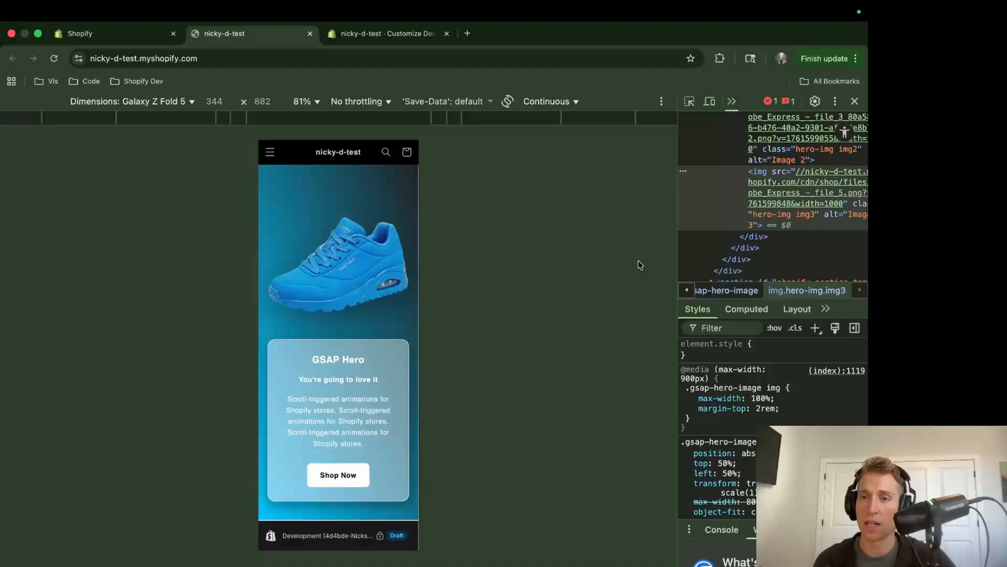
{"action": "left_click", "coordinate": [711, 102]}
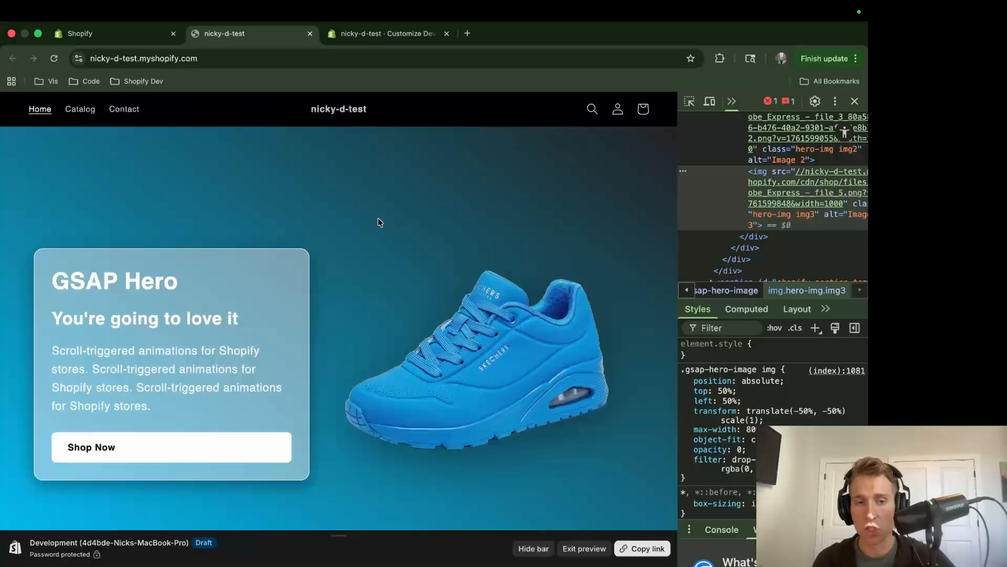
{"action": "key", "text": "super+Tab"}
{"action": "key", "text": "ctrl+Home"}
Step: Include the GSAP library on line 1 and add a script block with a page-load listener below the hero markup
{"action": "key", "text": "Return"}
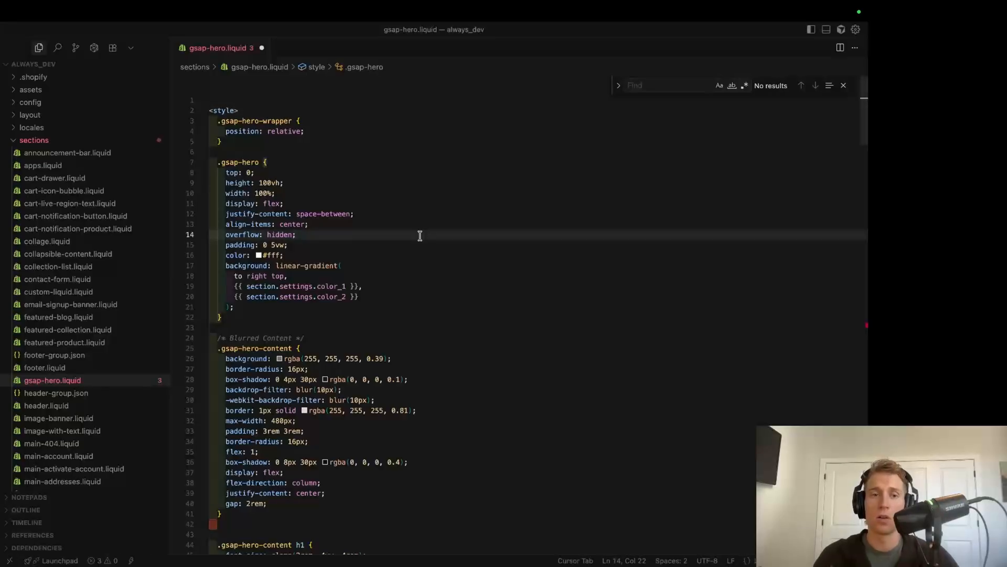
{"action": "type", "text": "<script src=\"https://cdnjs.cloudflare.com/ajax/libs/gsap/3.12.5/gsap.min.js\"></script>"}
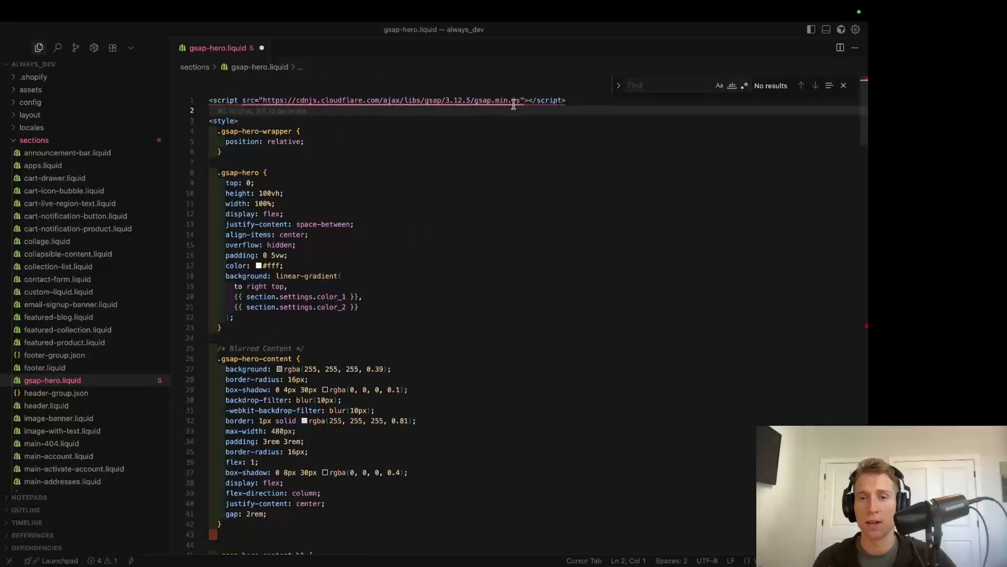
{"action": "scroll", "coordinate": [315, 236], "scroll_direction": "down", "scroll_amount": 1}
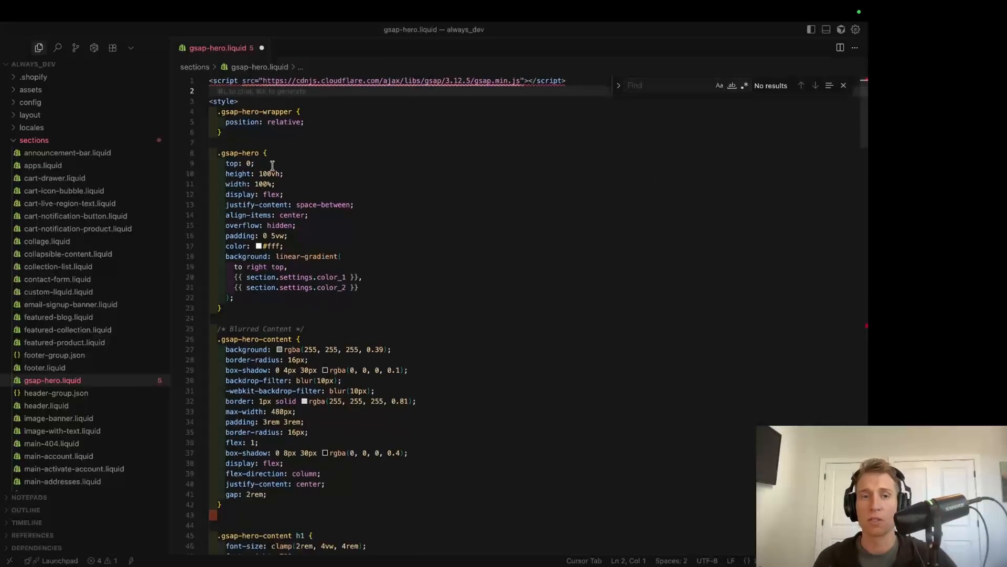
{"action": "scroll", "coordinate": [408, 346], "scroll_direction": "down", "scroll_amount": 10}
{"action": "scroll", "coordinate": [408, 347], "scroll_direction": "down", "scroll_amount": 10}
{"action": "scroll", "coordinate": [408, 347], "scroll_direction": "down", "scroll_amount": 10}
{"action": "scroll", "coordinate": [408, 347], "scroll_direction": "down", "scroll_amount": 10}
{"action": "scroll", "coordinate": [407, 347], "scroll_direction": "down", "scroll_amount": 5}
{"action": "scroll", "coordinate": [408, 348], "scroll_direction": "down", "scroll_amount": 5}
{"action": "scroll", "coordinate": [408, 347], "scroll_direction": "down", "scroll_amount": 4}
{"action": "scroll", "coordinate": [315, 322], "scroll_direction": "down", "scroll_amount": 1}
{"action": "left_click", "coordinate": [297, 330]}
{"action": "key", "text": "Return"}
{"action": "key", "text": "Return"}
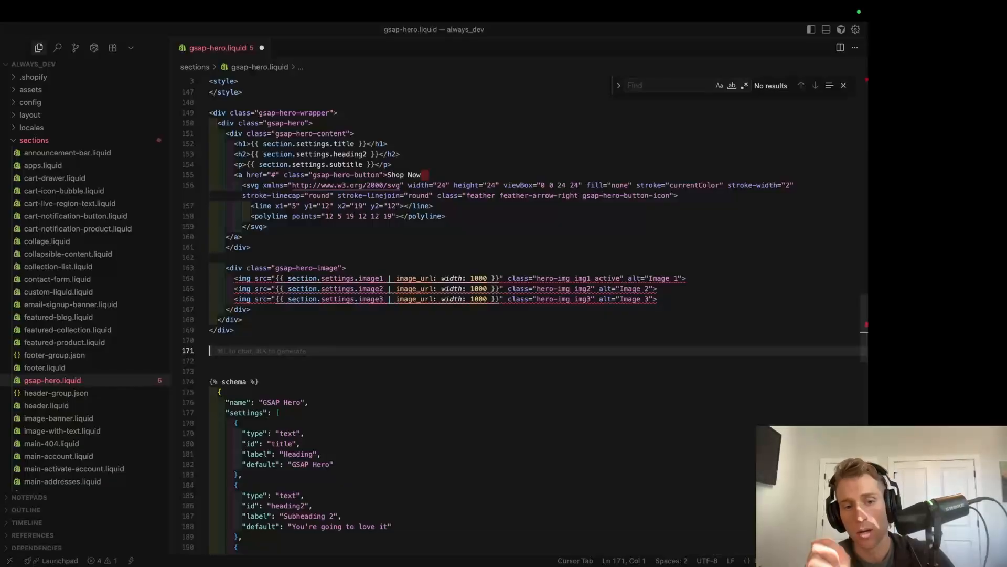
{"action": "type", "text": "script>"}
{"action": "key", "text": "Tab"}
{"action": "key", "text": "Return"}
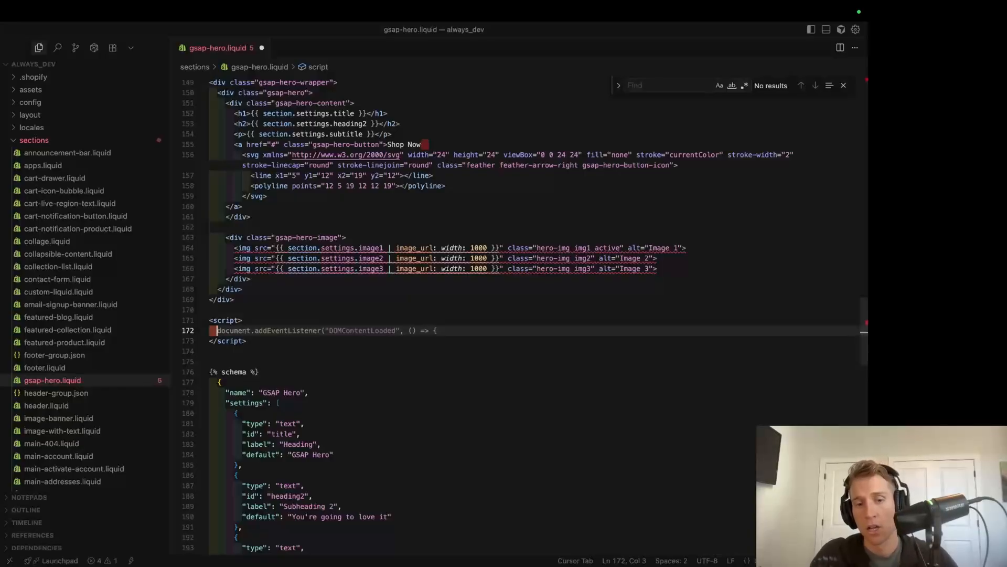
{"action": "key", "text": "Tab"}
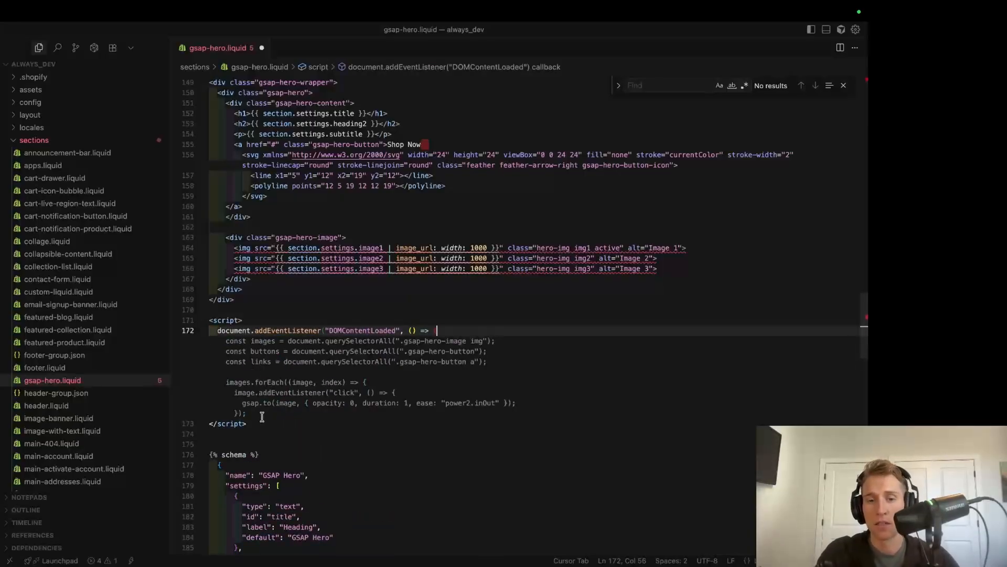
{"action": "type", "text": "{"}
{"action": "key", "text": "Return"}
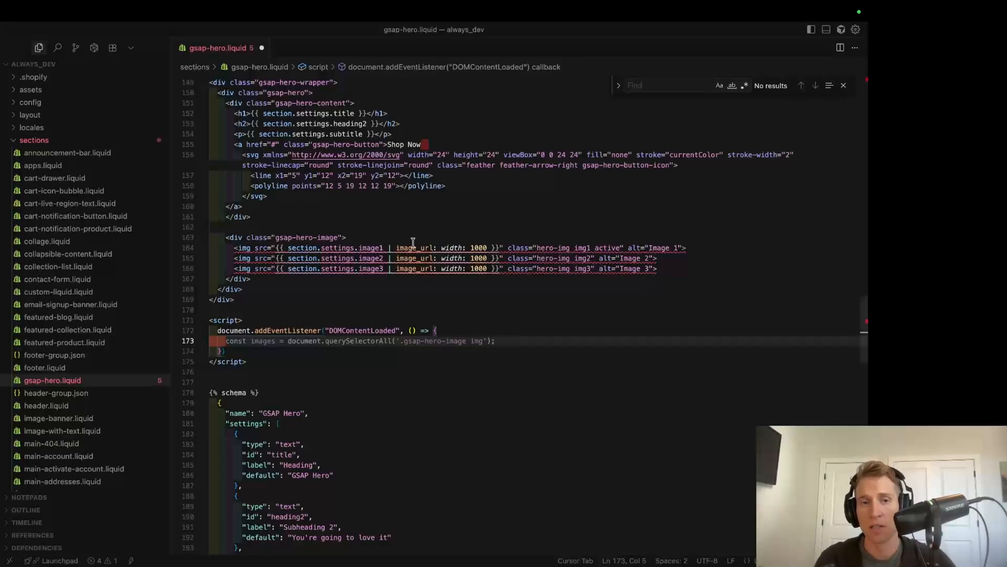
{"action": "scroll", "coordinate": [413, 239], "scroll_direction": "up", "scroll_amount": 3}
{"action": "scroll", "coordinate": [385, 336], "scroll_direction": "down", "scroll_amount": 2}
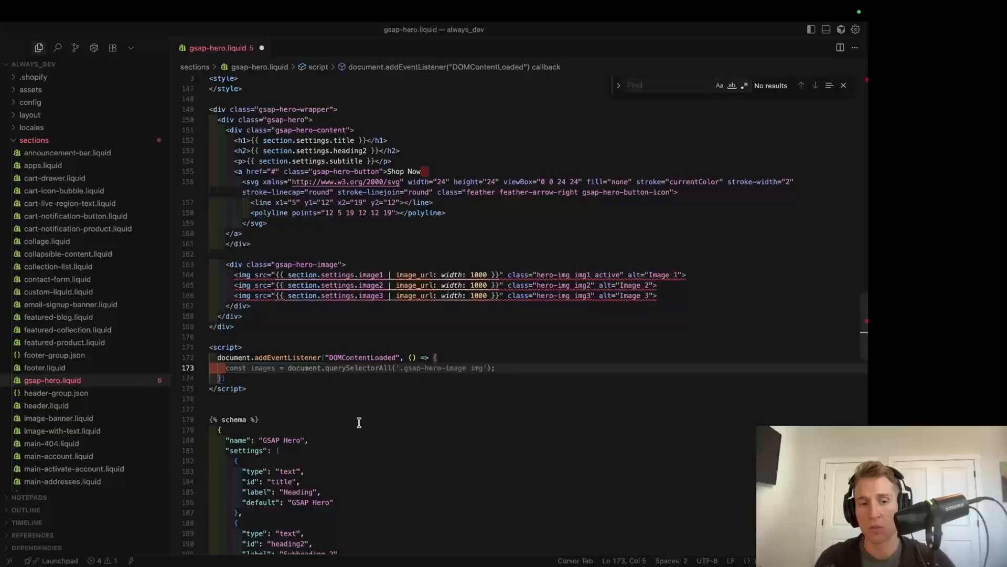
{"action": "type", "text": "const hero ="}
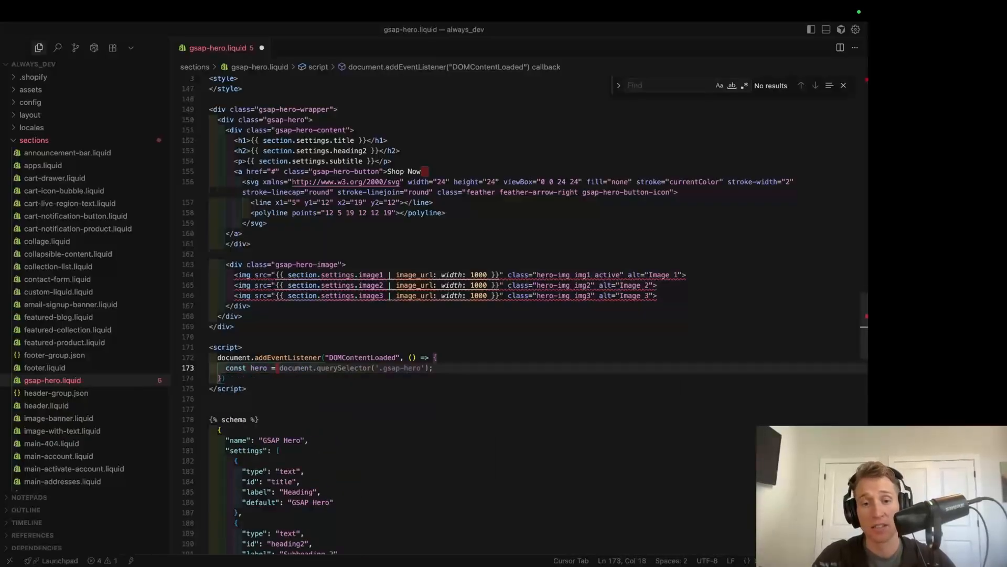
Step: Add querySelector constants for the hero element and its hero-img images inside the listener
{"action": "key", "text": "Tab"}
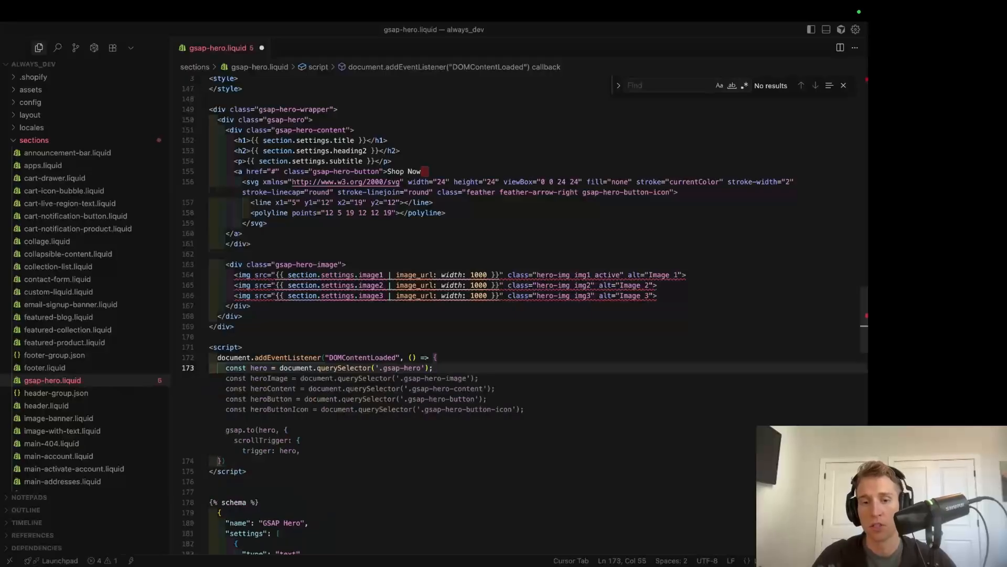
{"action": "key", "text": "Return"}
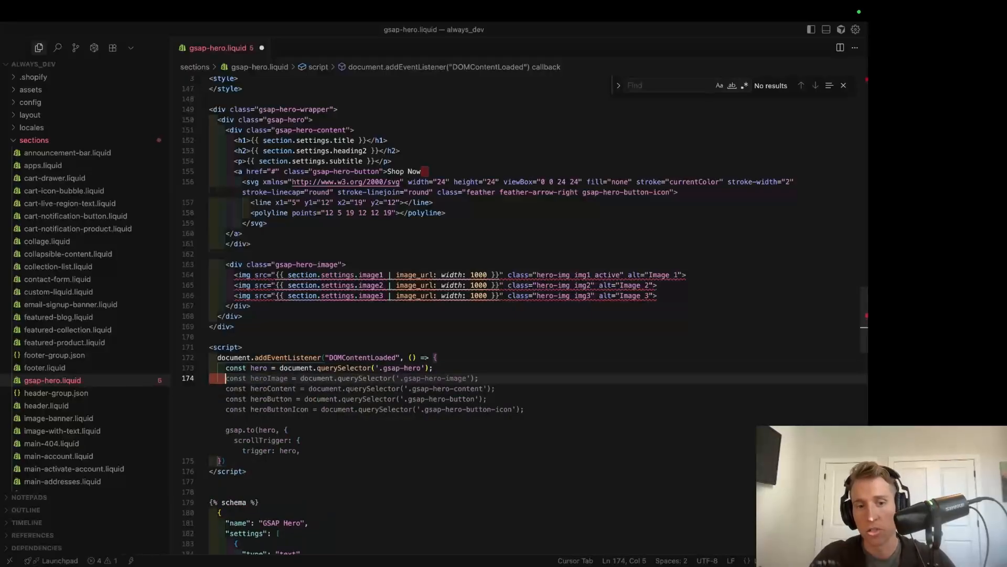
{"action": "type", "text": "const images ="}
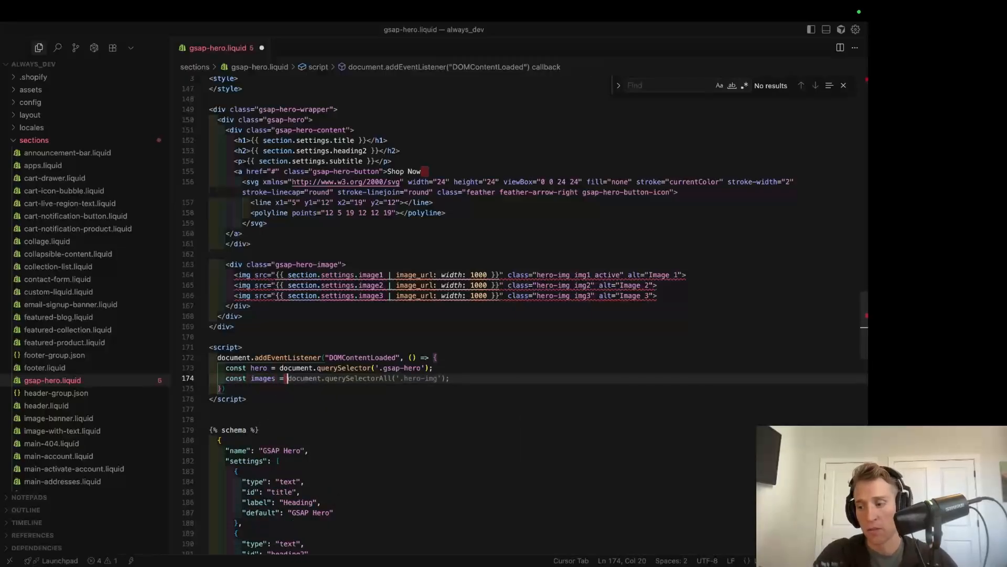
{"action": "key", "text": "Tab"}
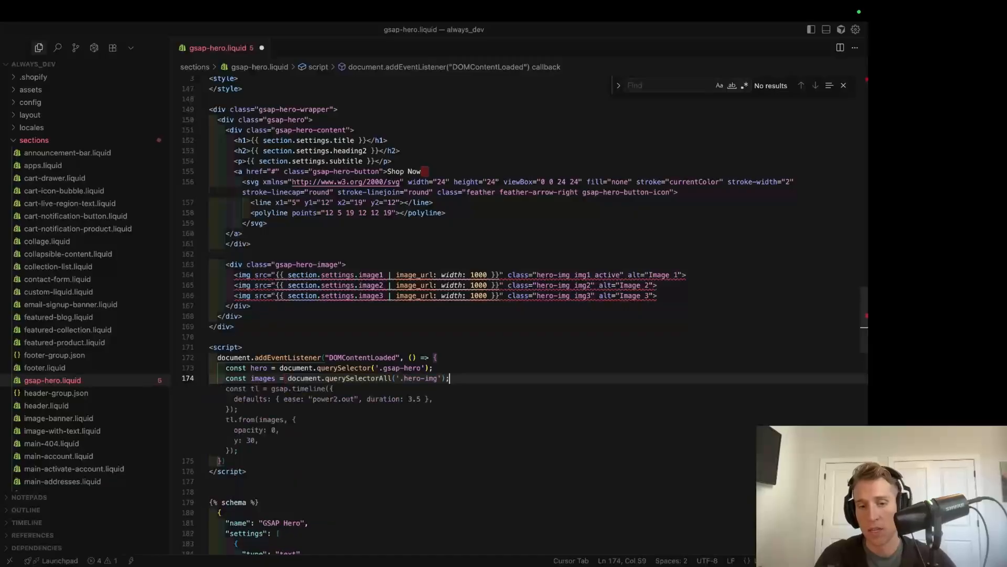
{"action": "key", "text": "Return"}
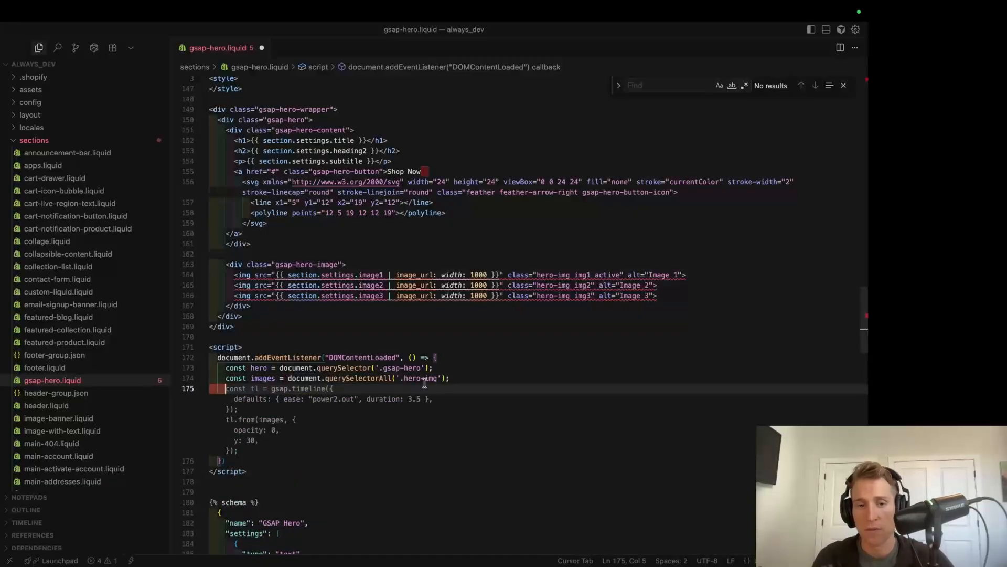
{"action": "left_click_drag", "start_coordinate": [630, 295], "coordinate": [524, 295]}
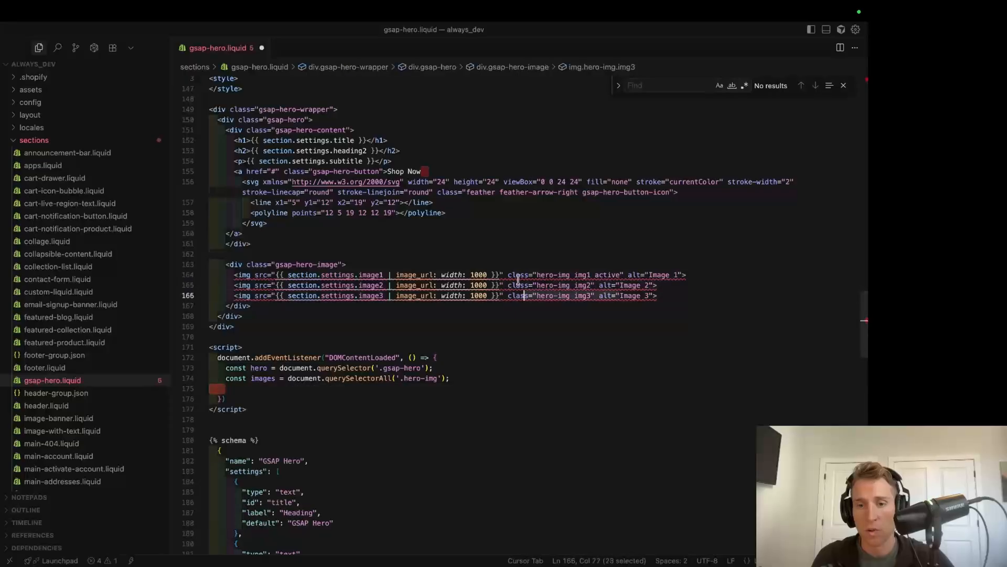
{"action": "left_click", "coordinate": [489, 387]}
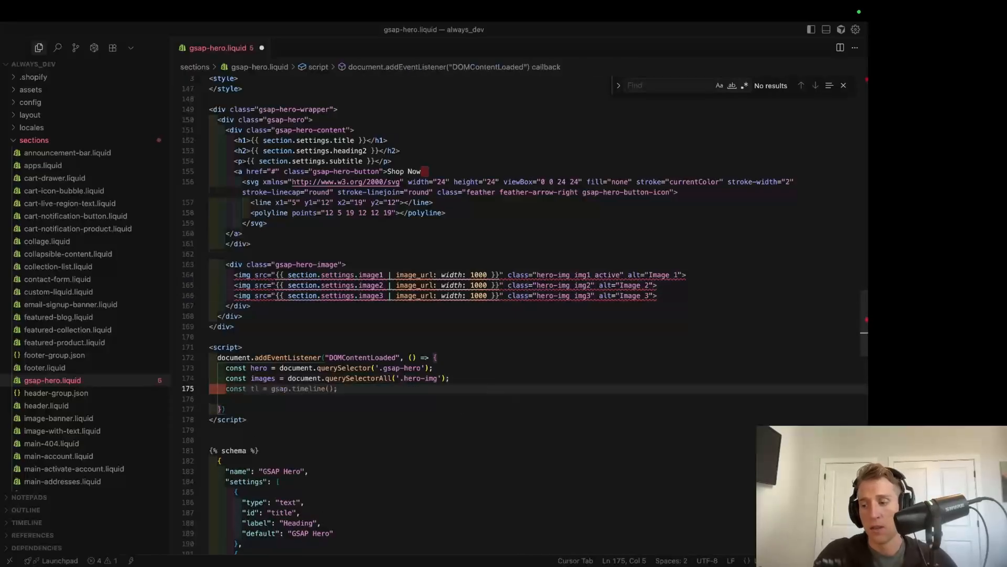
{"action": "type", "text": "const button ="}
Step: Add the button lookup constant, checking its class against the Shop Now button markup
{"action": "key", "text": "Tab"}
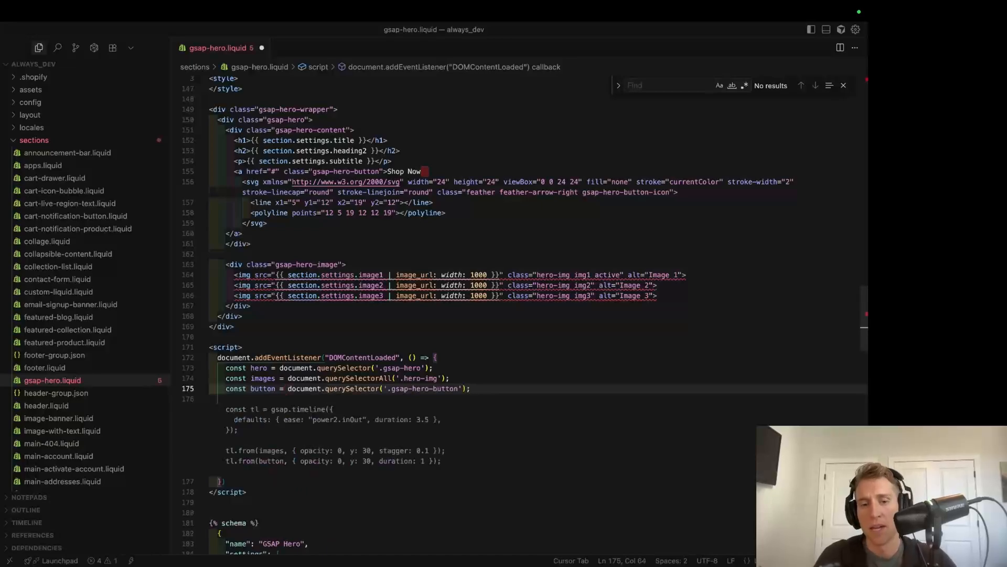
{"action": "key", "text": "Return"}
{"action": "key", "text": "Return"}
{"action": "type", "text": "gsap.to(images, {"}
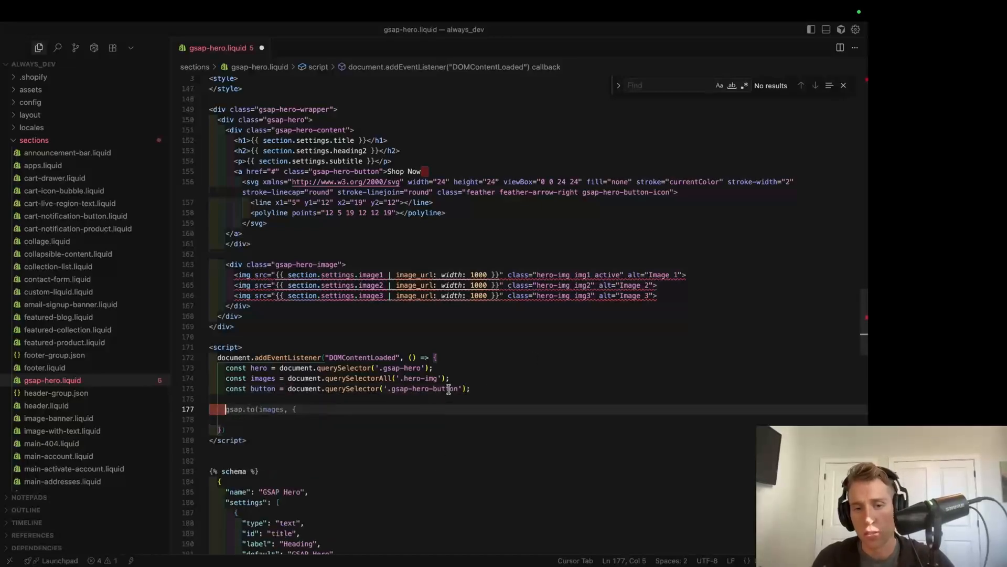
{"action": "double_click", "coordinate": [448, 389]}
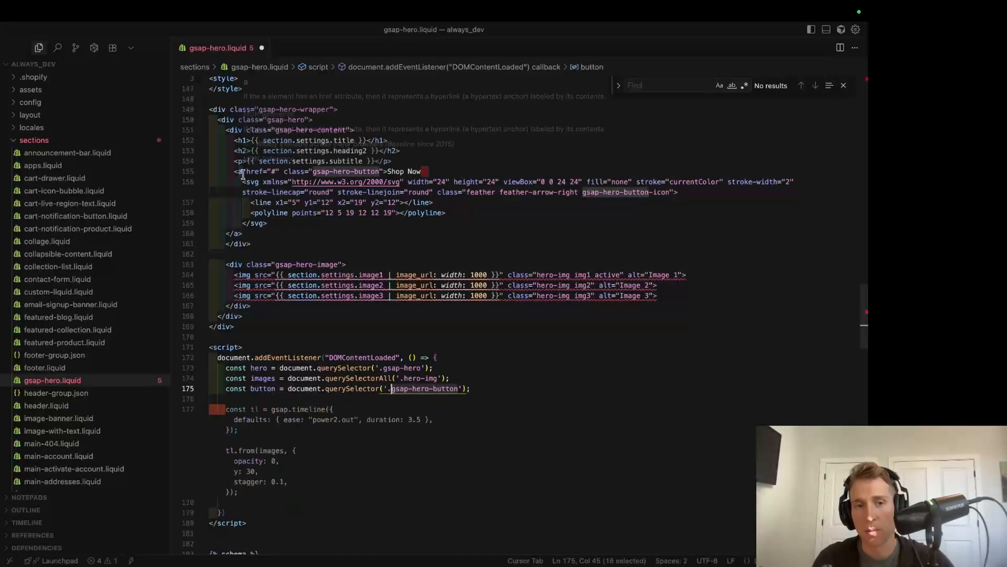
{"action": "left_click", "coordinate": [426, 171]}
{"action": "left_click_drag", "start_coordinate": [429, 171], "coordinate": [433, 171]}
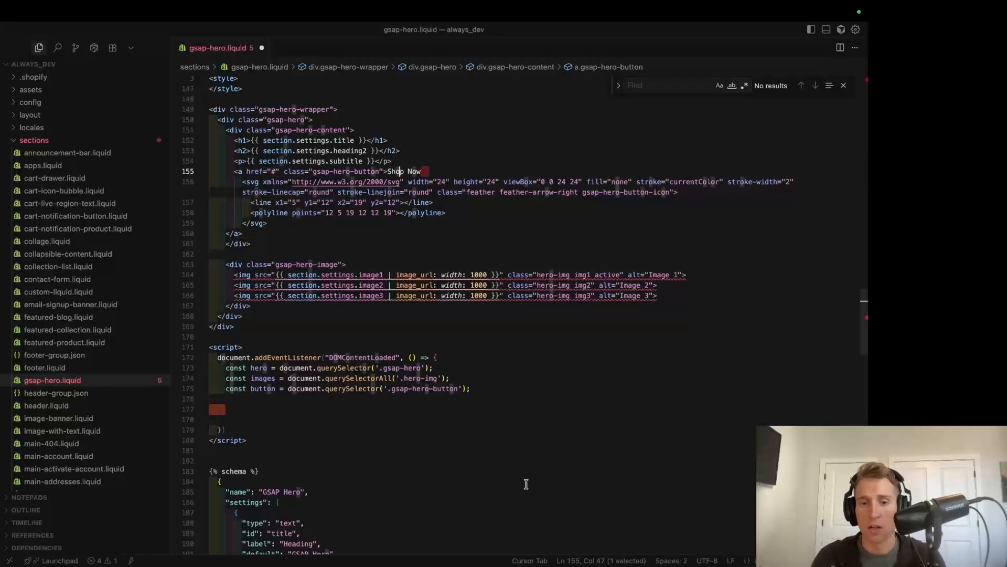
{"action": "left_click", "coordinate": [430, 411]}
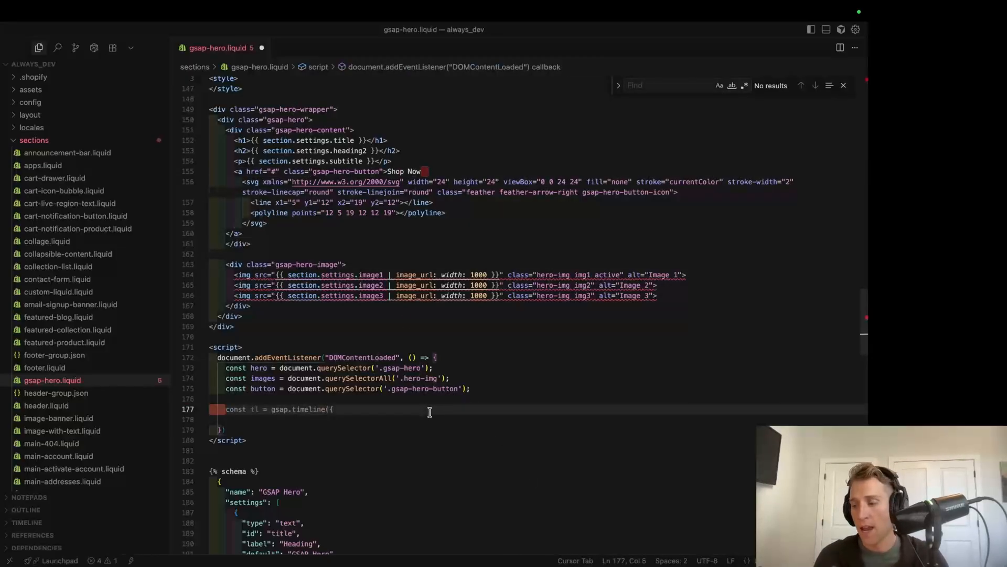
{"action": "type", "text": "const gradients "}
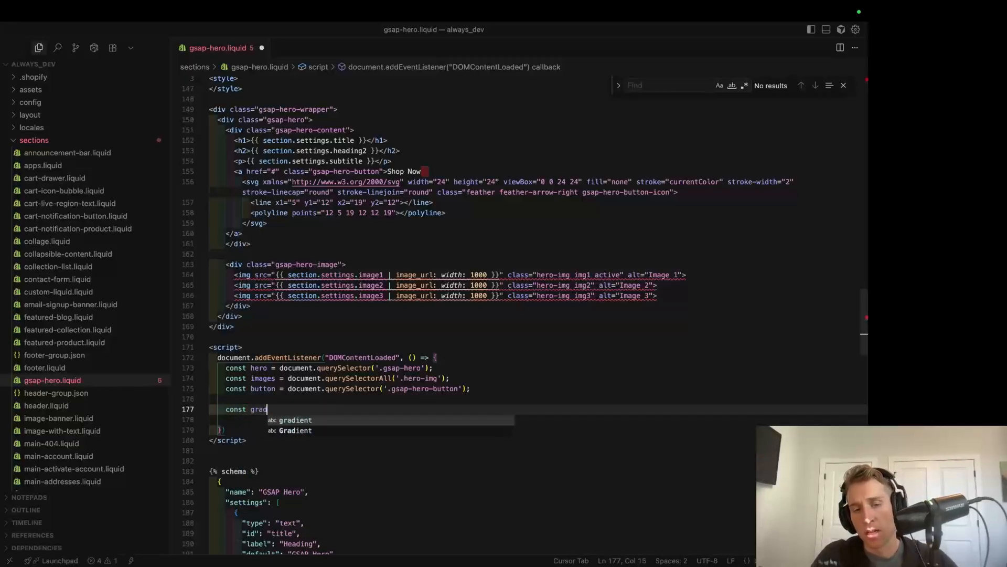
{"action": "type", "text": "= ["}
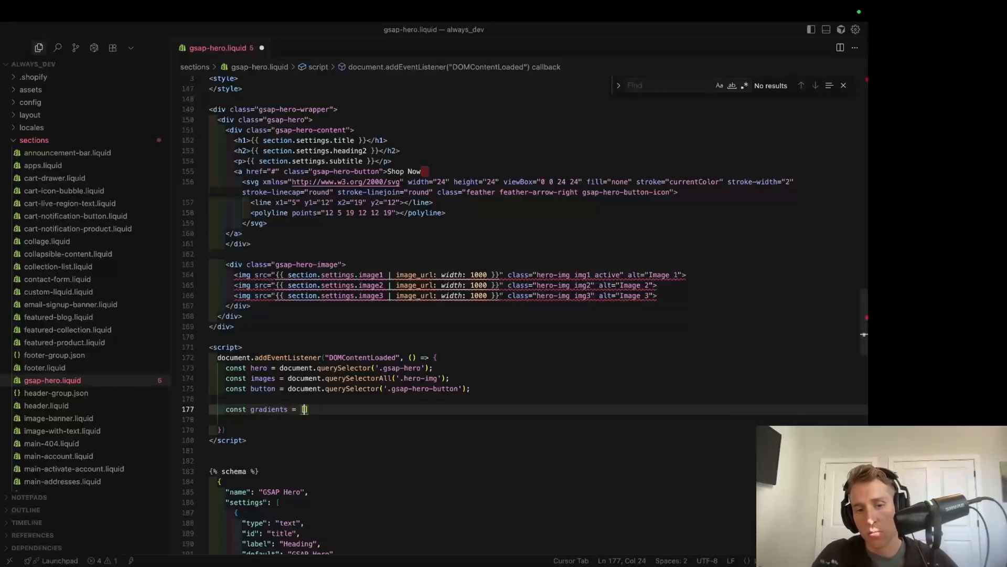
Step: Fill the gradients array with three from/to entries using section.settings.color_1 through color_6
{"action": "key", "text": "Return"}
{"action": "type", "text": "{"}
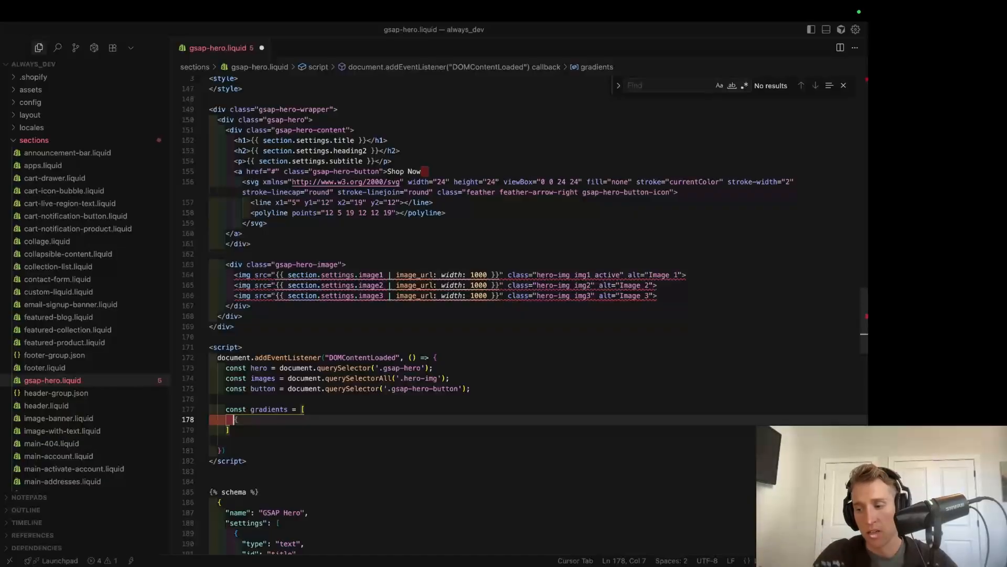
{"action": "type", "text": "{ from:"}
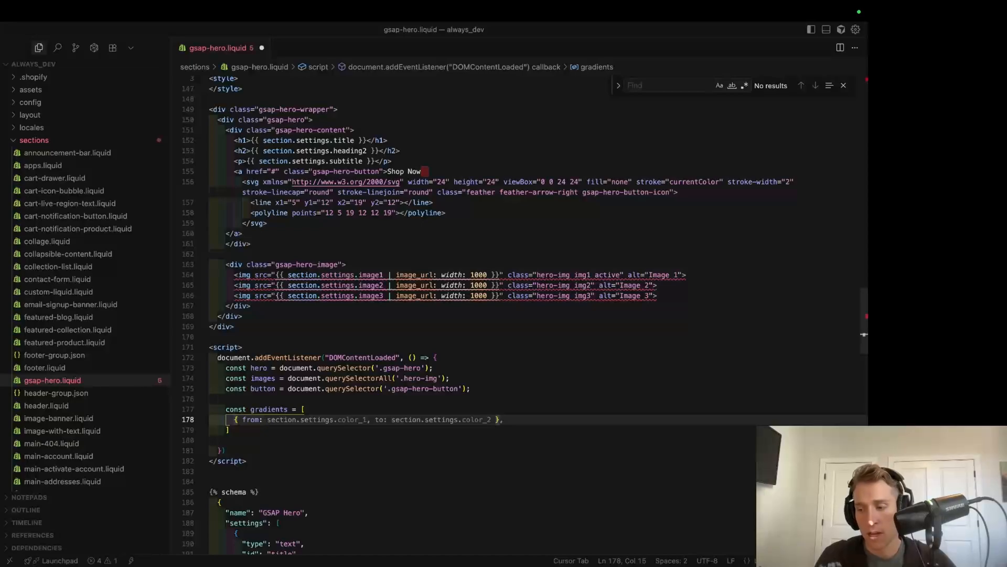
{"action": "type", "text": "\"{{"}
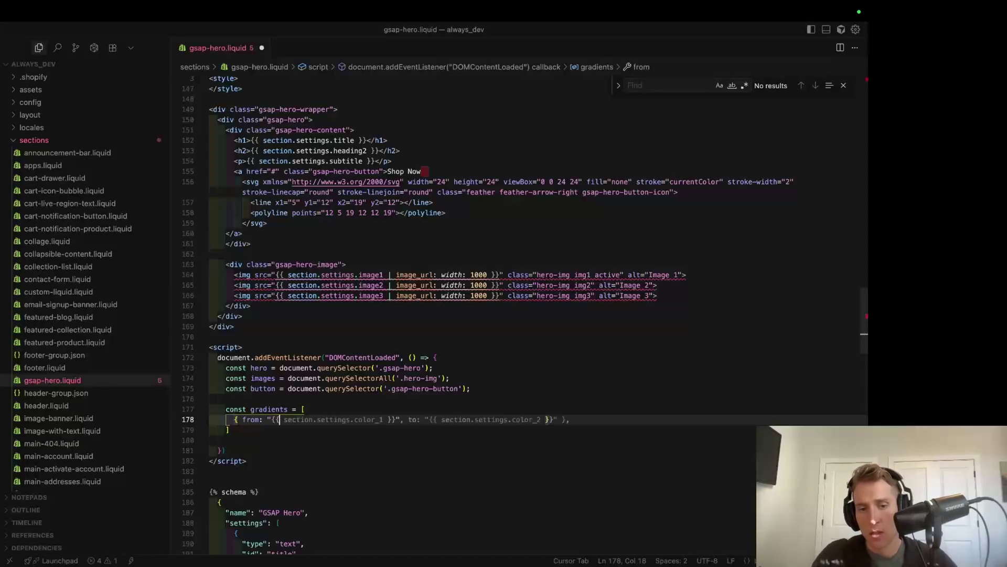
{"action": "key", "text": "Tab"}
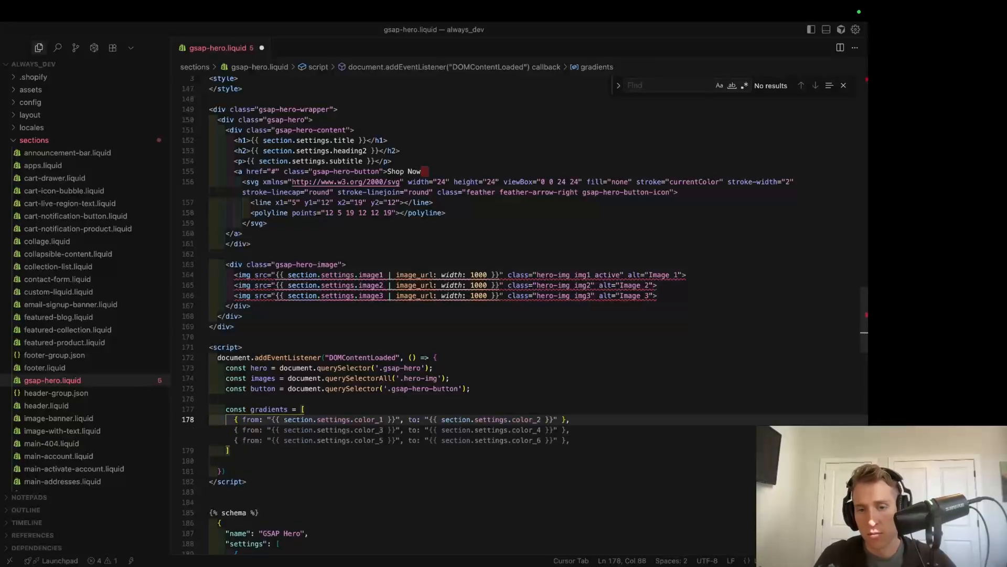
{"action": "key", "text": "Tab"}
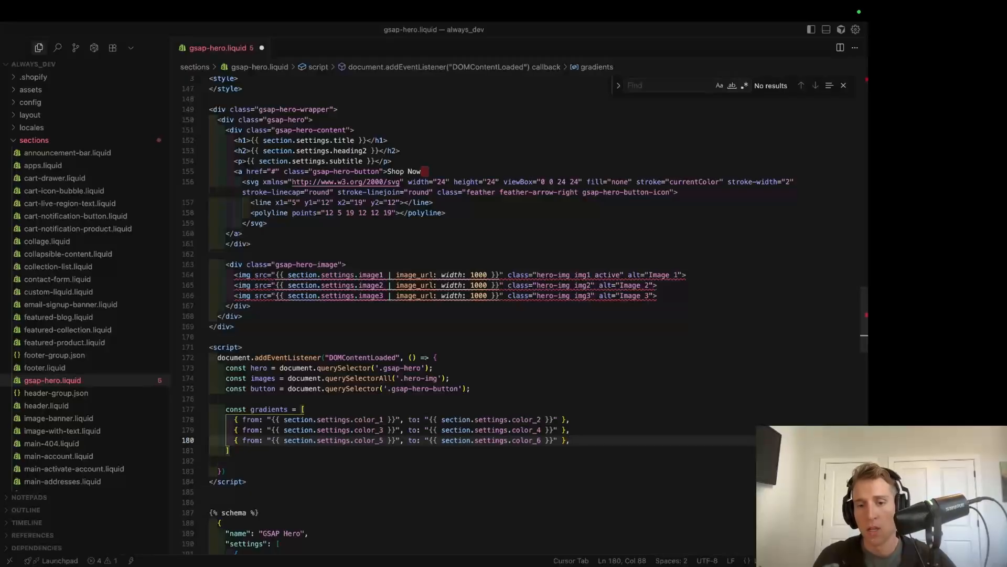
{"action": "left_click", "coordinate": [243, 419]}
{"action": "scroll", "coordinate": [283, 419], "scroll_direction": "down", "scroll_amount": 2}
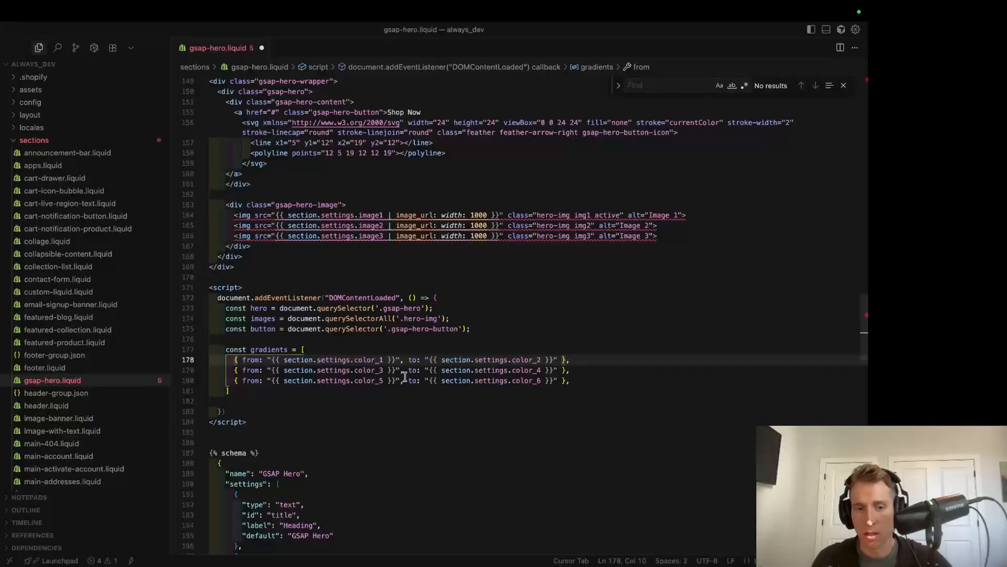
{"action": "scroll", "coordinate": [401, 380], "scroll_direction": "down", "scroll_amount": 5}
{"action": "scroll", "coordinate": [403, 379], "scroll_direction": "down", "scroll_amount": 6}
{"action": "scroll", "coordinate": [405, 378], "scroll_direction": "down", "scroll_amount": 2}
{"action": "scroll", "coordinate": [405, 376], "scroll_direction": "down", "scroll_amount": 2}
{"action": "scroll", "coordinate": [405, 376], "scroll_direction": "down", "scroll_amount": 2}
{"action": "scroll", "coordinate": [354, 347], "scroll_direction": "down", "scroll_amount": 1}
Step: Review the color_2 and color_3 schema settings, then add blank lines after the gradients array
{"action": "left_click", "coordinate": [282, 305]}
{"action": "double_click", "coordinate": [284, 306]}
{"action": "double_click", "coordinate": [286, 367]}
{"action": "scroll", "coordinate": [353, 364], "scroll_direction": "up", "scroll_amount": 10}
{"action": "scroll", "coordinate": [353, 364], "scroll_direction": "up", "scroll_amount": 10}
{"action": "scroll", "coordinate": [351, 362], "scroll_direction": "down", "scroll_amount": 5}
{"action": "scroll", "coordinate": [352, 363], "scroll_direction": "down", "scroll_amount": 5}
{"action": "scroll", "coordinate": [408, 373], "scroll_direction": "down", "scroll_amount": 5}
{"action": "scroll", "coordinate": [408, 374], "scroll_direction": "down", "scroll_amount": 5}
{"action": "scroll", "coordinate": [407, 374], "scroll_direction": "up", "scroll_amount": 3}
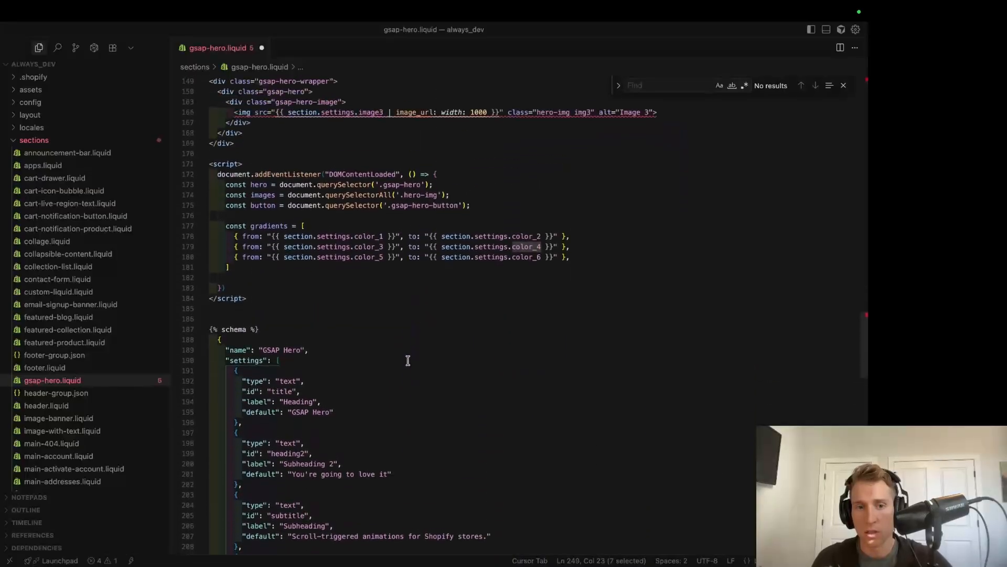
{"action": "left_click", "coordinate": [336, 270]}
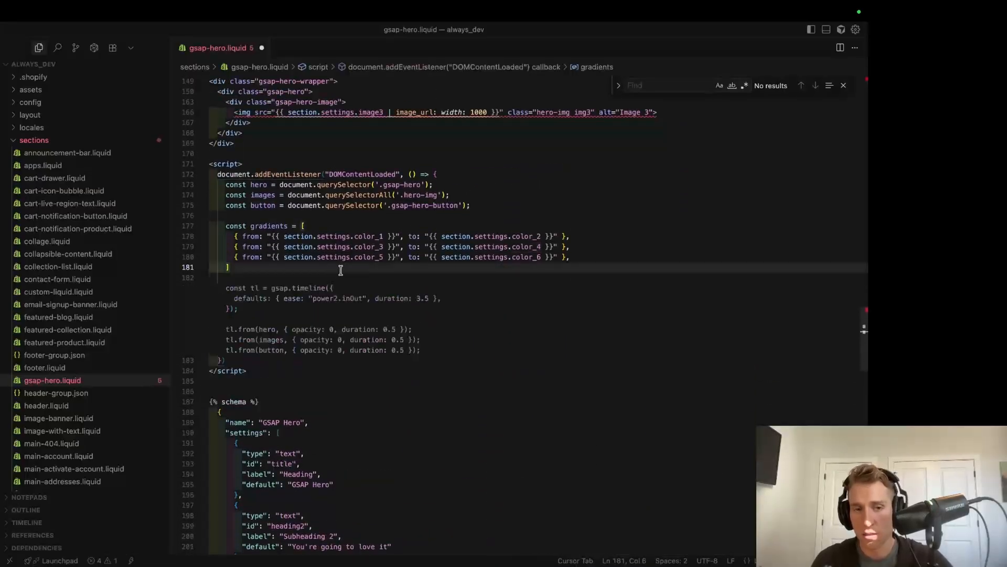
{"action": "key", "text": "Return"}
{"action": "key", "text": "Return"}
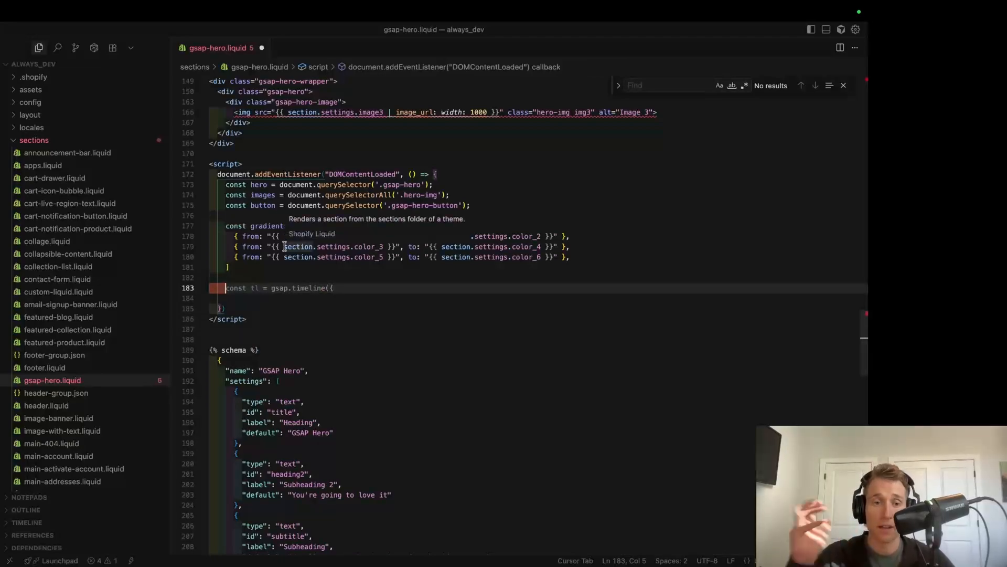
{"action": "mouse_move", "coordinate": [298, 247]}
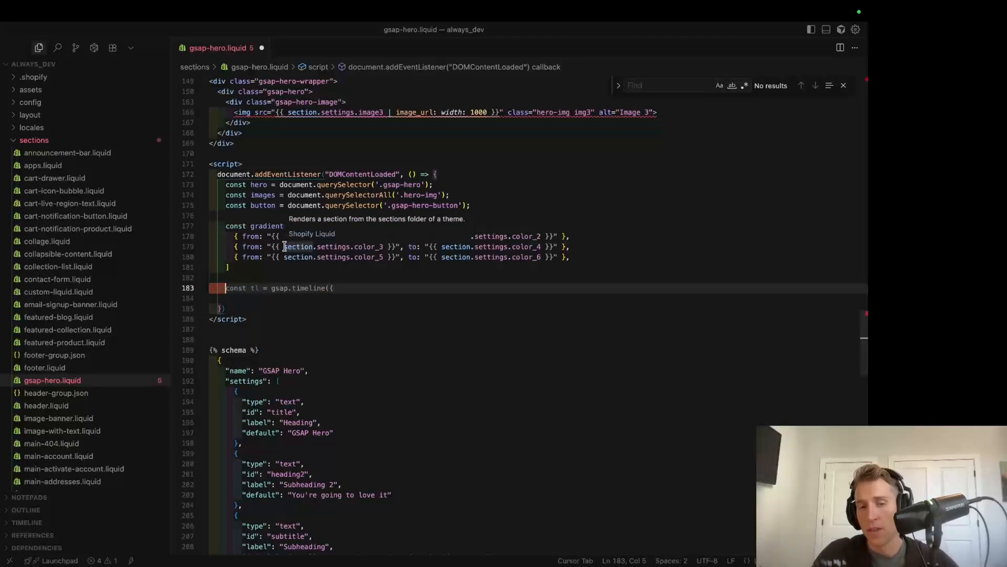
{"action": "type", "text": "const links = ["}
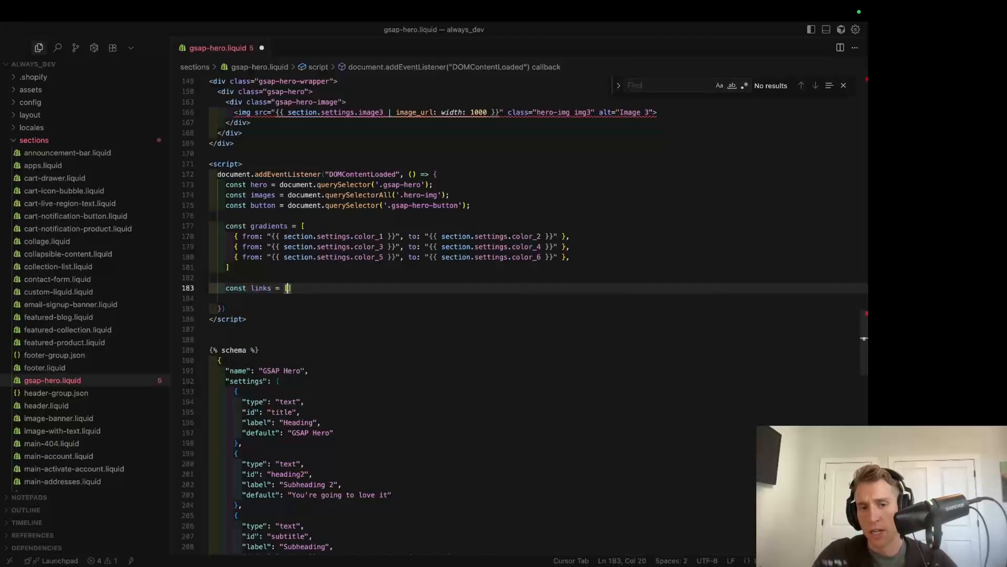
Step: Fill the links array with link_1, link_2 and link_3 settings and leave a line for setup code
{"action": "key", "text": "Return"}
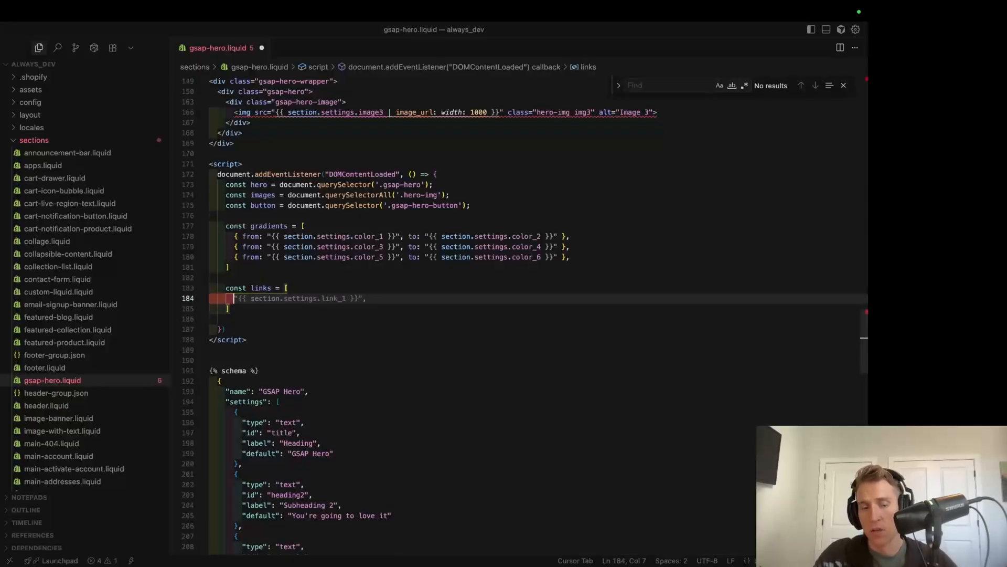
{"action": "key", "text": "Tab"}
{"action": "key", "text": "Tab"}
{"action": "key", "text": "Tab"}
{"action": "key", "text": "Escape"}
{"action": "double_click", "coordinate": [334, 297]}
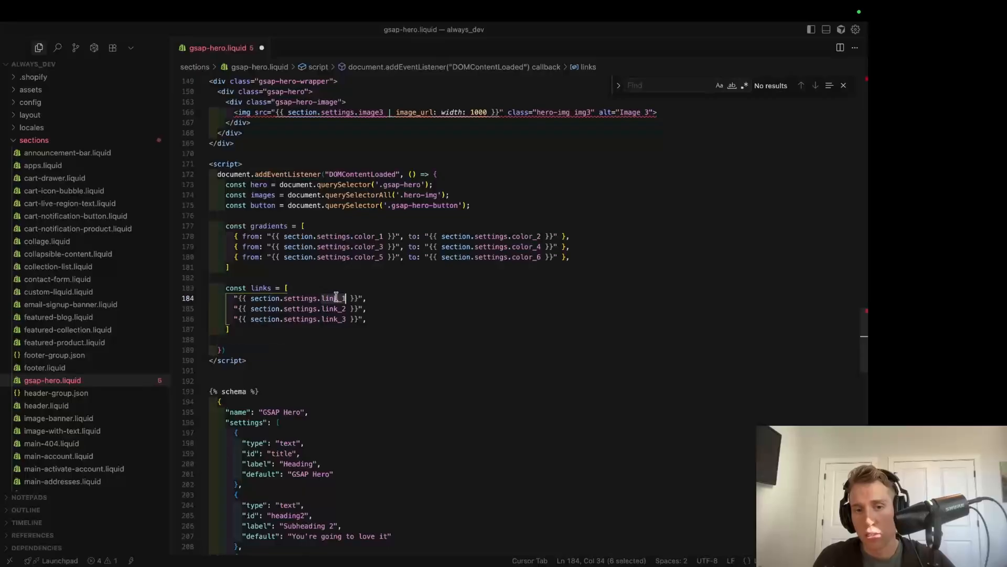
{"action": "double_click", "coordinate": [337, 319]}
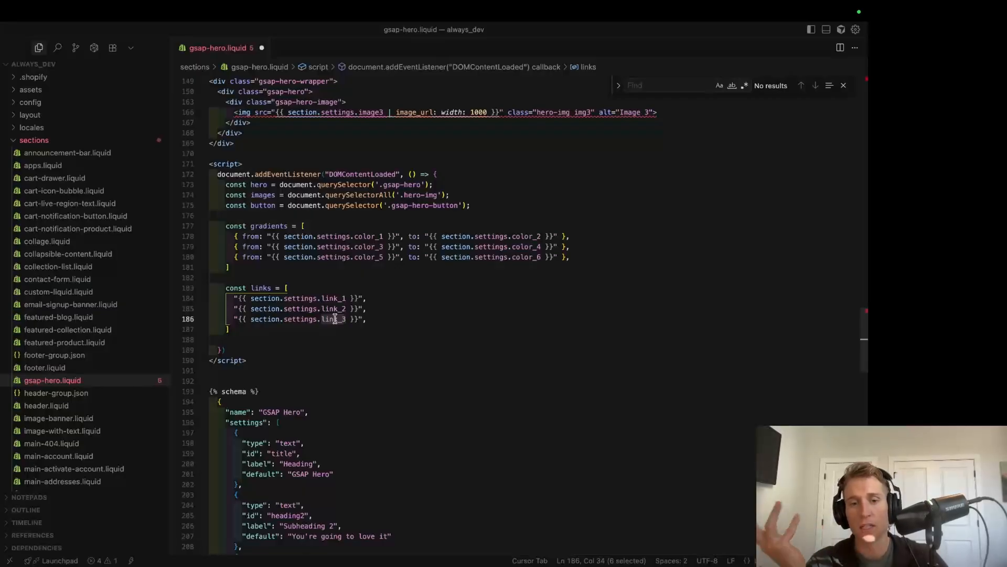
{"action": "left_click", "coordinate": [264, 340]}
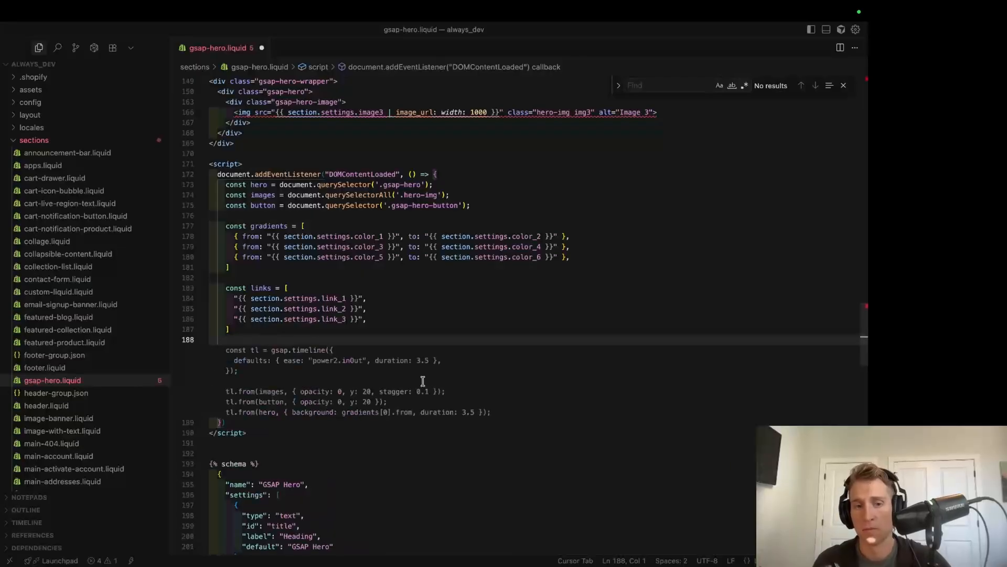
{"action": "key", "text": "Return"}
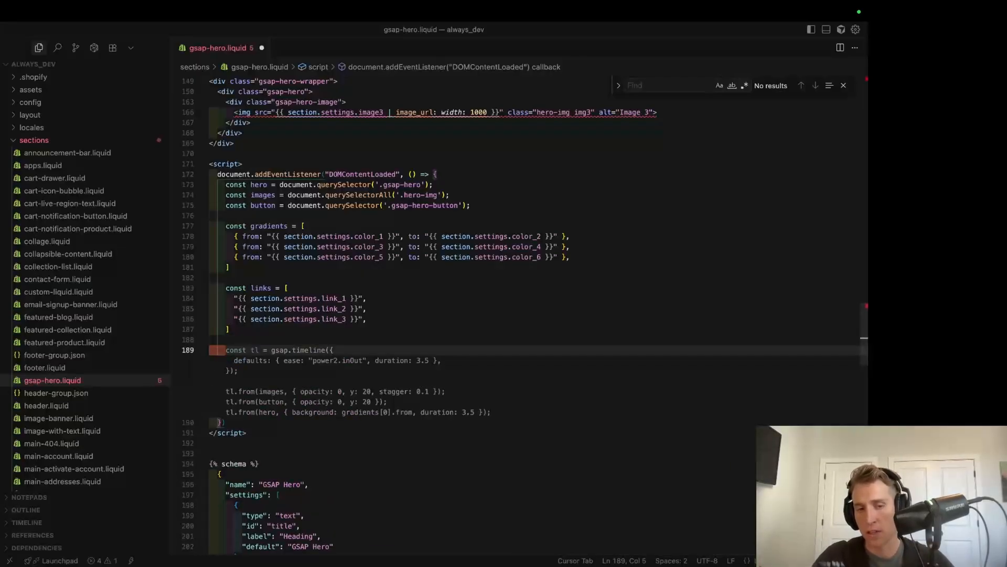
{"action": "type", "text": "gsap."}
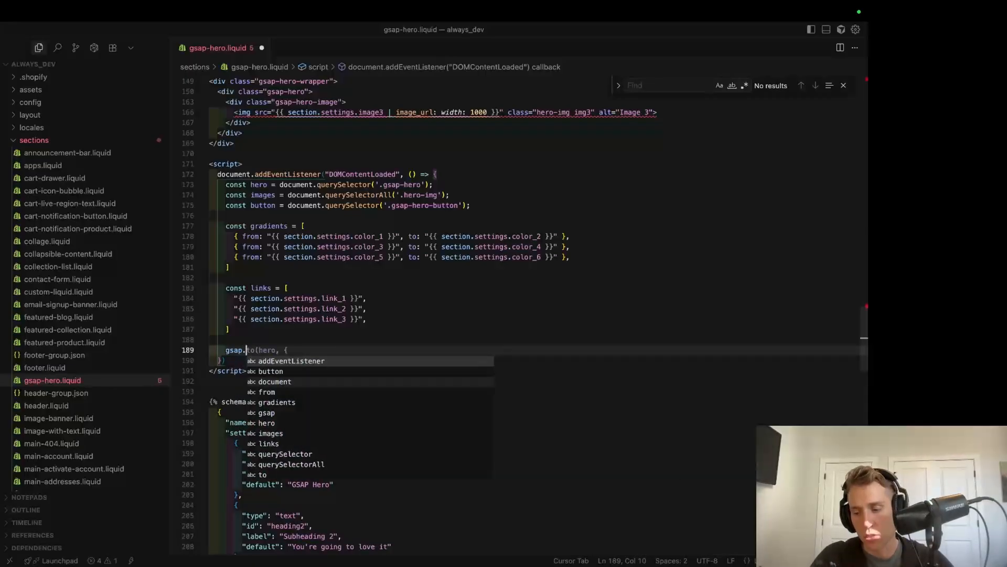
{"action": "type", "text": "set"}
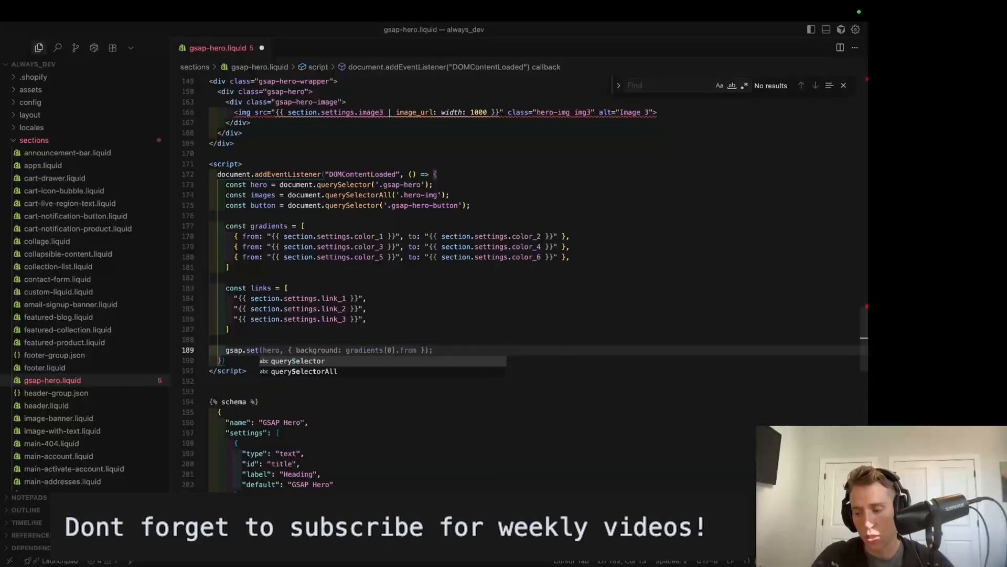
{"action": "type", "text": "(images,"}
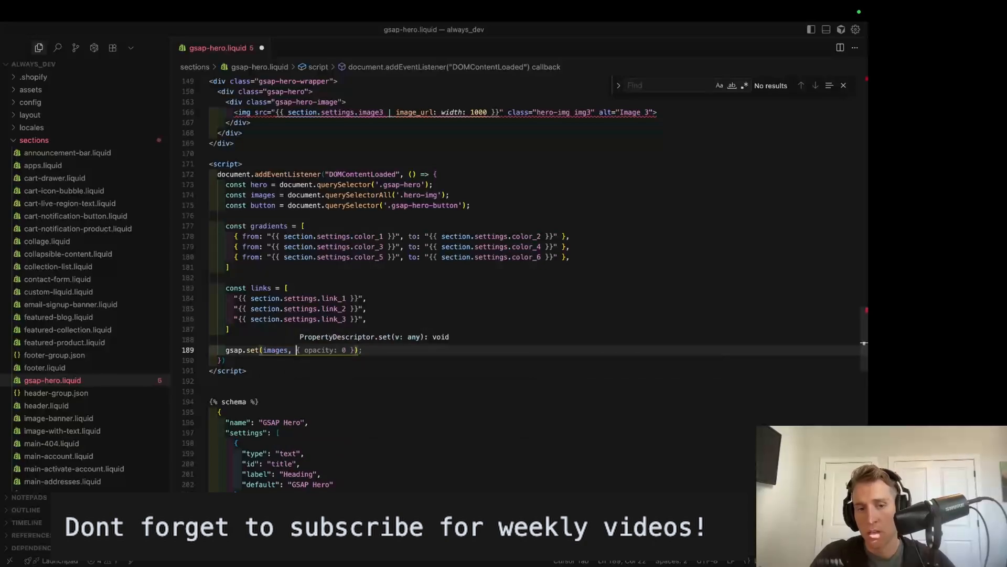
Step: Set all hero images to opacity 0 with gsap.set and start the next setup line
{"action": "key", "text": "Tab"}
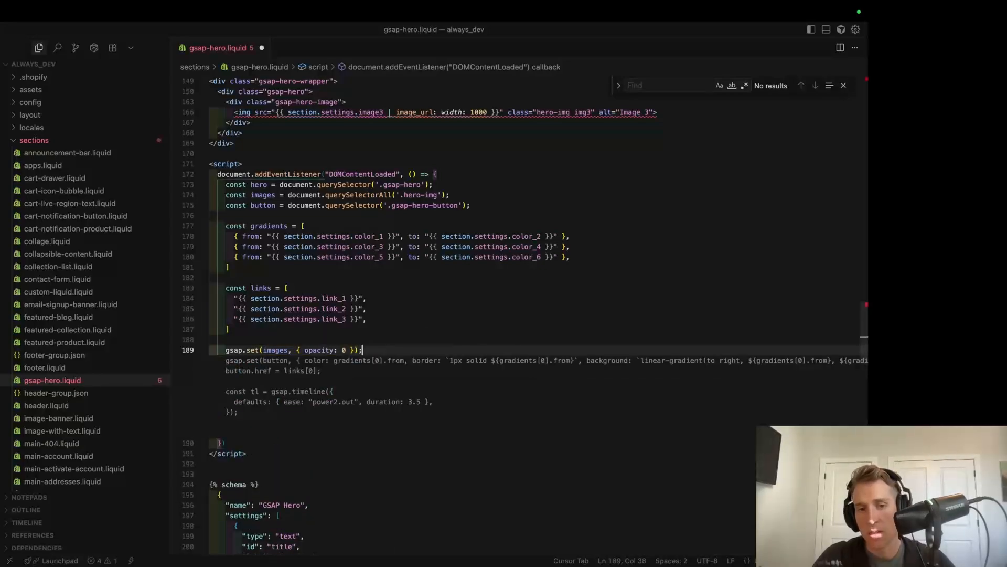
{"action": "key", "text": "Return"}
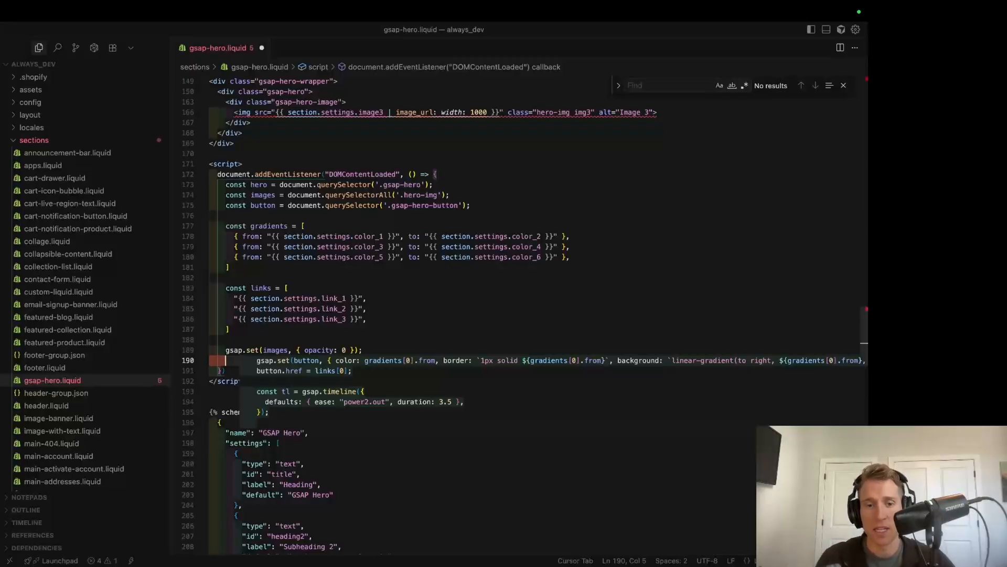
{"action": "scroll", "coordinate": [452, 269], "scroll_direction": "down", "scroll_amount": 3}
{"action": "left_click", "coordinate": [453, 268]}
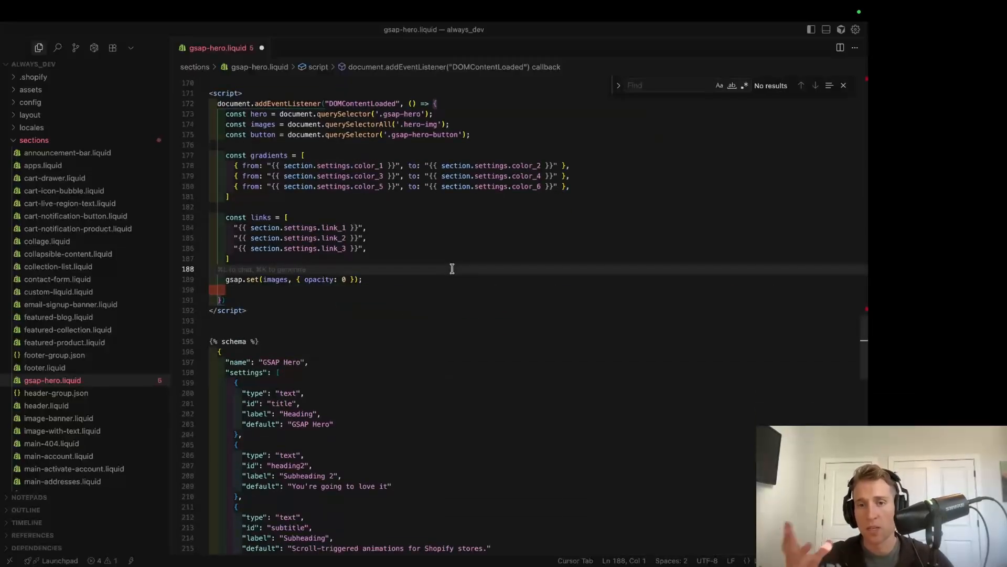
{"action": "left_click", "coordinate": [419, 282]}
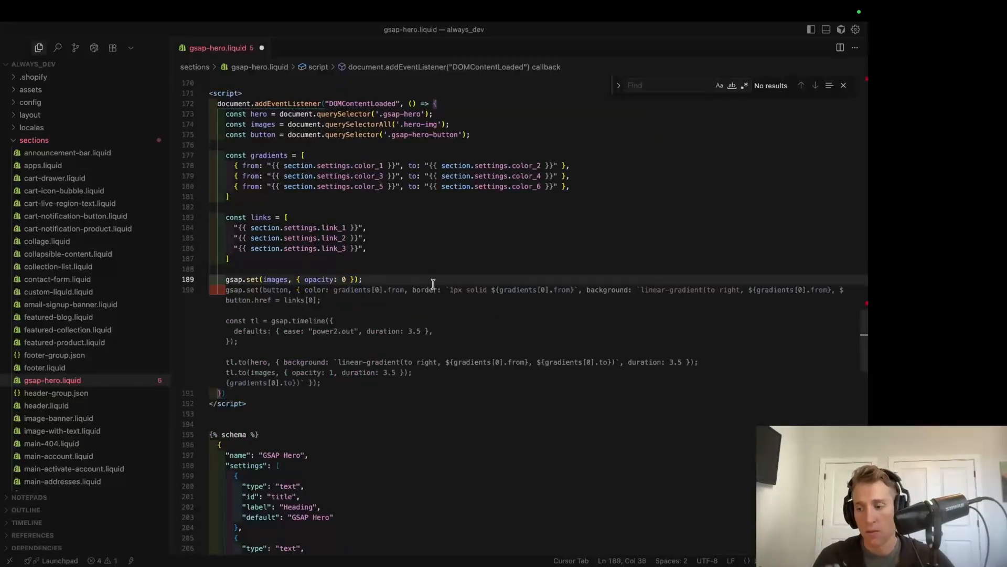
{"action": "key", "text": "Return"}
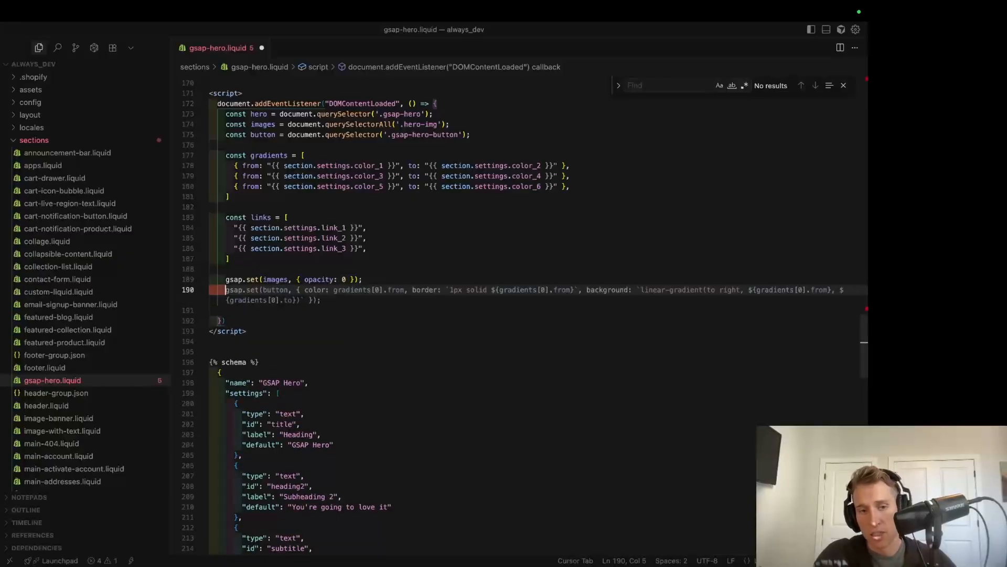
{"action": "type", "text": "gsap.set"}
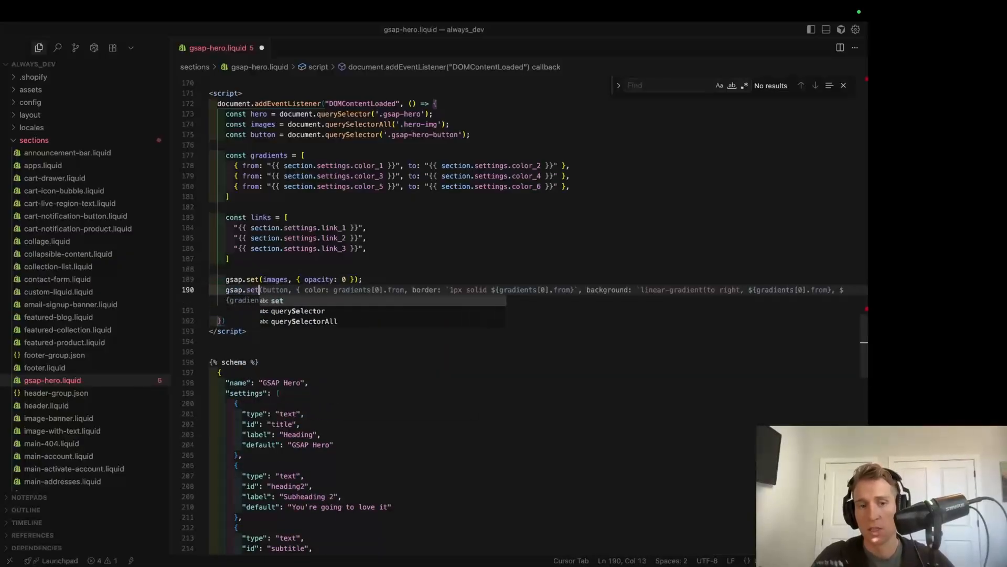
{"action": "type", "text": "(images[0], { opacity: 1 });"}
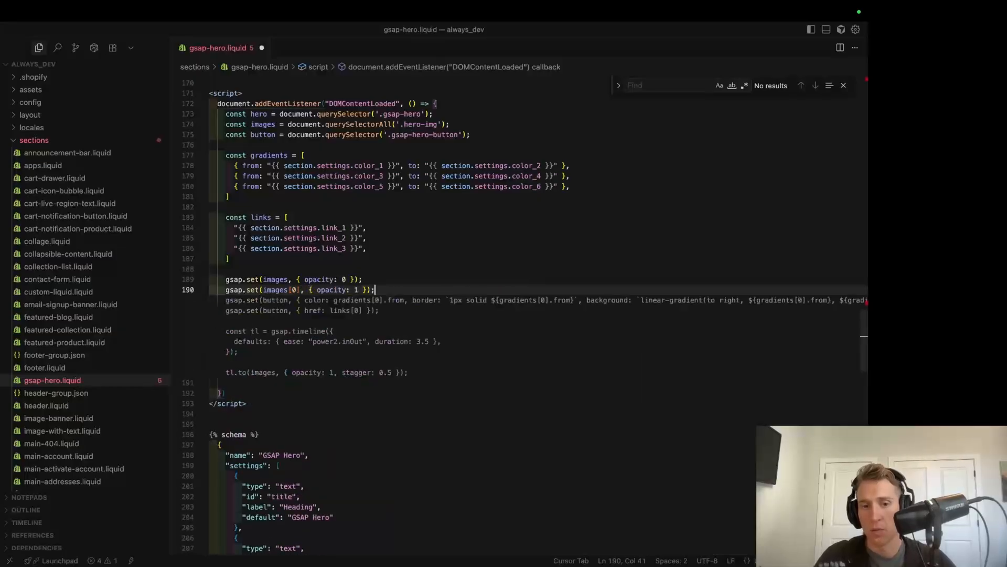
Step: On line 191 set the hero background to a linear-gradient from color_1 to color_2 via gsap.set
{"action": "key", "text": "Return"}
{"action": "key", "text": "Escape"}
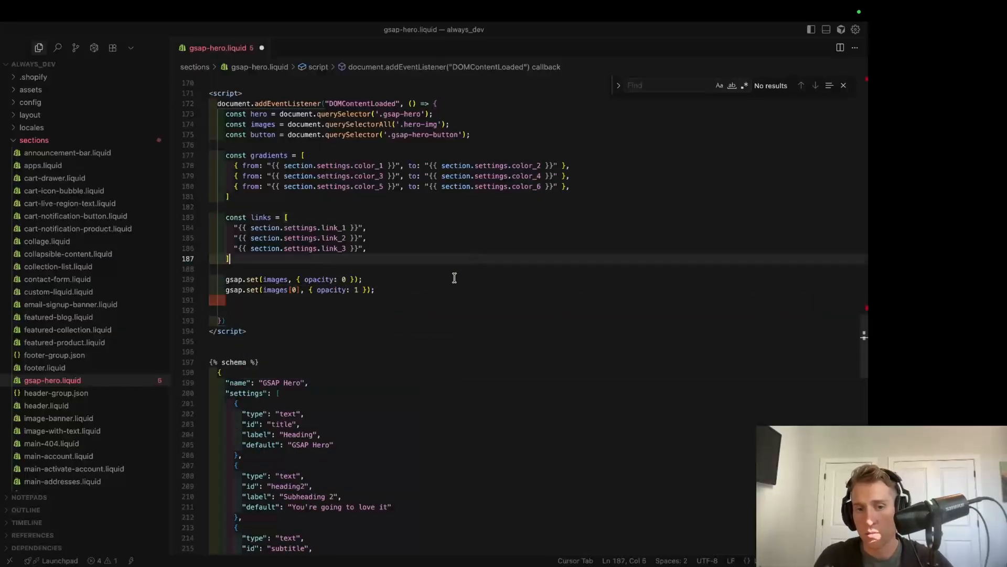
{"action": "key", "text": "Up"}
{"action": "key", "text": "Up"}
{"action": "key", "text": "Up"}
{"action": "scroll", "coordinate": [405, 312], "scroll_direction": "down", "scroll_amount": 1}
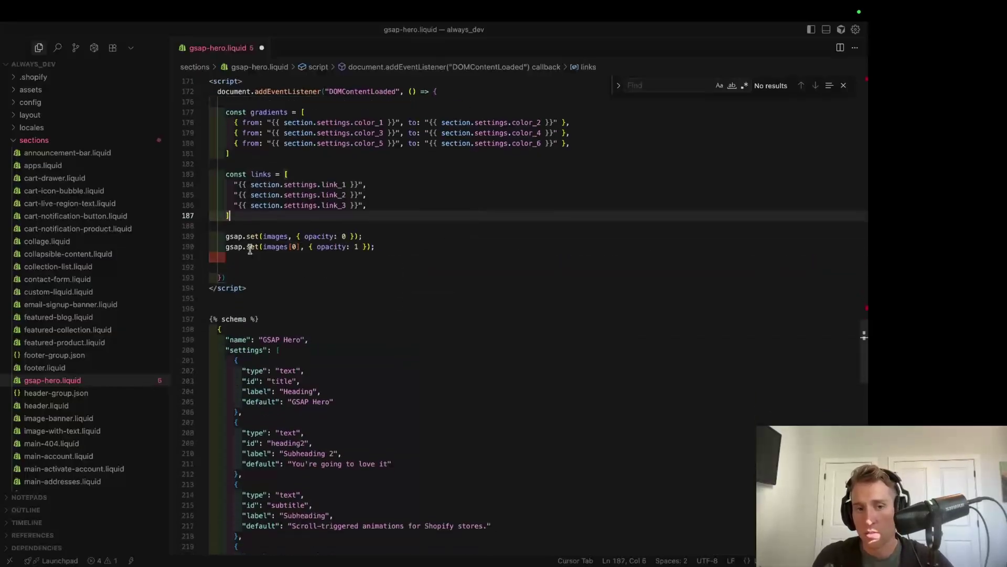
{"action": "left_click", "coordinate": [307, 263]}
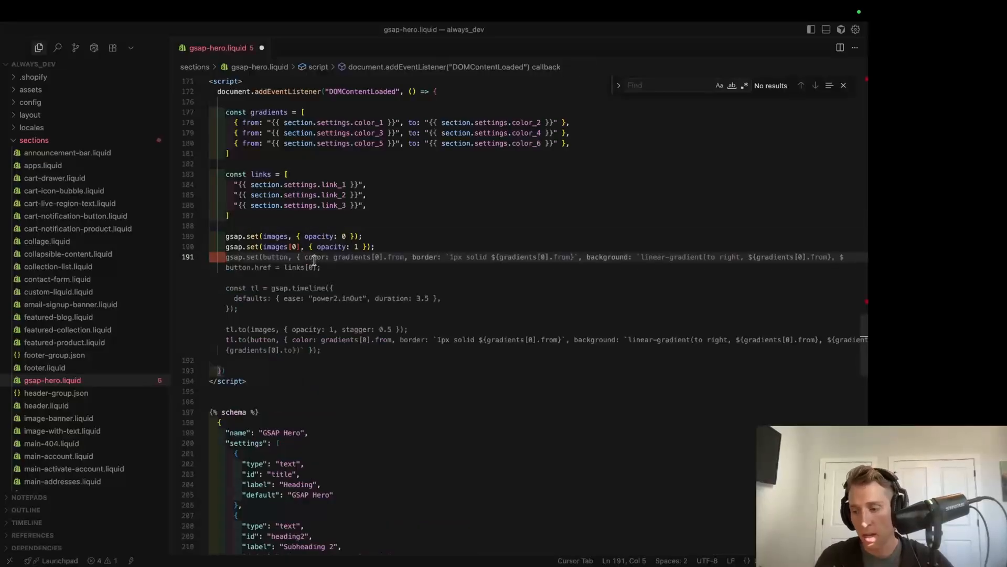
{"action": "type", "text": "gs"}
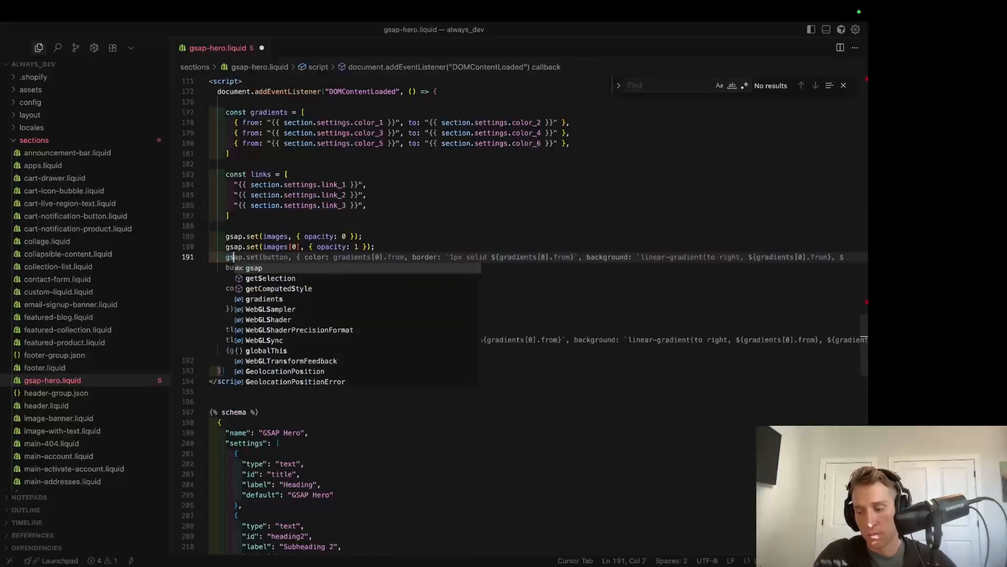
{"action": "type", "text": "ap.set("}
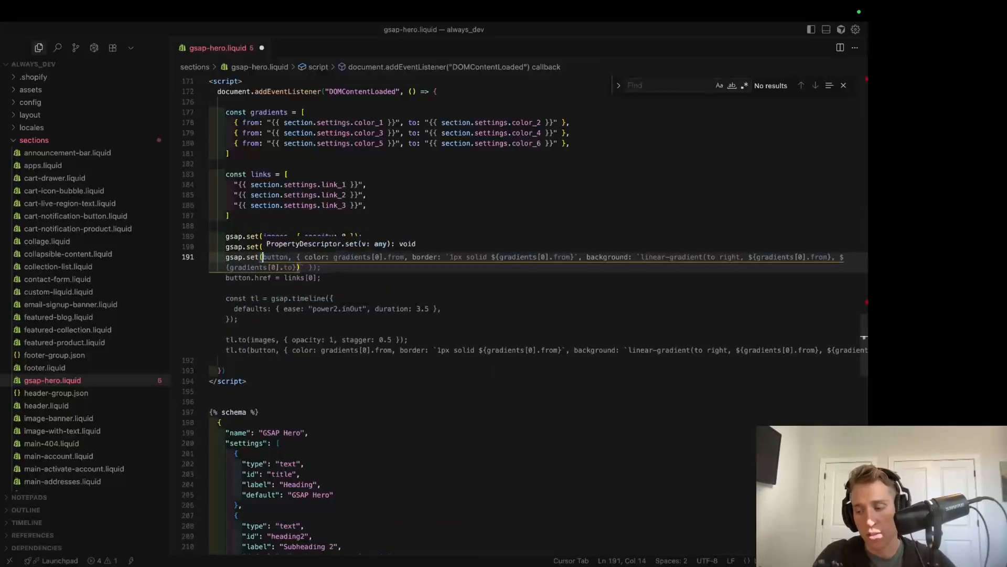
{"action": "type", "text": "hero"}
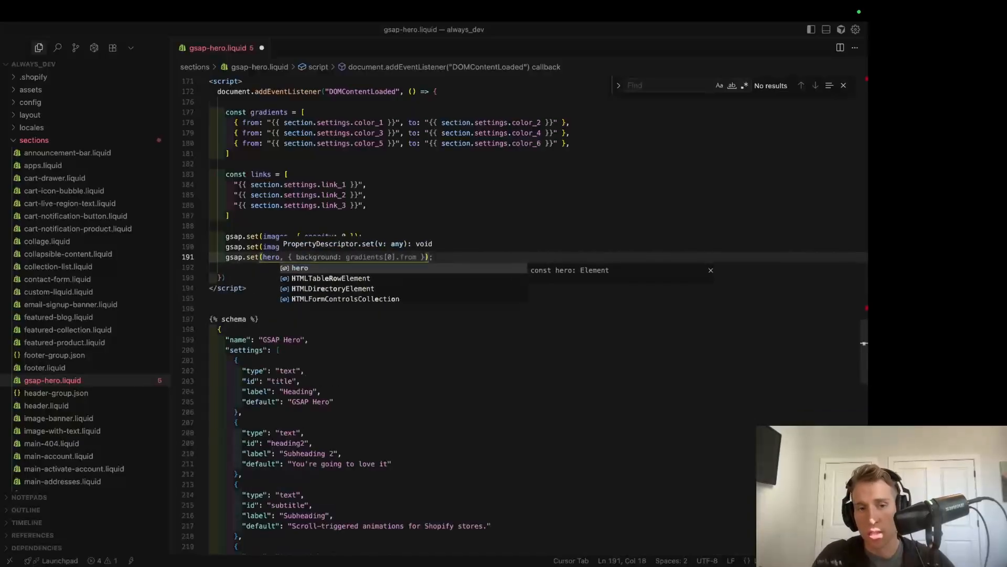
{"action": "type", "text": ","}
{"action": "double_click", "coordinate": [274, 257]}
{"action": "scroll", "coordinate": [274, 258], "scroll_direction": "up", "scroll_amount": 2}
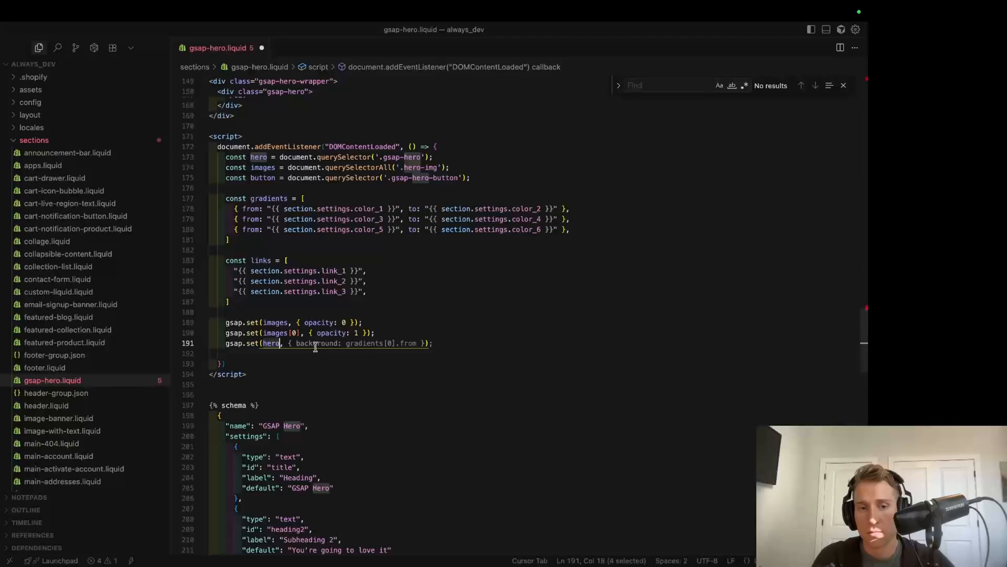
{"action": "scroll", "coordinate": [311, 351], "scroll_direction": "down", "scroll_amount": 2}
{"action": "left_click", "coordinate": [282, 299]}
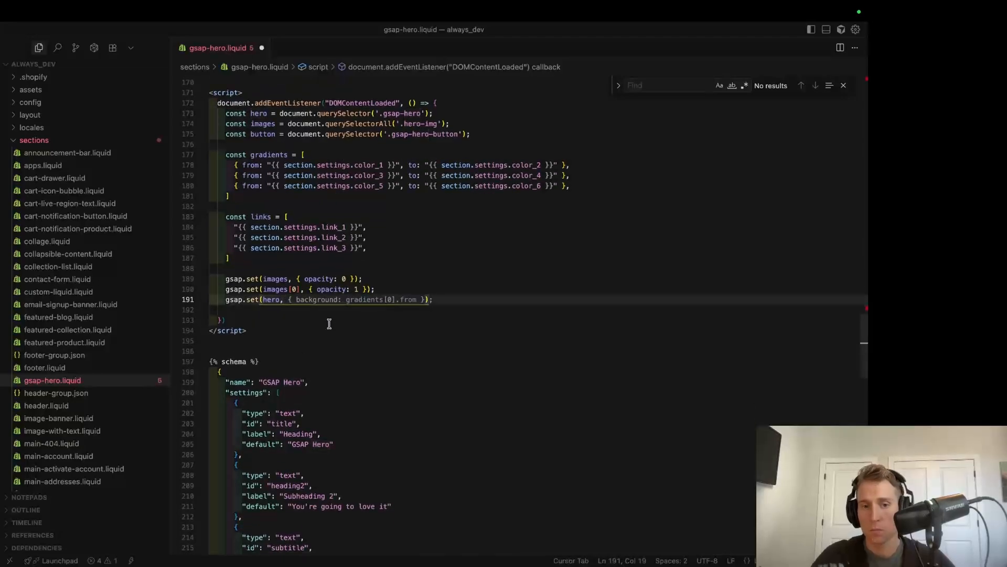
{"action": "type", "text": " { background"}
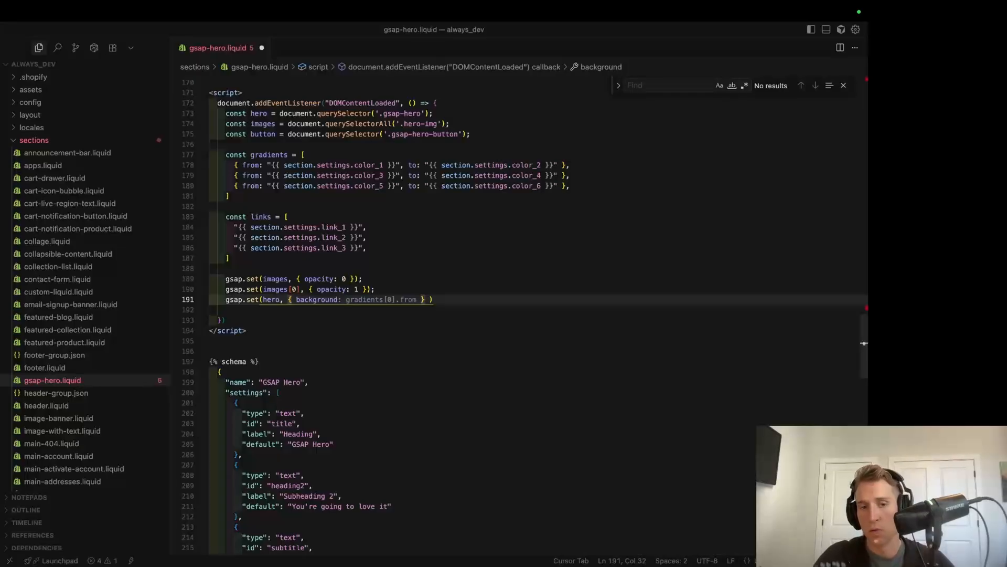
{"action": "type", "text": "`line"}
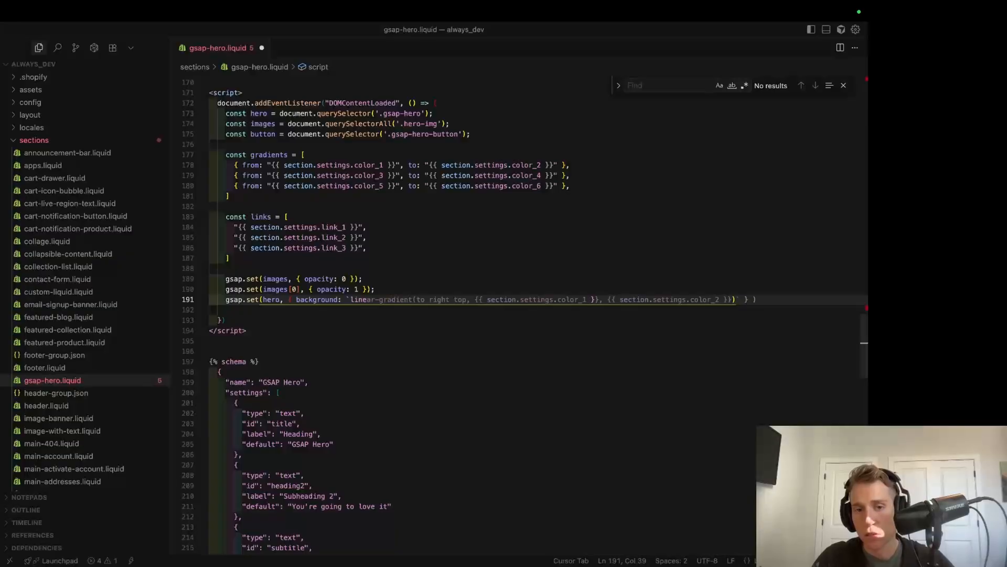
{"action": "key", "text": "Tab"}
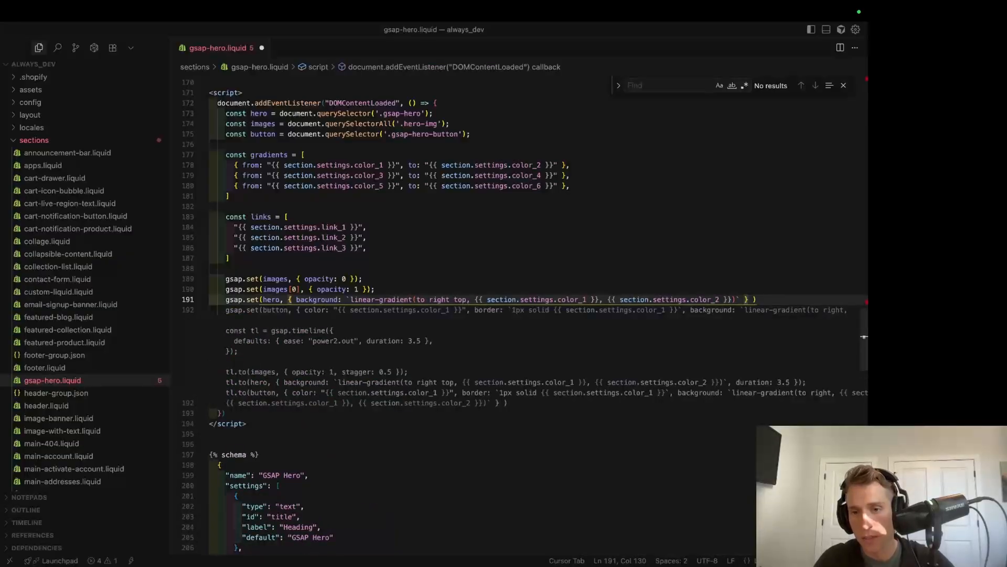
{"action": "key", "text": "Escape"}
{"action": "left_click", "coordinate": [229, 258]}
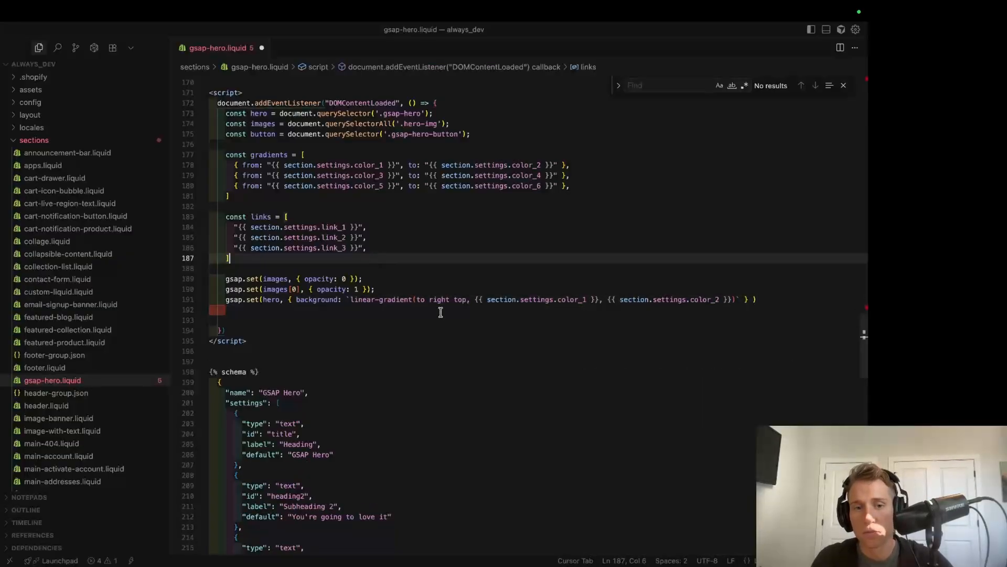
{"action": "scroll", "coordinate": [463, 326], "scroll_direction": "down", "scroll_amount": 1}
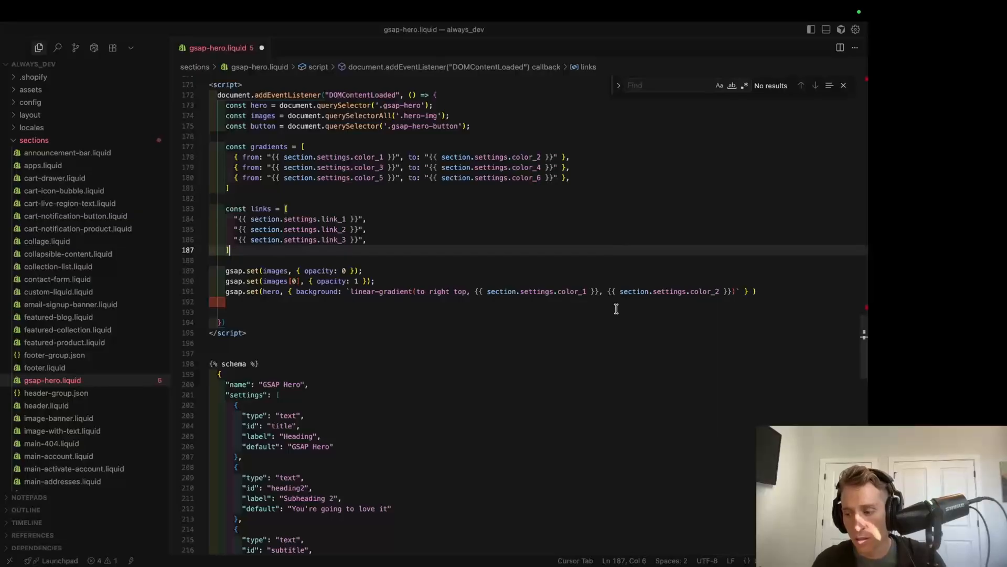
Step: Replace the color_1 and color_2 references with ${gradients[0].from} and ${gradients[0].to}
{"action": "left_click", "coordinate": [548, 290]}
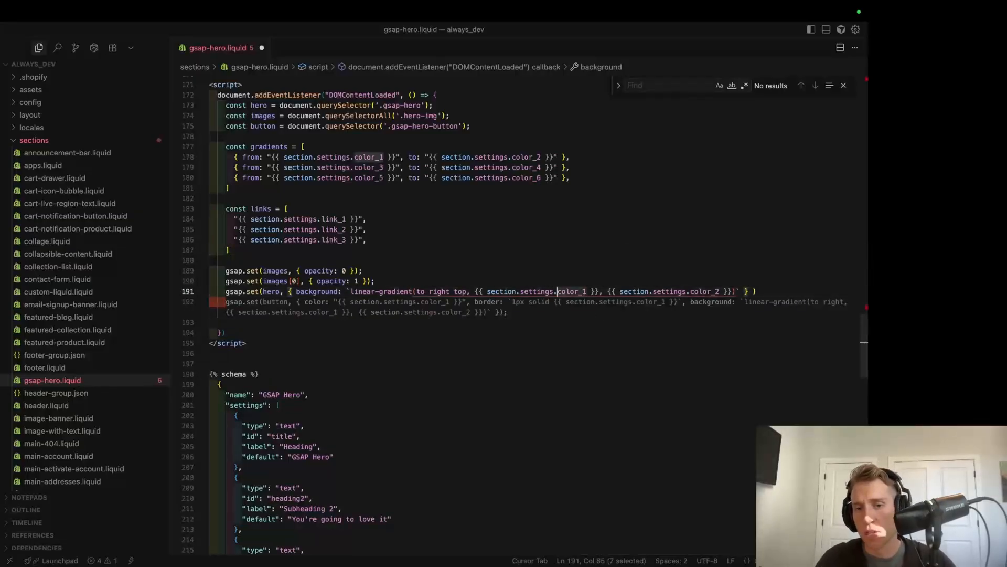
{"action": "key", "text": "ctrl+shift+Left"}
{"action": "key", "text": "ctrl+shift+Left"}
{"action": "key", "text": "ctrl+shift+Left"}
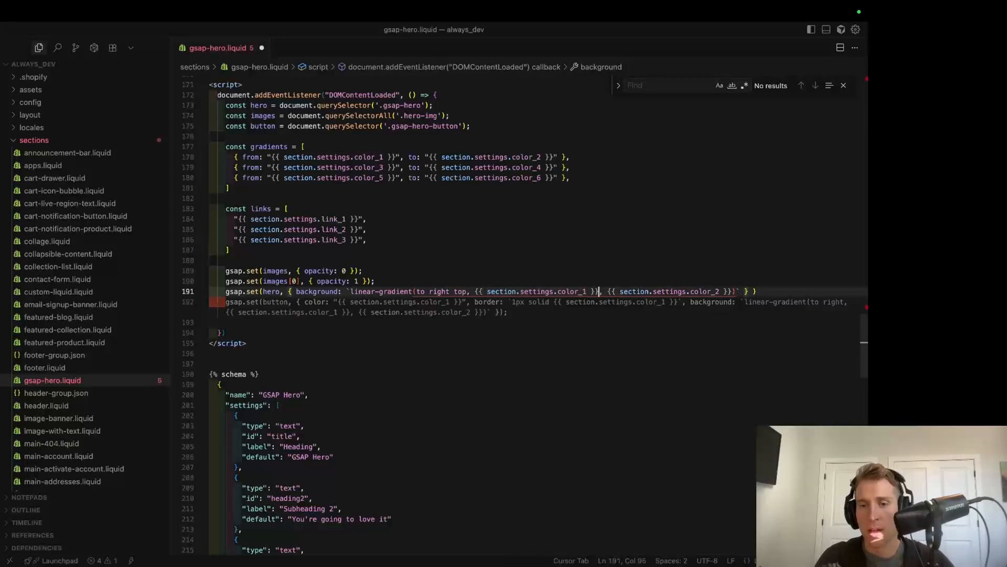
{"action": "key", "text": "shift+Right"}
{"action": "key", "text": "shift+Right"}
{"action": "key", "text": "shift+Right"}
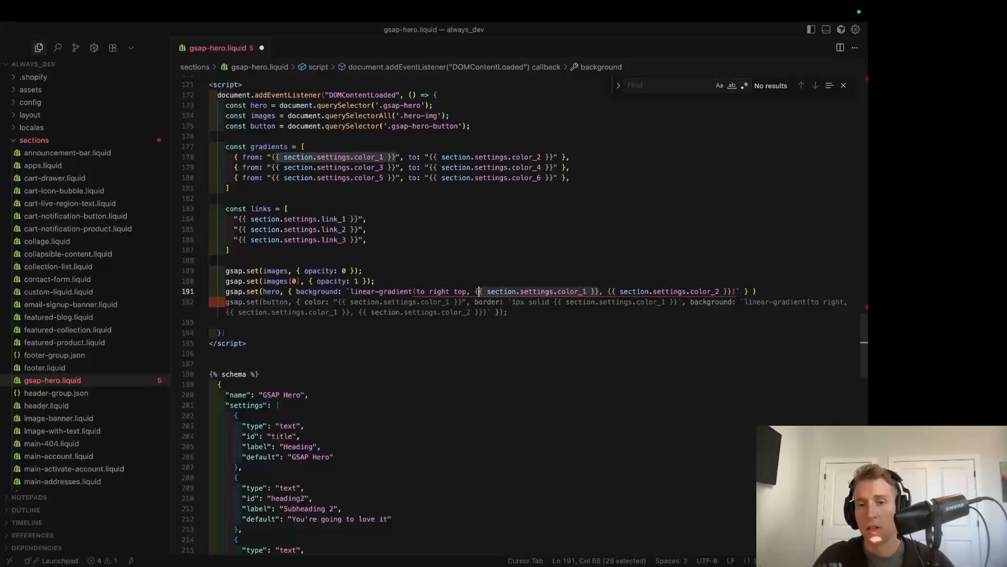
{"action": "type", "text": "$"}
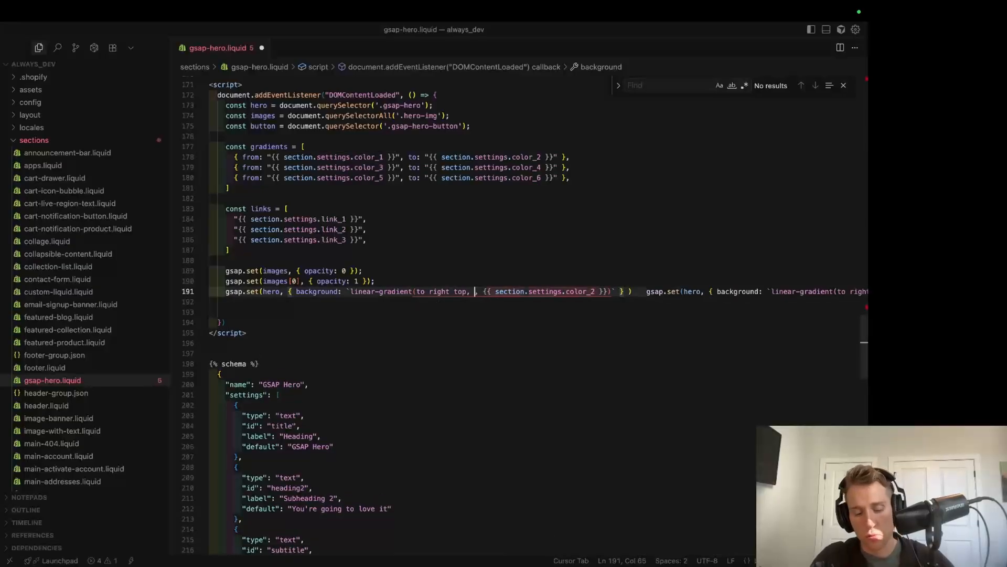
{"action": "type", "text": "{"}
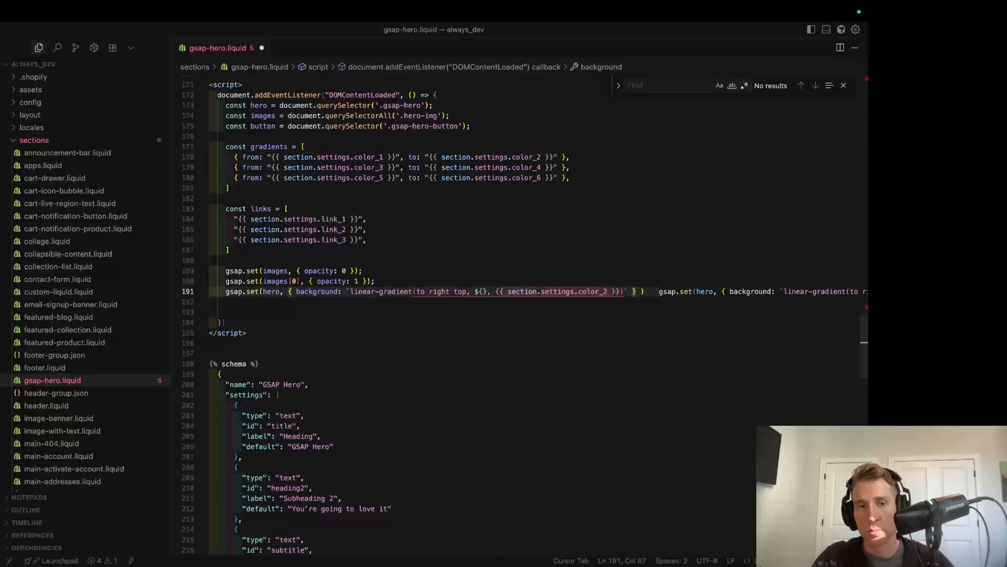
{"action": "type", "text": "gradients[0"}
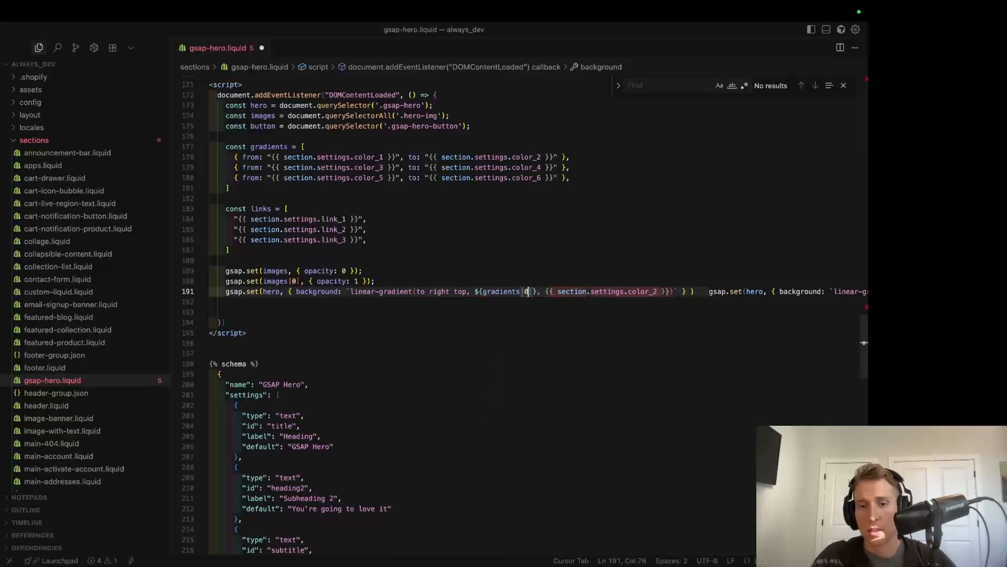
{"action": "type", "text": "].from"}
{"action": "key", "text": "Right"}
{"action": "key", "text": "Right"}
{"action": "key", "text": "Right"}
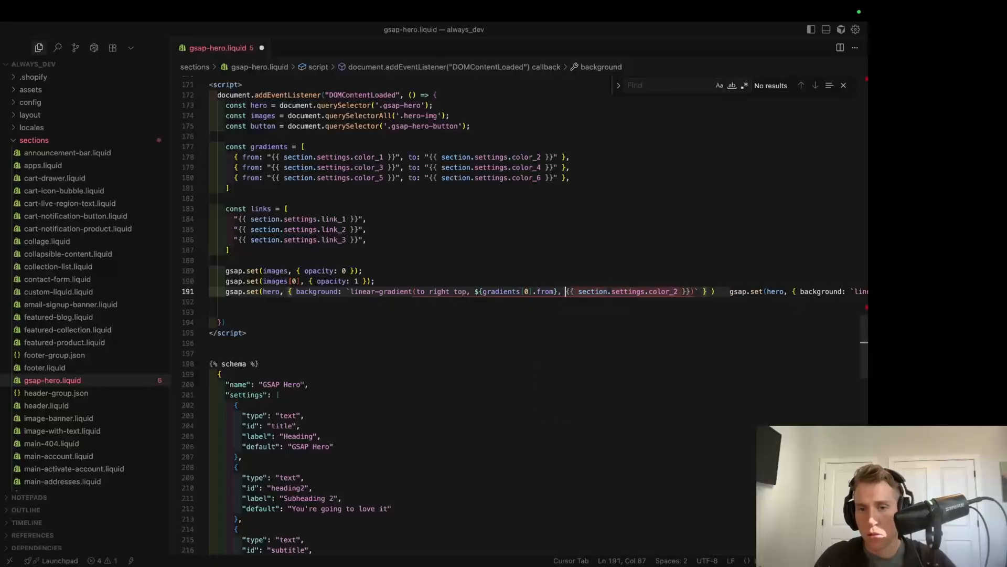
{"action": "key", "text": "BackSpace"}
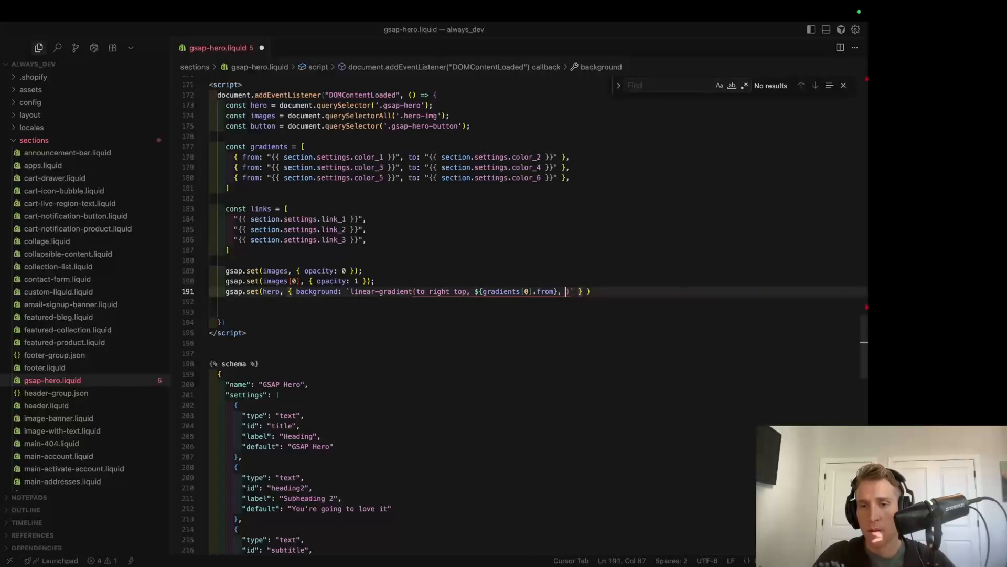
{"action": "type", "text": "${"}
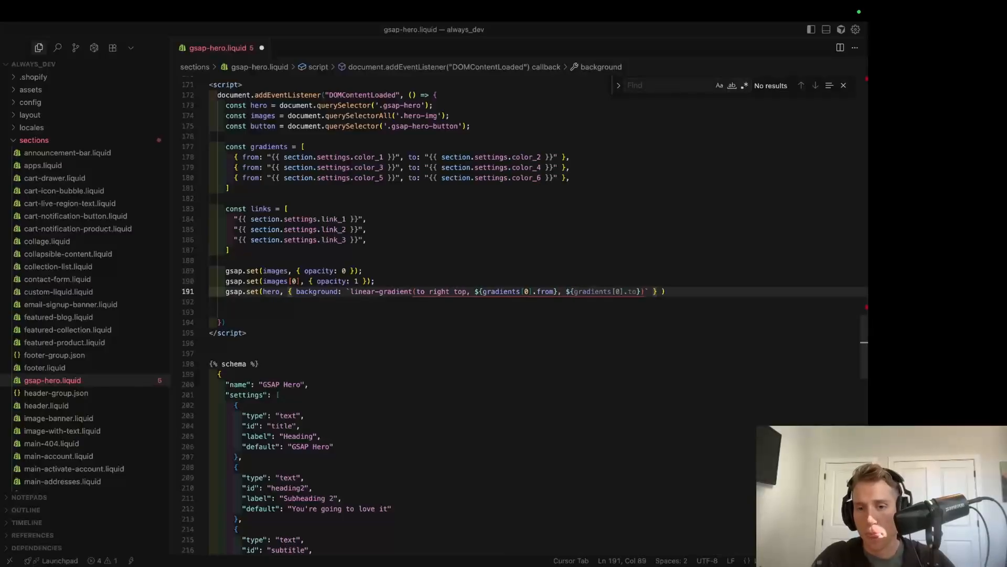
{"action": "key", "text": "Tab"}
{"action": "key", "text": "Return"}
{"action": "key", "text": "Escape"}
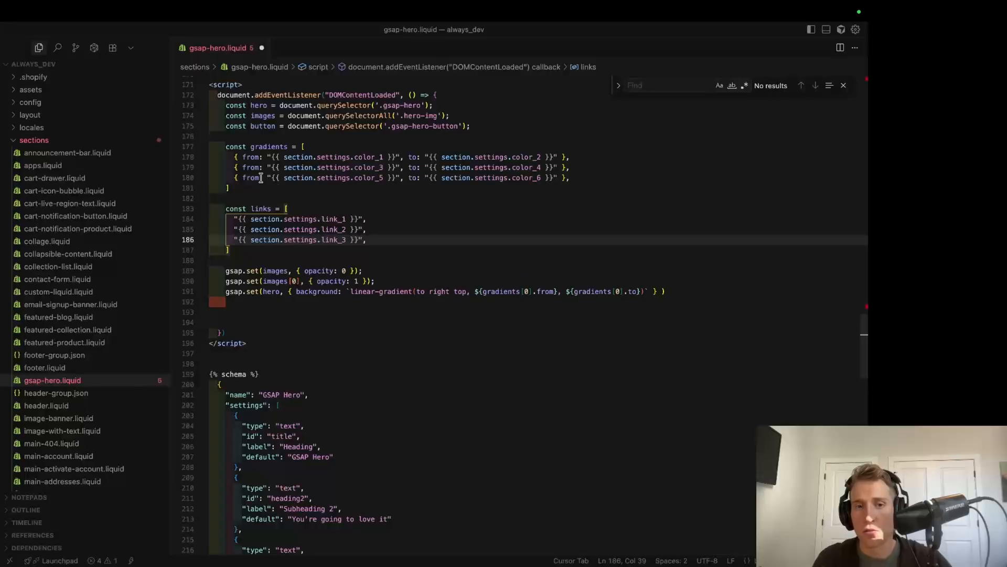
Step: Check the first gradient entry on line 178, then accept the suggested button styling line on 192
{"action": "left_click_drag", "start_coordinate": [235, 156], "coordinate": [565, 157]}
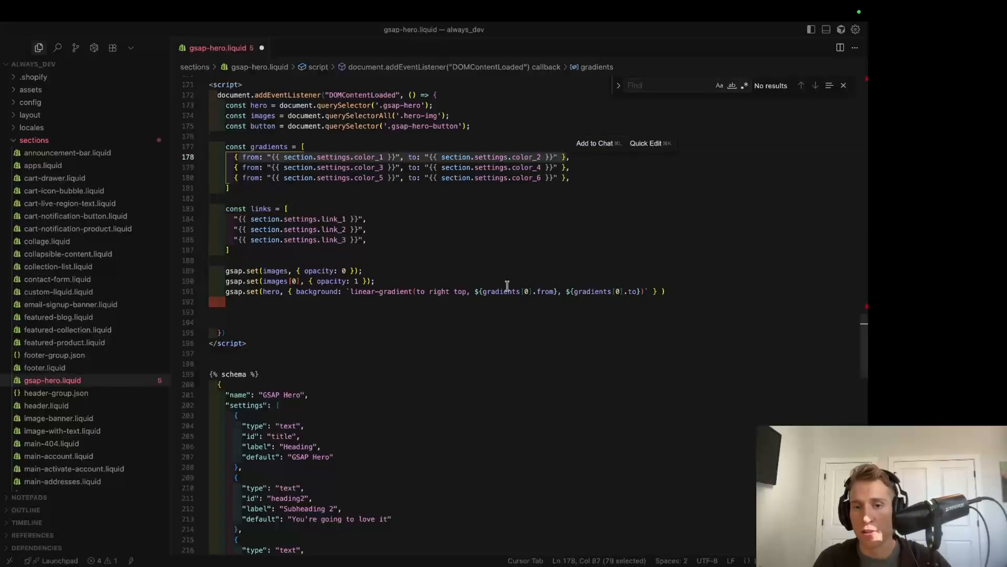
{"action": "left_click", "coordinate": [679, 291]}
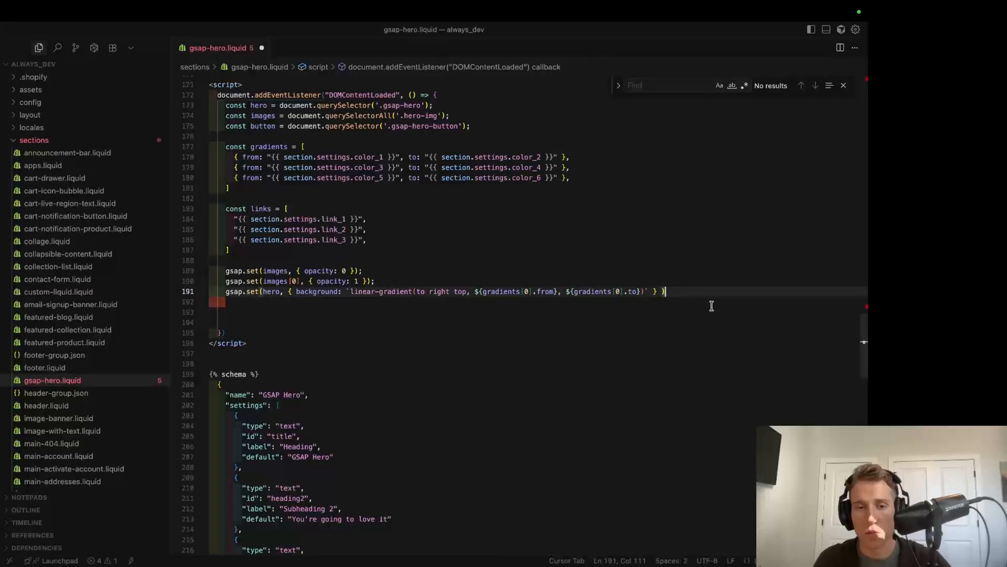
{"action": "key", "text": "Return"}
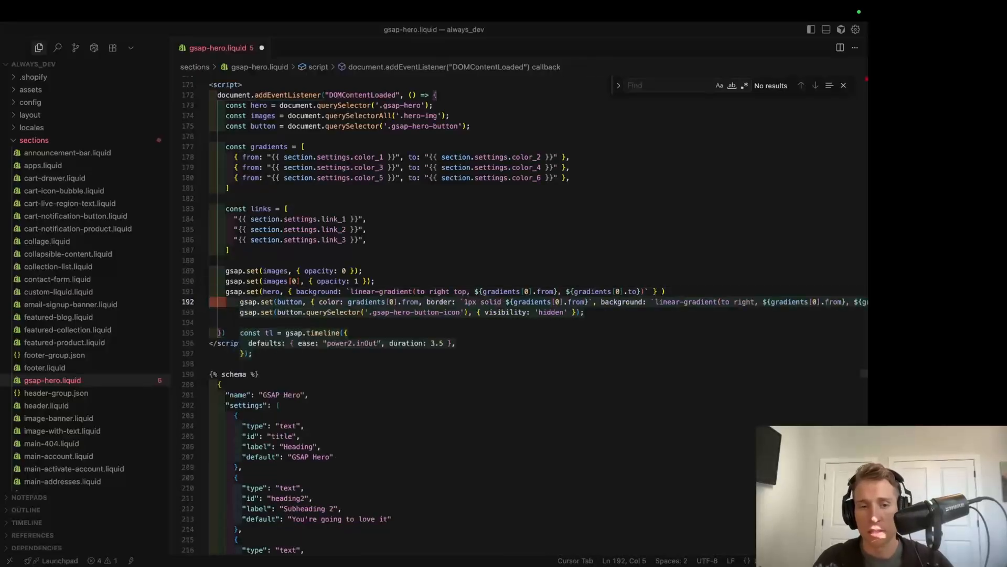
{"action": "key", "text": "Tab"}
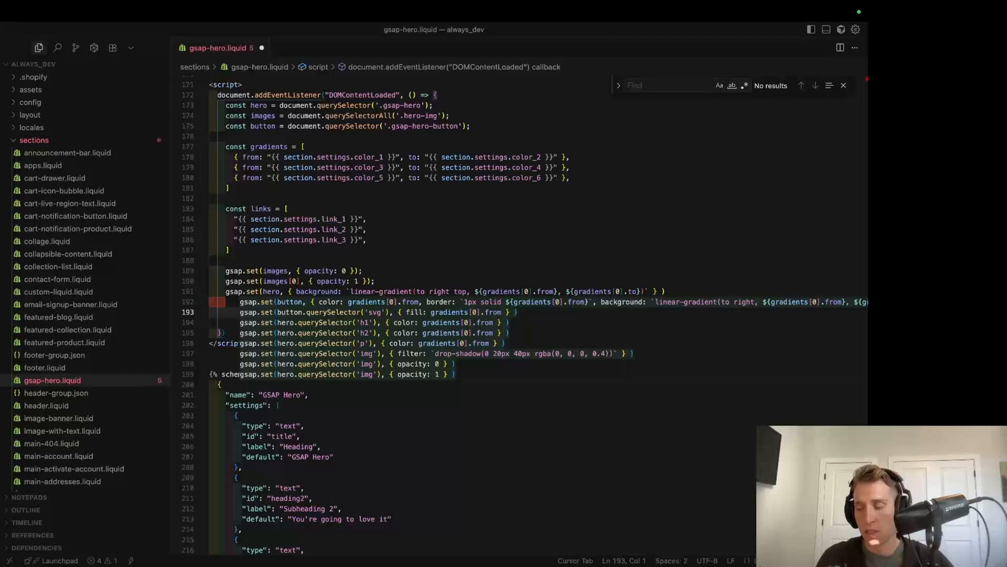
Step: Undo the button styling and set button.href = links[0], checking the first link setting
{"action": "key", "text": "ctrl+z"}
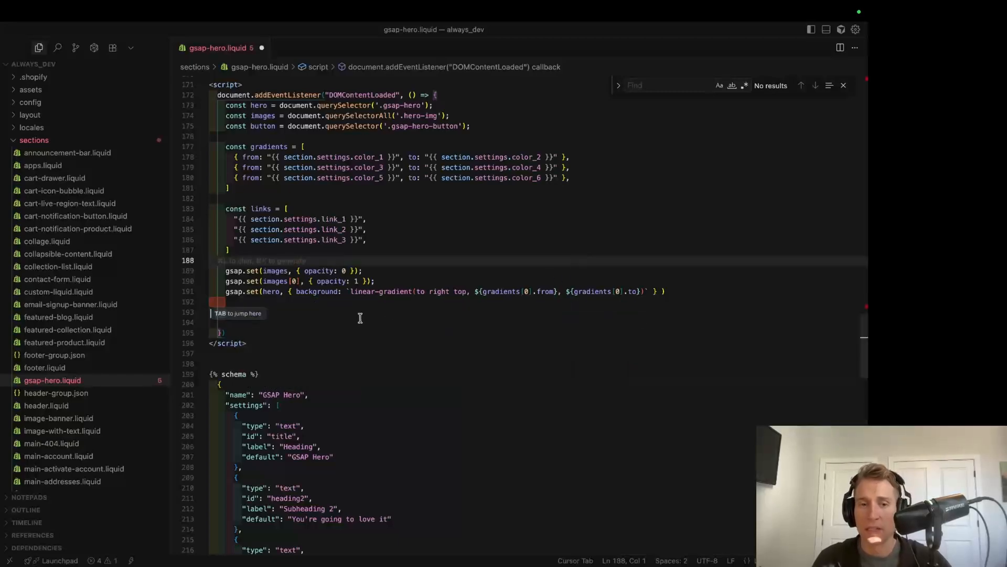
{"action": "key", "text": "Tab"}
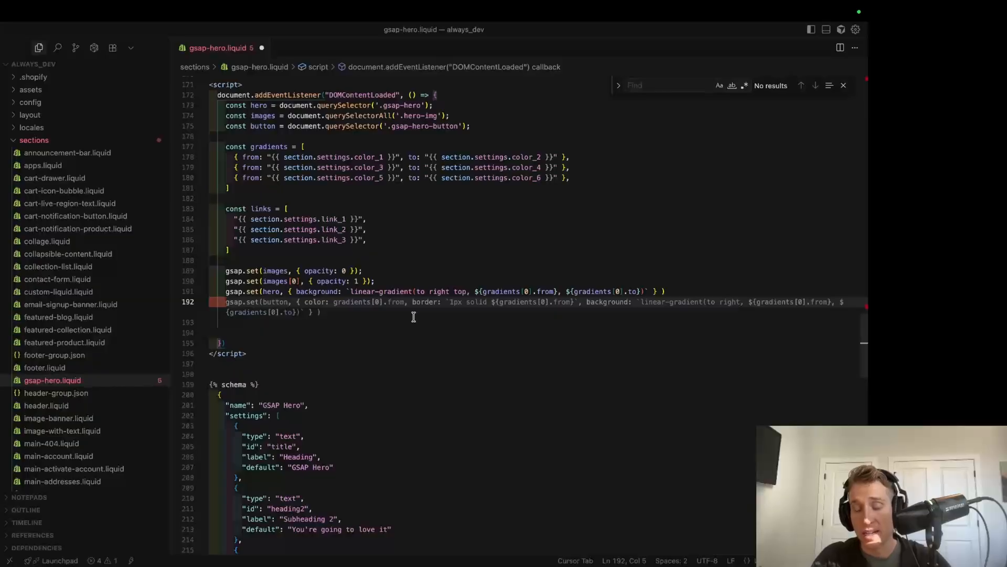
{"action": "type", "text": "button.href = links[0];"}
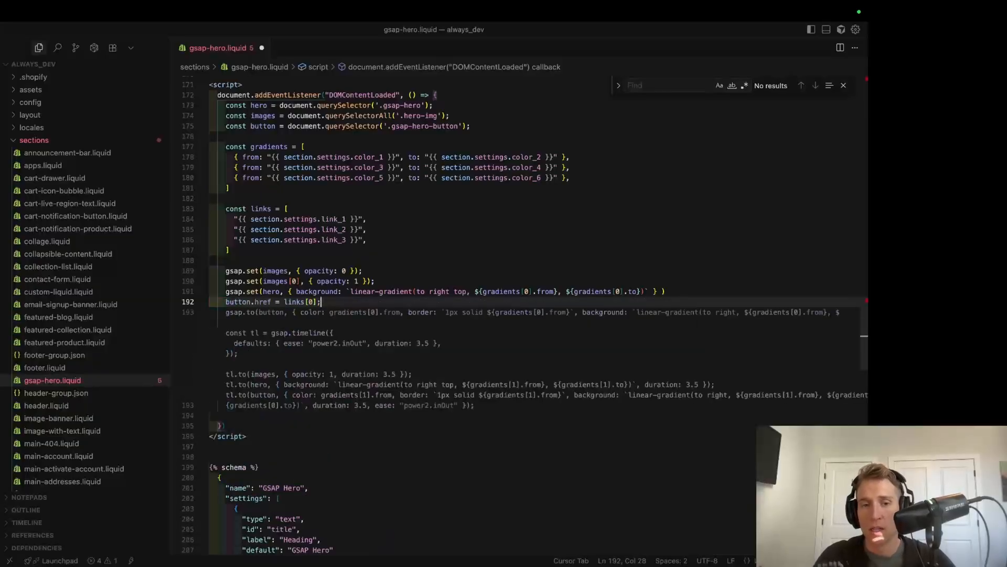
{"action": "double_click", "coordinate": [293, 302]}
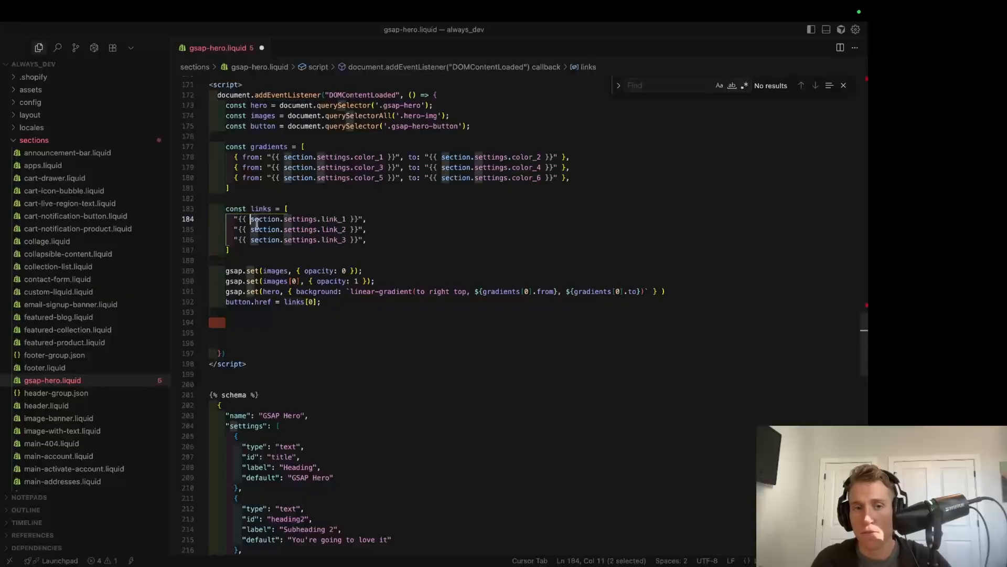
{"action": "left_click", "coordinate": [315, 218]}
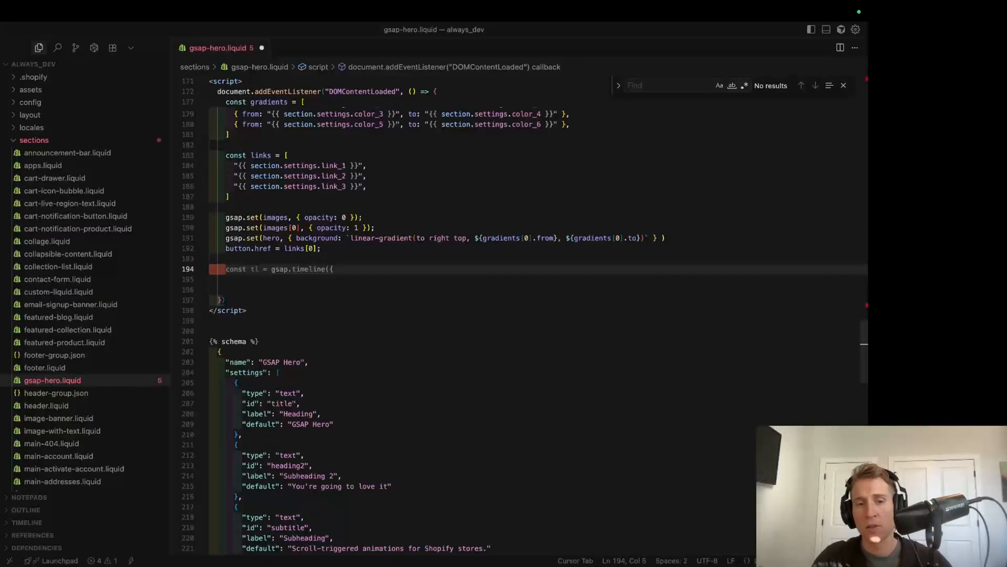
{"action": "type", "text": "const tl = gsap.timeline("}
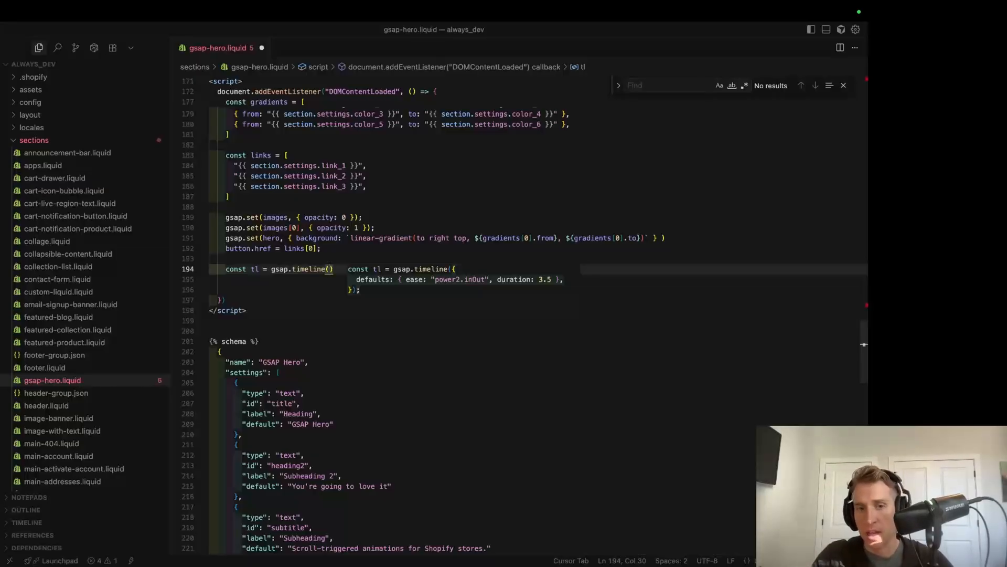
{"action": "type", "text": "{ repeat: 1,"}
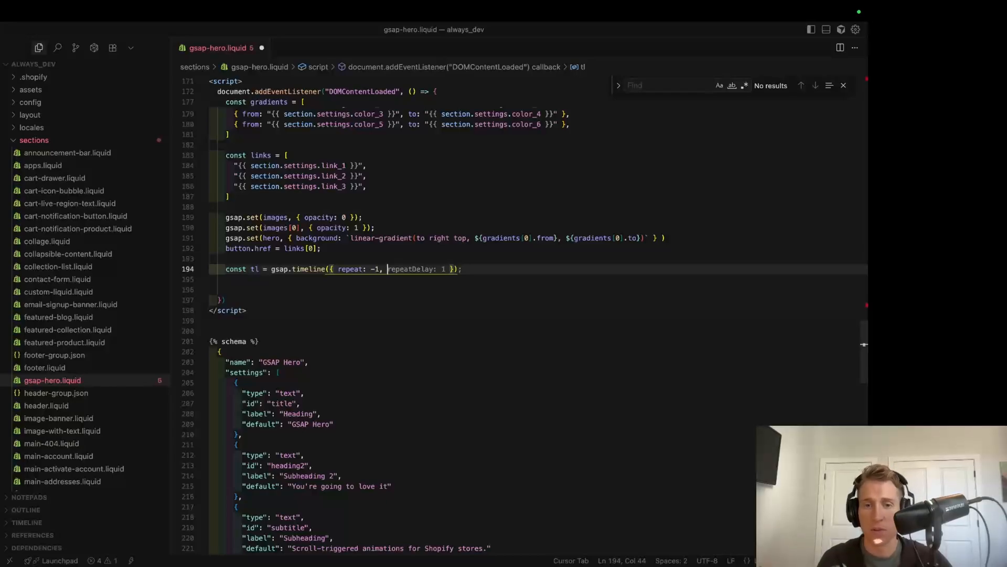
Step: Set the timeline options to repeat: -1, repeatDelay: 0, defaults ease "power2.inOut"
{"action": "key", "text": "Tab"}
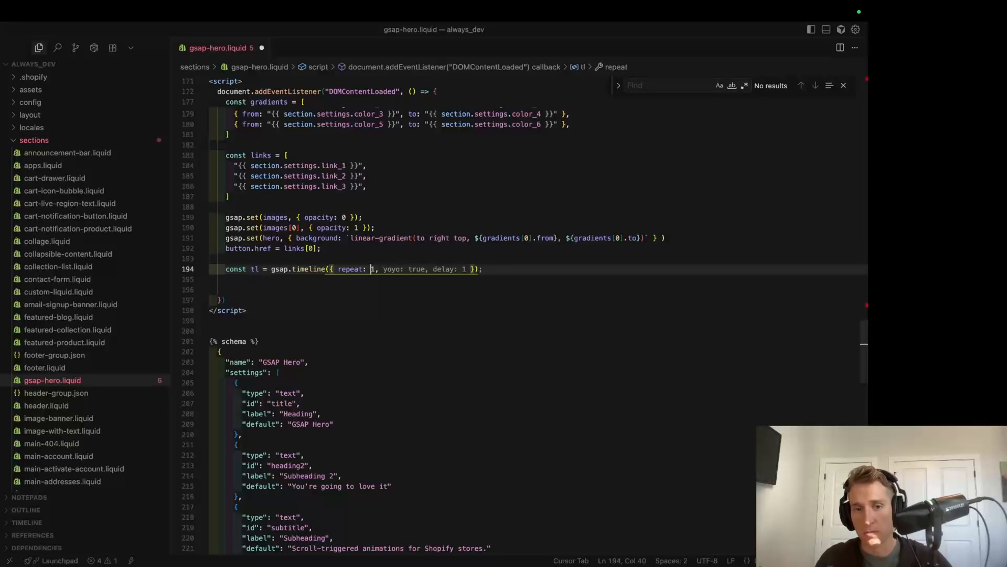
{"action": "key", "text": "ctrl+shift+k"}
{"action": "type", "text": "-1"}
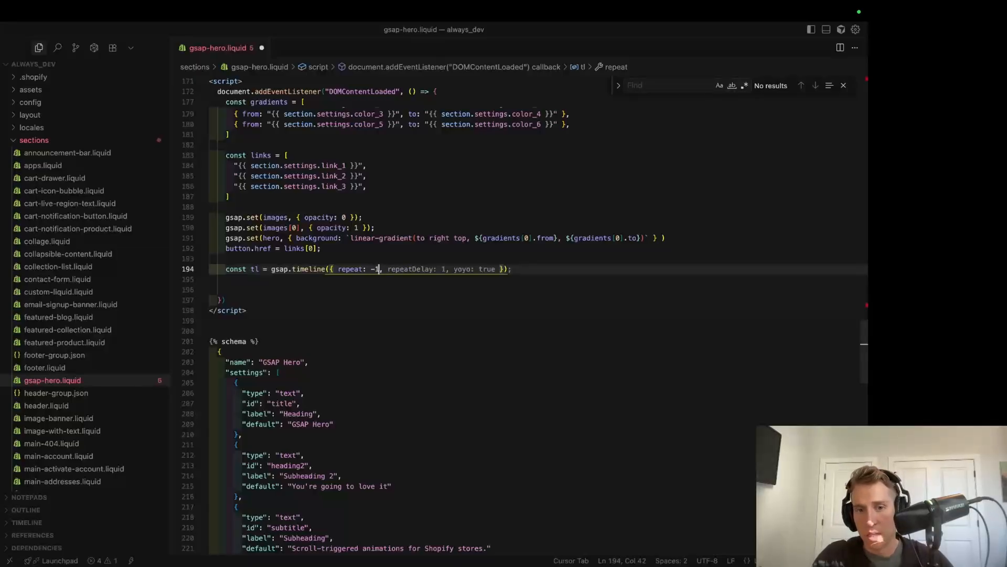
{"action": "type", "text": ", repeatDelay"}
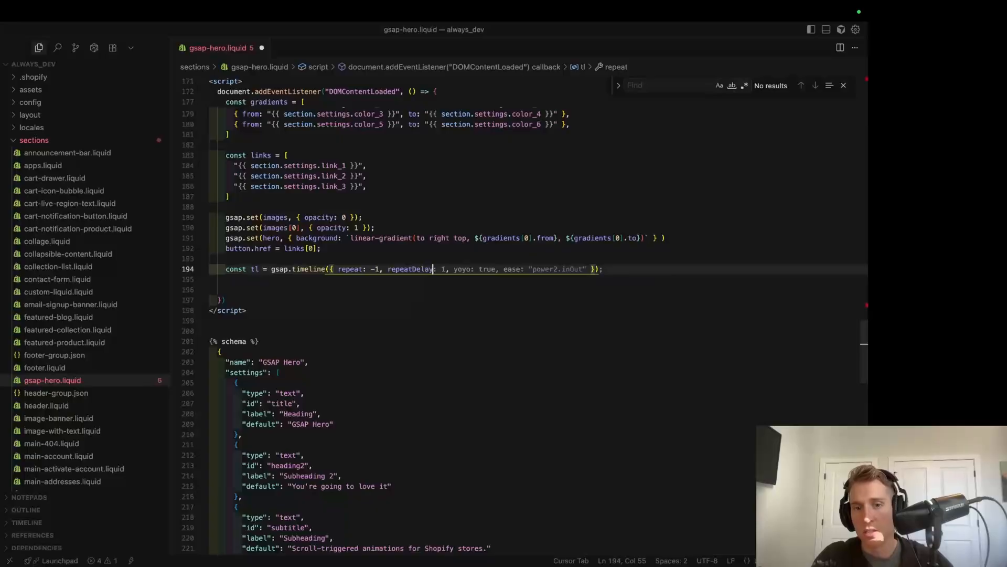
{"action": "type", "text": ": 0, "}
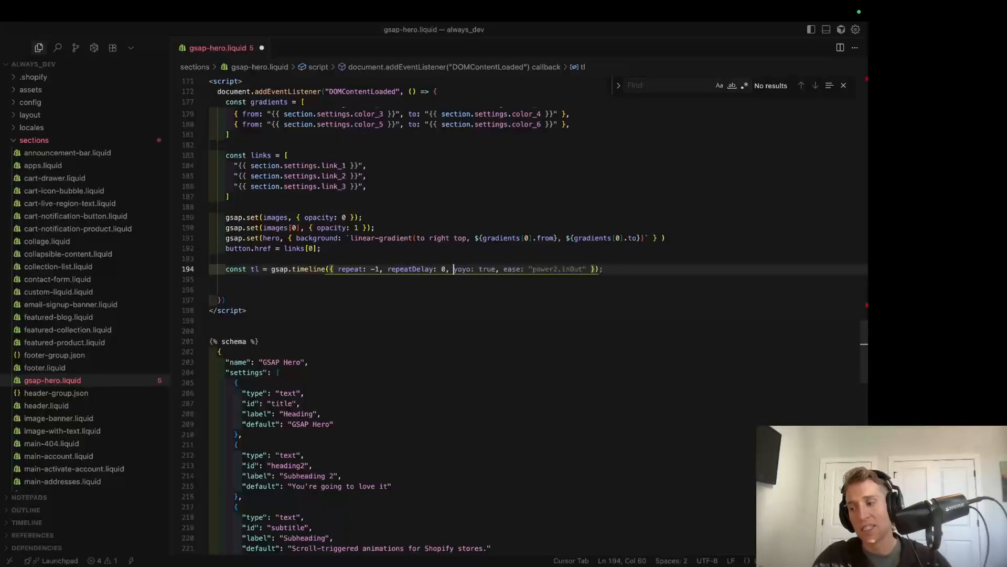
{"action": "type", "text": "defaults "}
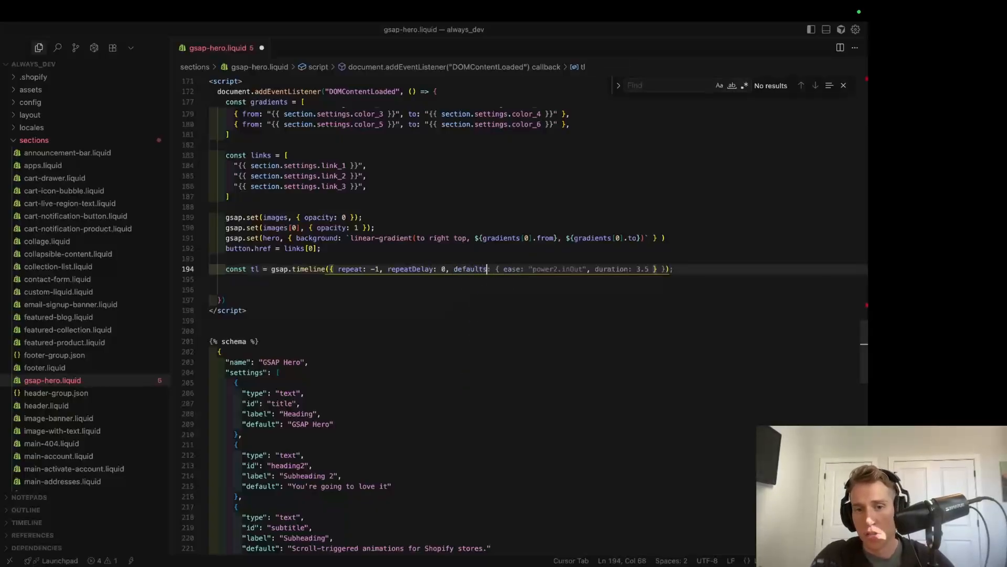
{"action": "type", "text": "{"}
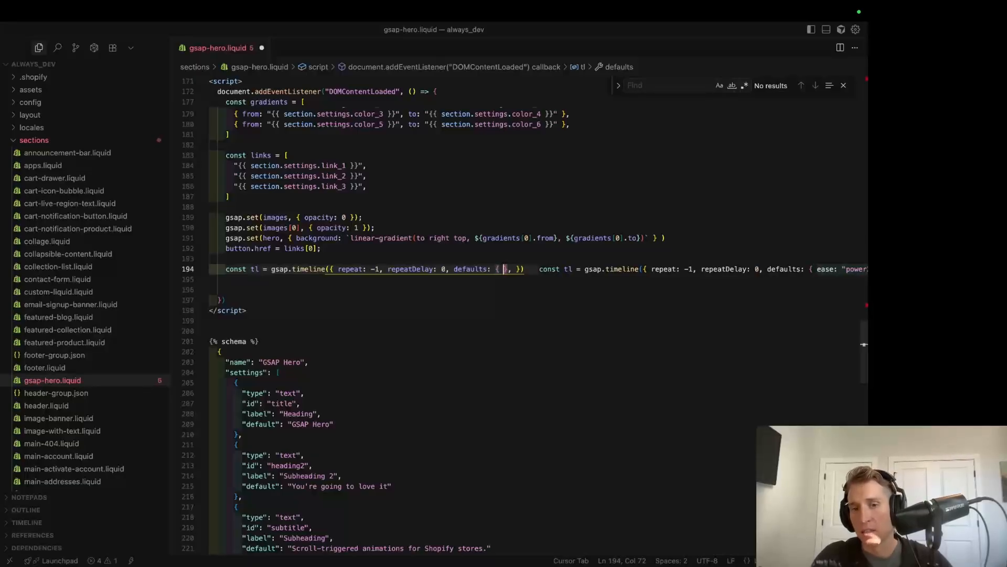
{"action": "type", "text": " ease: "}
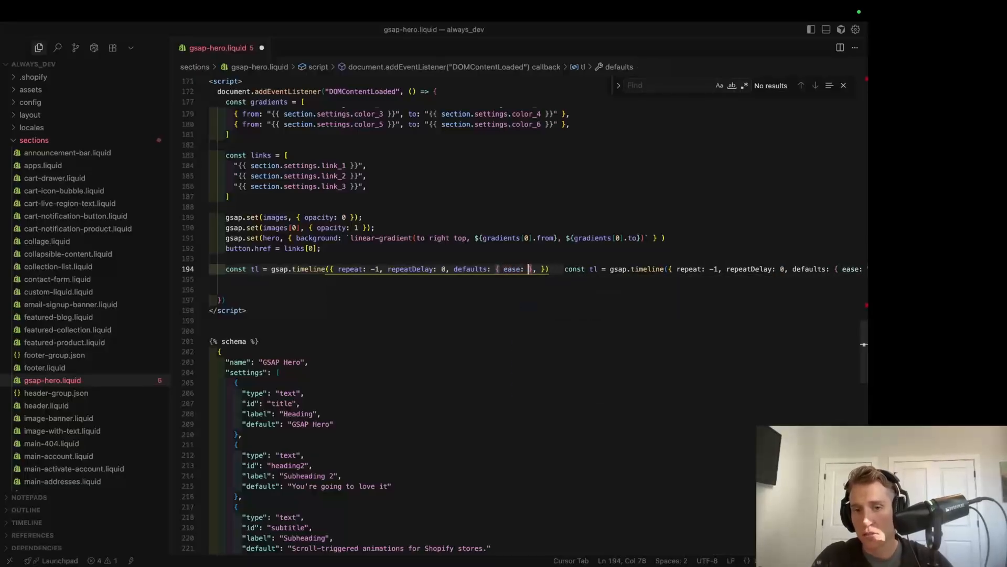
{"action": "type", "text": "power2.inOut\""}
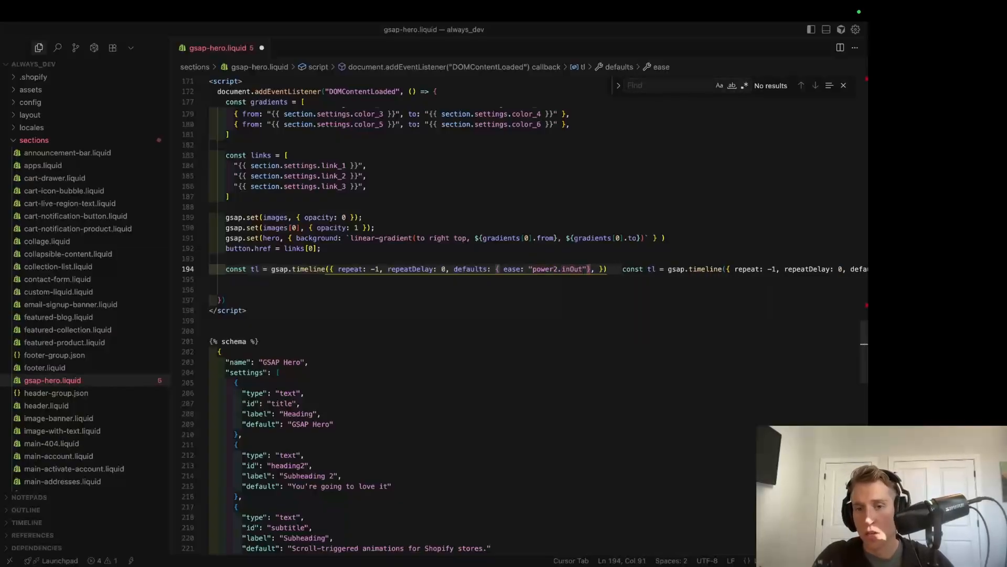
{"action": "key", "text": "Escape"}
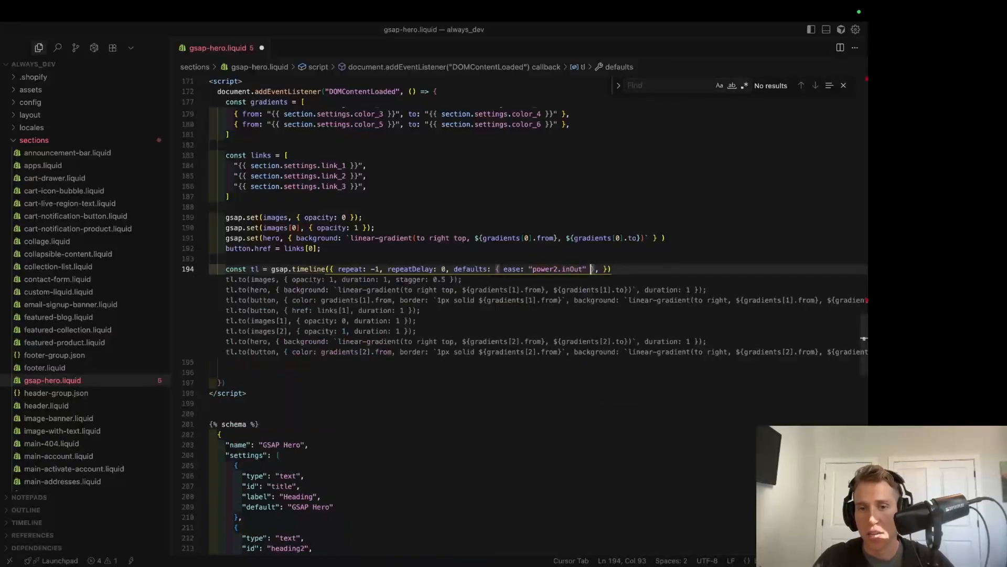
{"action": "key", "text": "End"}
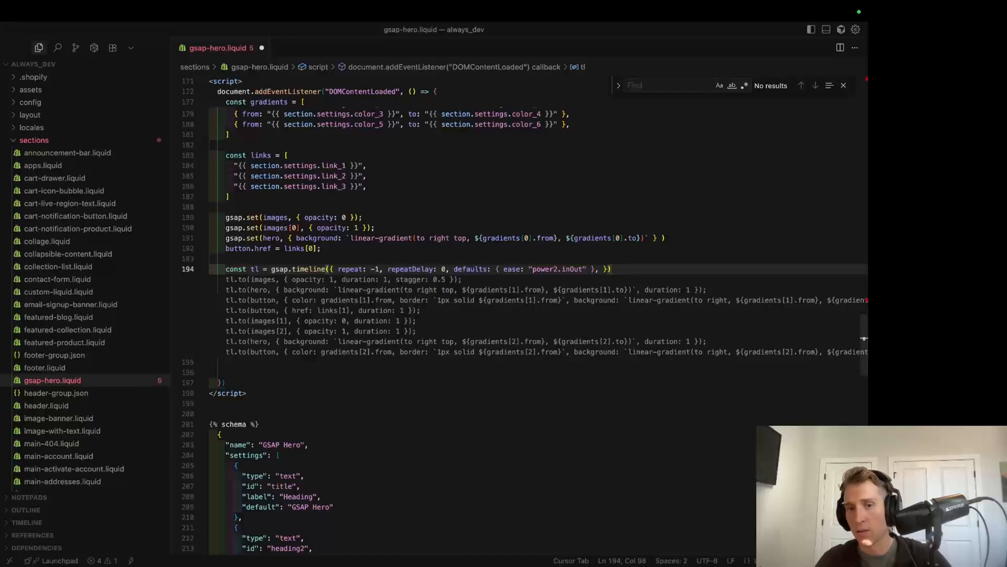
{"action": "key", "text": "Return"}
{"action": "key", "text": "Return"}
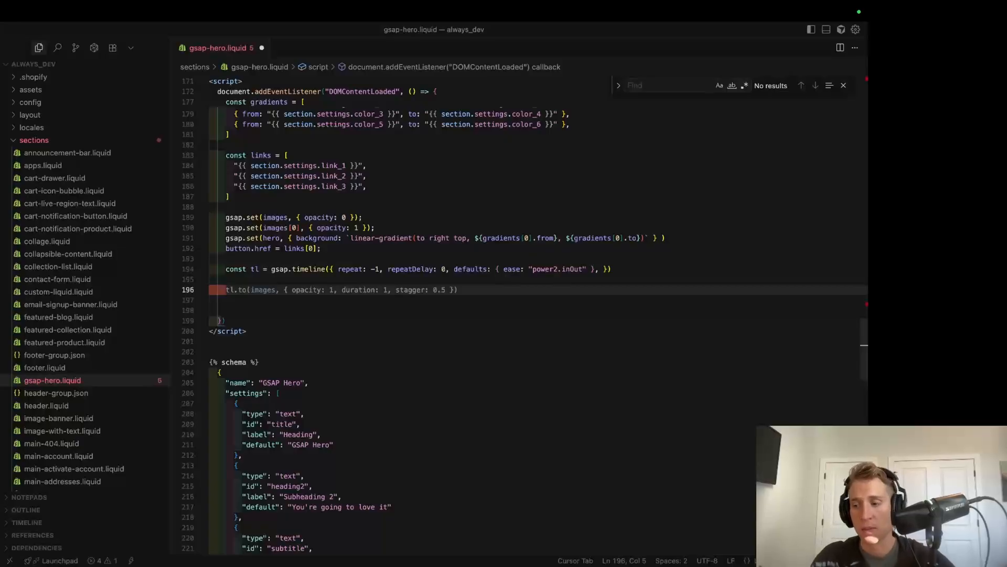
{"action": "type", "text": "gradients.forEach(("}
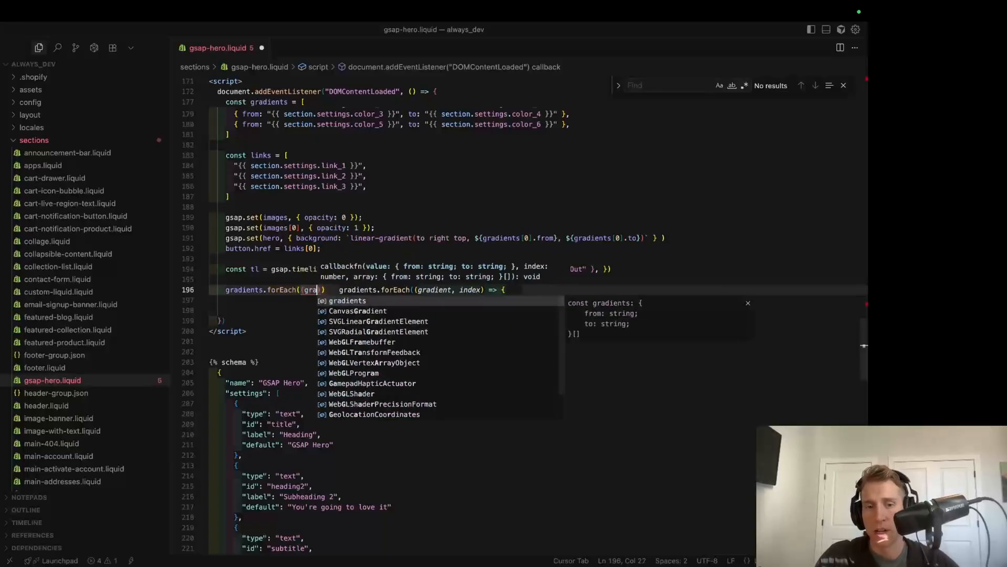
{"action": "type", "text": "gradient, "}
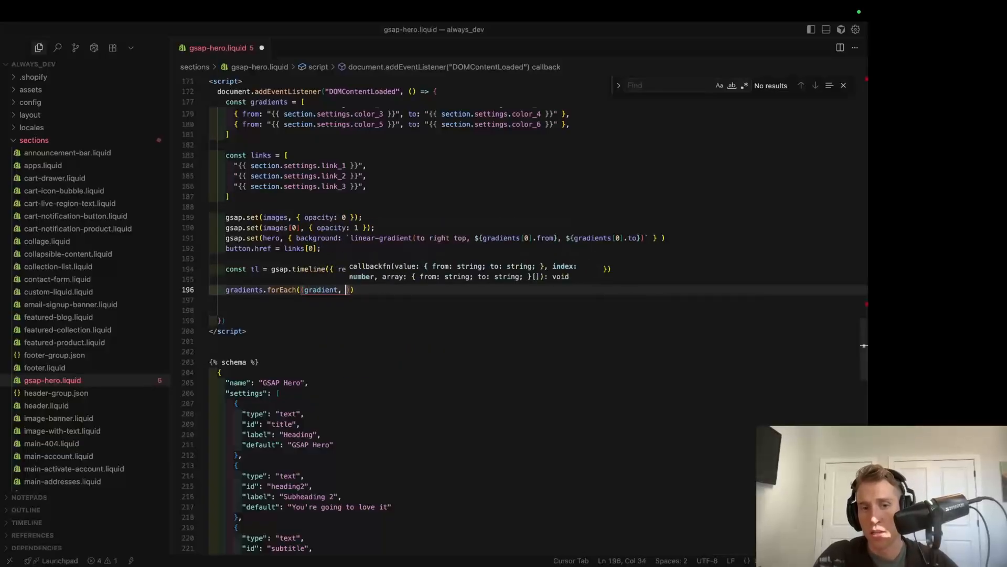
{"action": "type", "text": "i"}
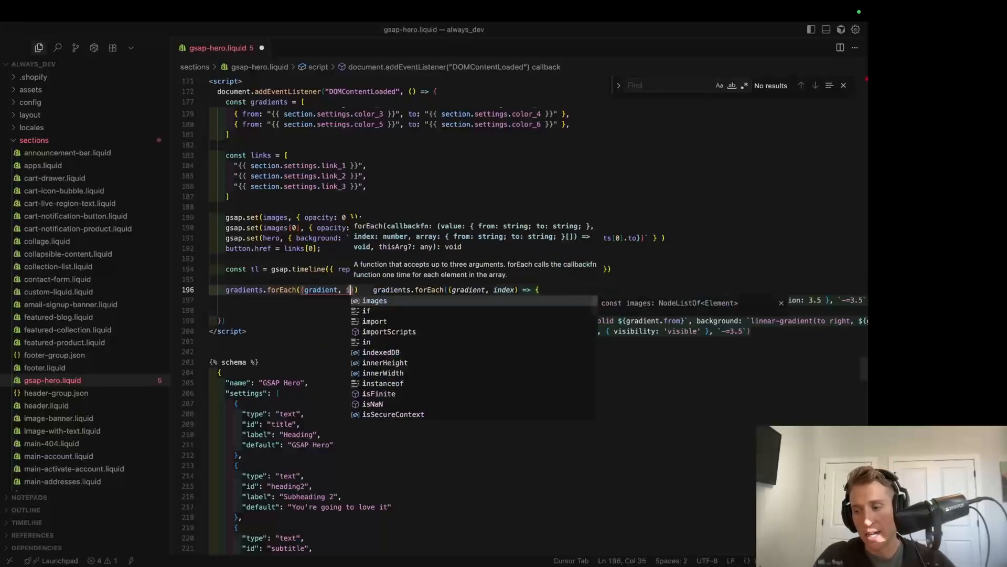
{"action": "type", "text": ") ="}
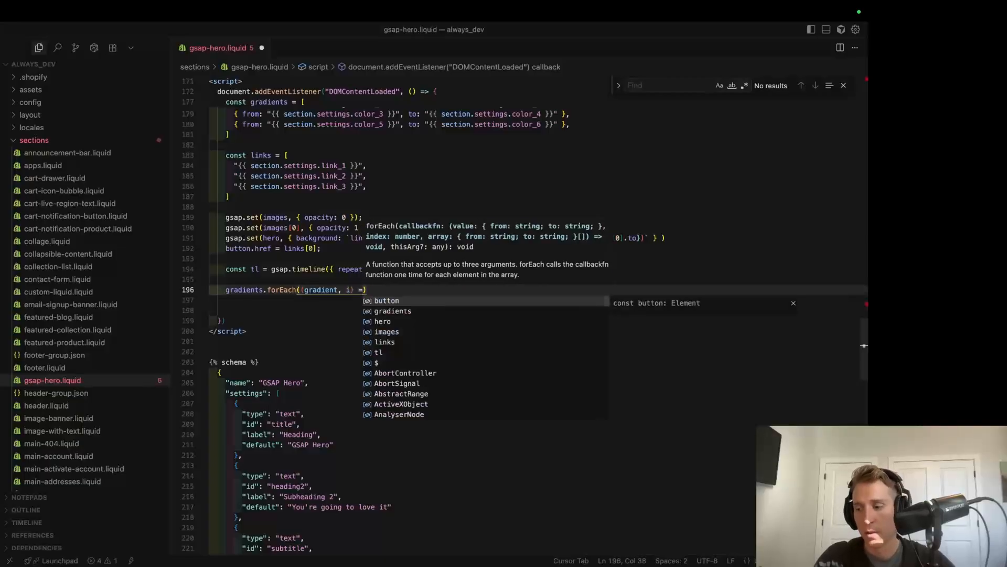
{"action": "type", "text": "> {"}
Step: Inside gradients.forEach compute nextIndex = (i + 1) % gradients.length
{"action": "key", "text": "Return"}
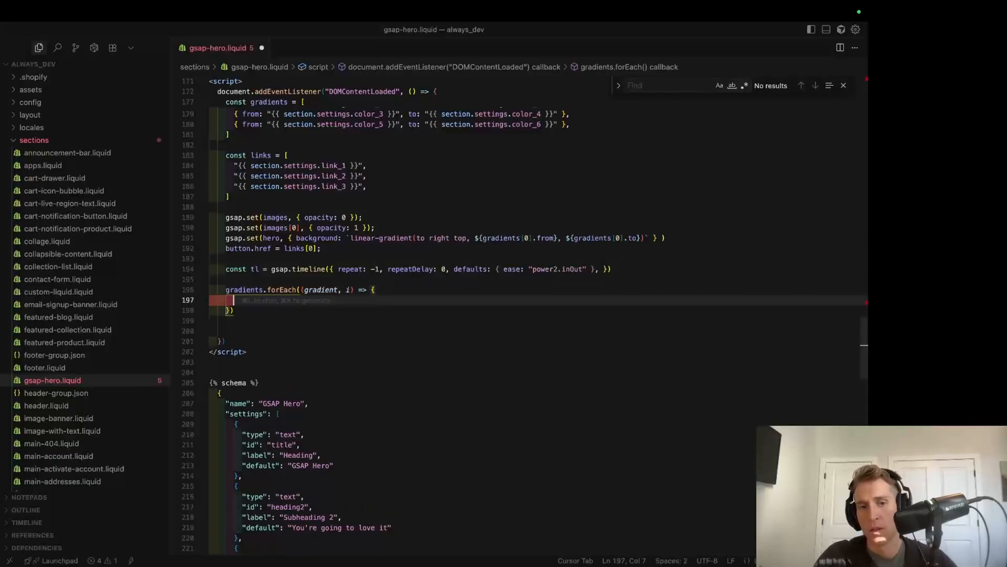
{"action": "scroll", "coordinate": [378, 247], "scroll_direction": "down", "scroll_amount": 1}
{"action": "type", "text": "const next"}
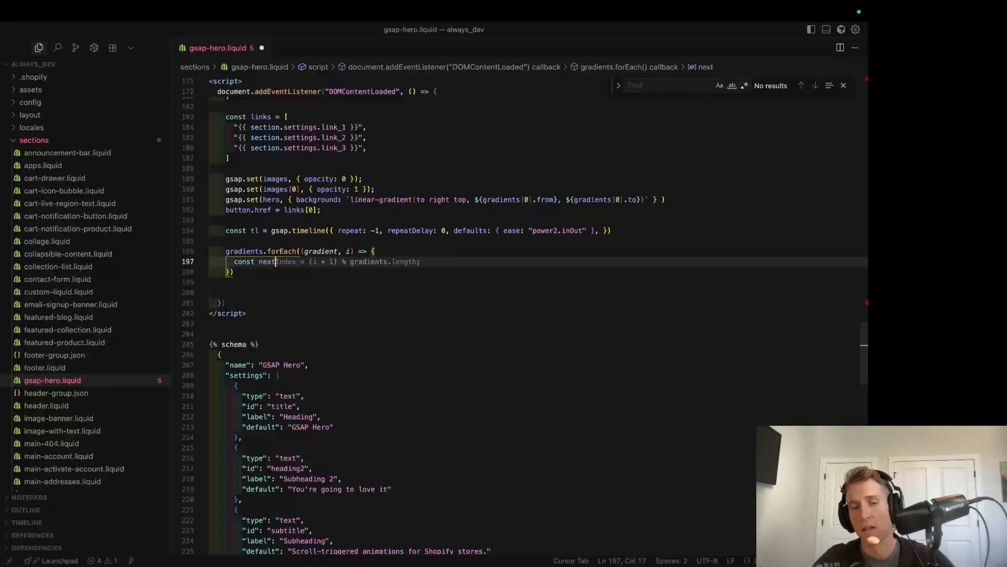
{"action": "type", "text": "IN"}
{"action": "key", "text": "BackSpace"}
{"action": "key", "text": "BackSpace"}
{"action": "key", "text": "BackSpace"}
{"action": "type", "text": "Index ="}
{"action": "key", "text": "Tab"}
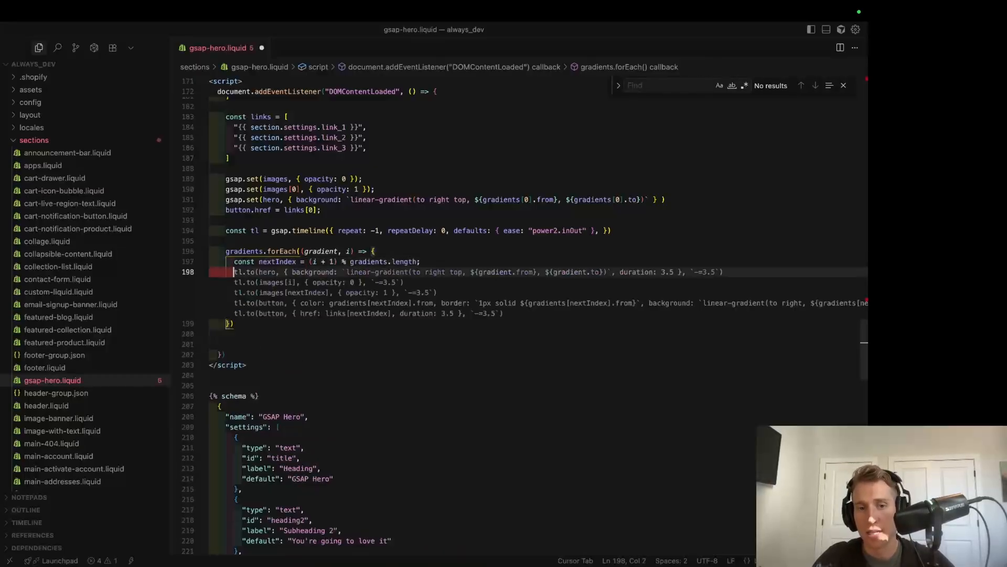
{"action": "key", "text": "Return"}
{"action": "key", "text": "Return"}
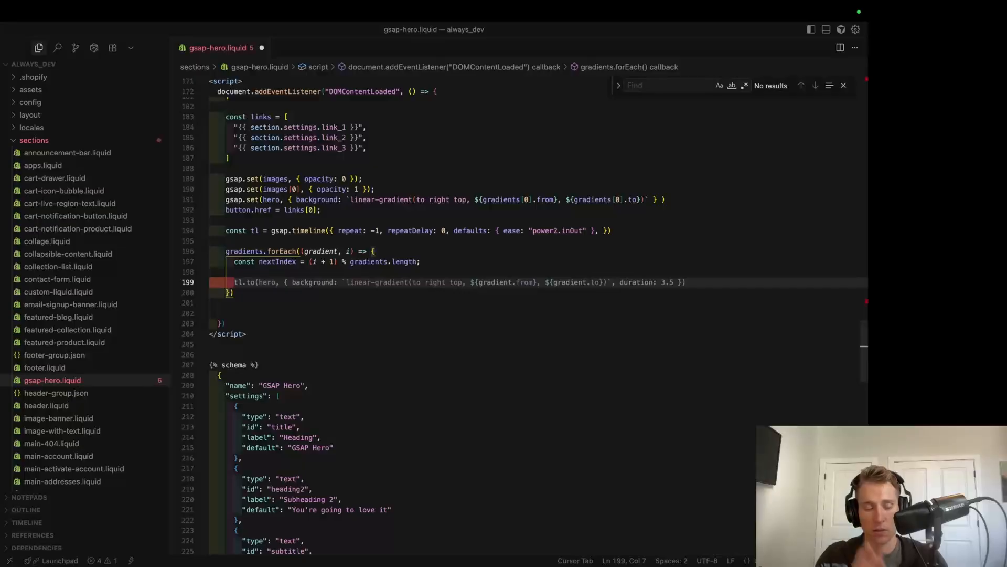
{"action": "type", "text": "tl"}
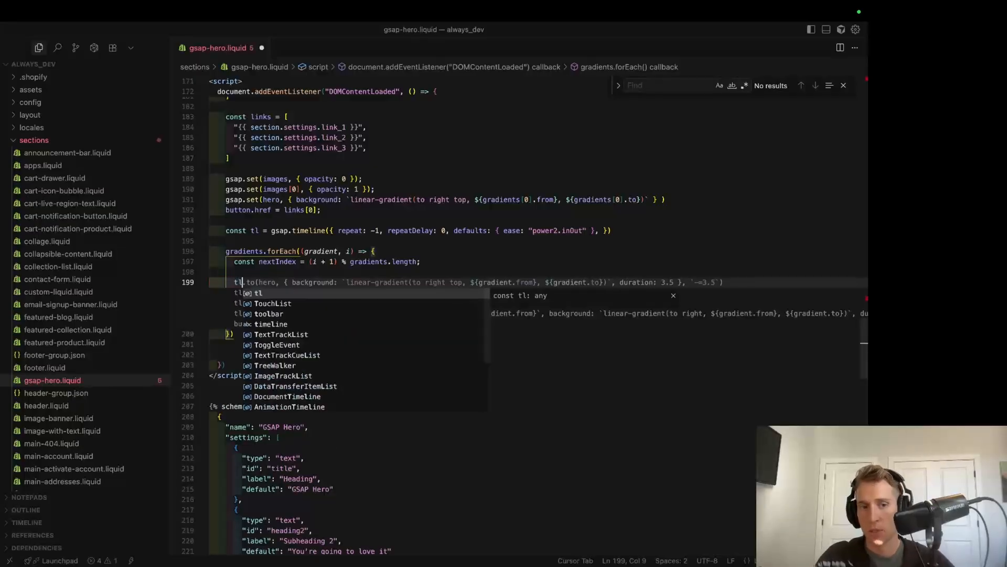
{"action": "type", "text": ".to"}
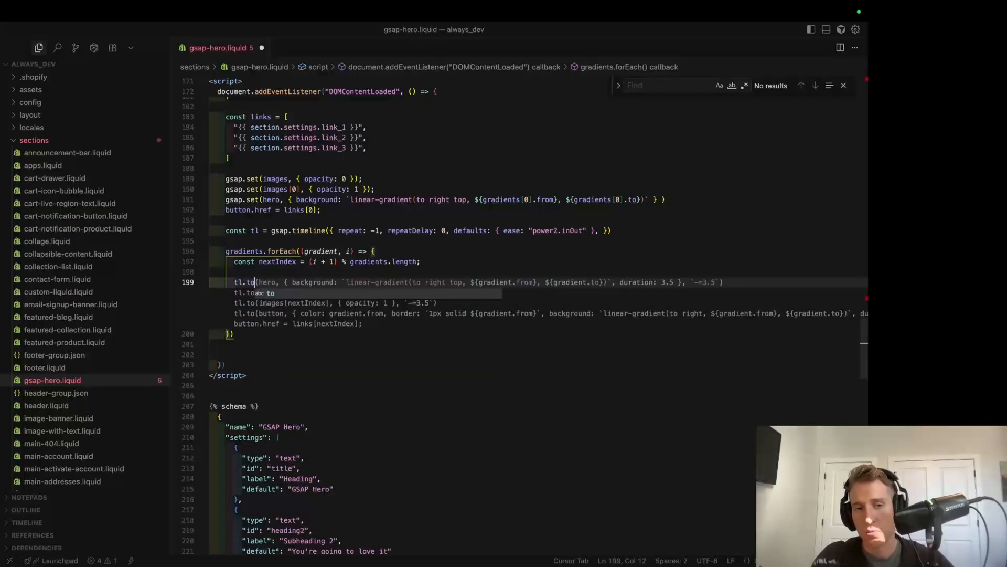
{"action": "type", "text": "("}
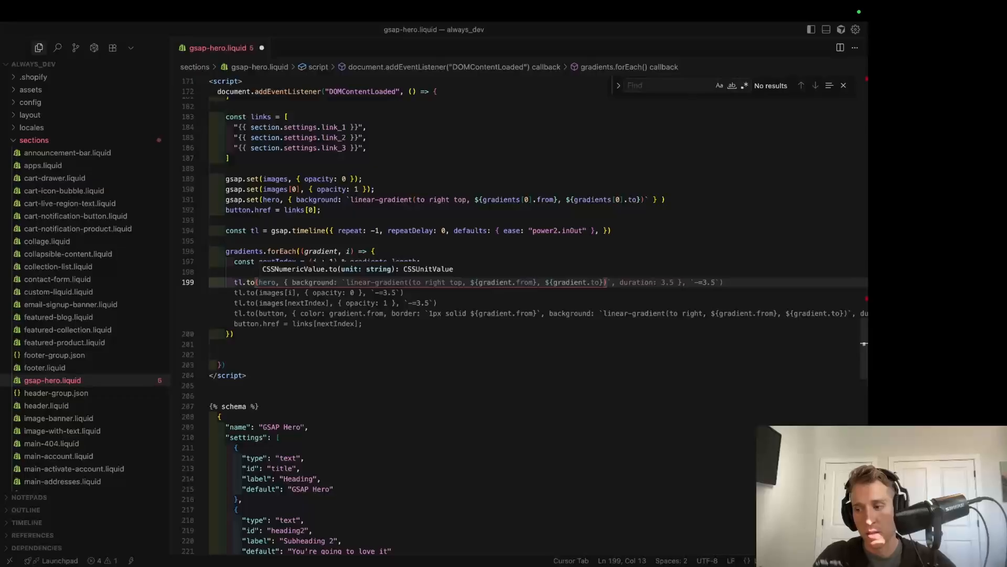
{"action": "type", "text": "{}"}
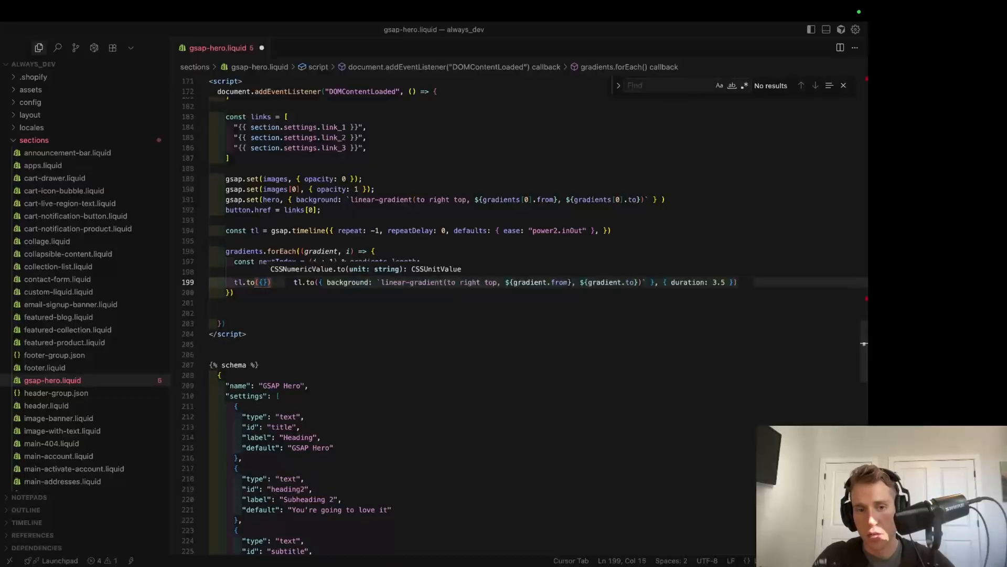
{"action": "type", "text": ","}
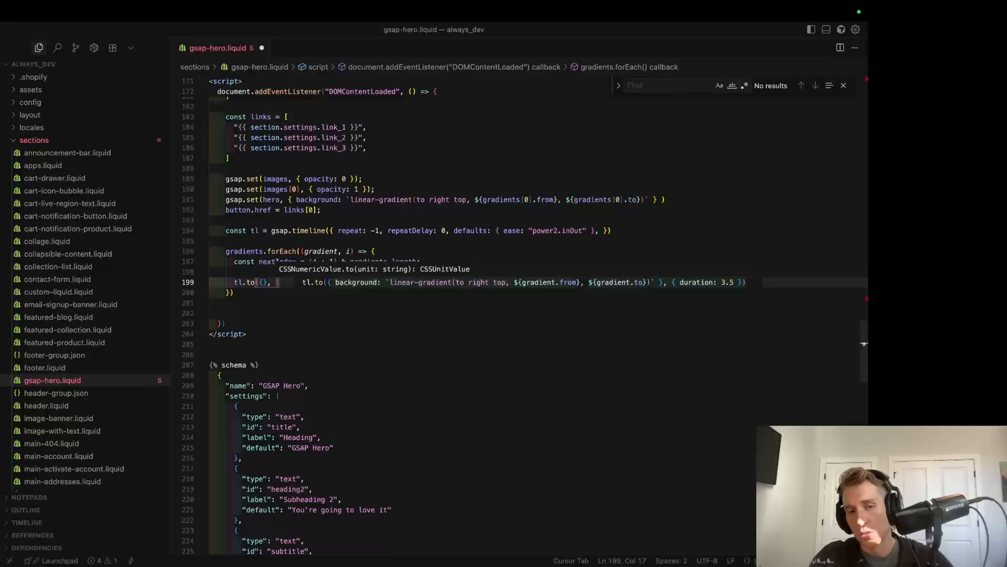
{"action": "type", "text": "{d"}
{"action": "type", "text": "u"}
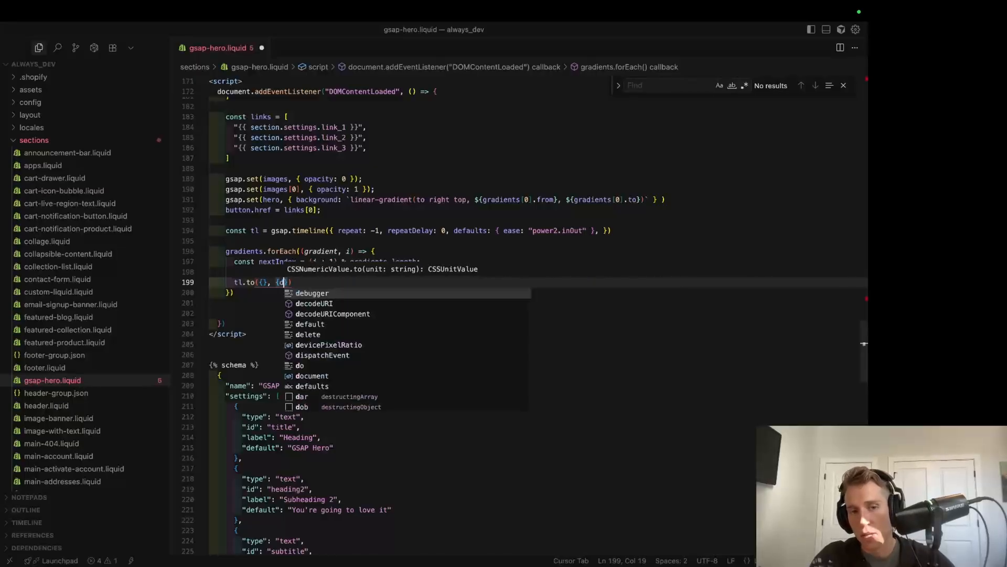
Step: Write tl.to({}, { duration: 0.1, onStart: () => { } }) in gradients.forEach with the caret in the callback body
{"action": "key", "text": "BackSpace"}
{"action": "key", "text": "BackSpace"}
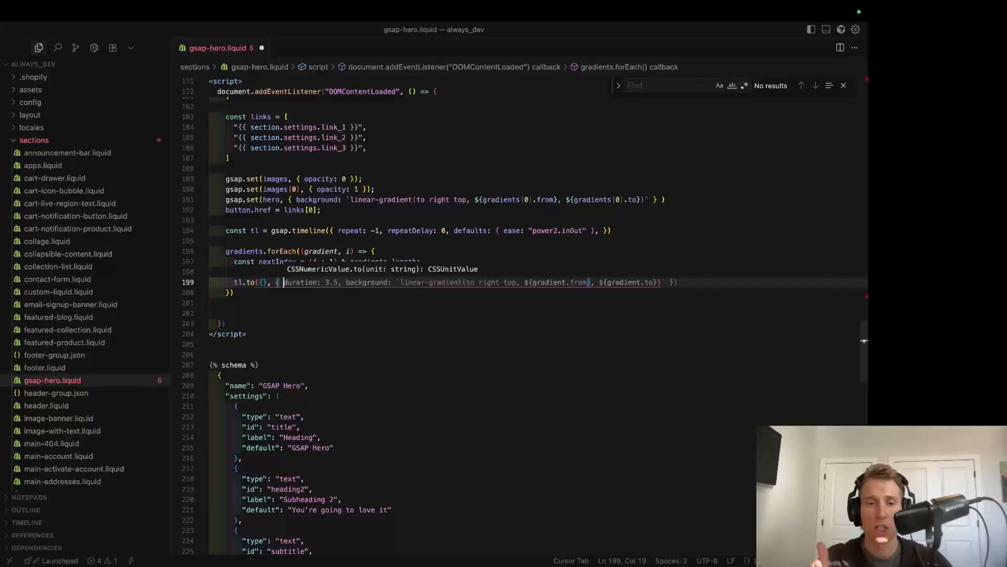
{"action": "type", "text": "d"}
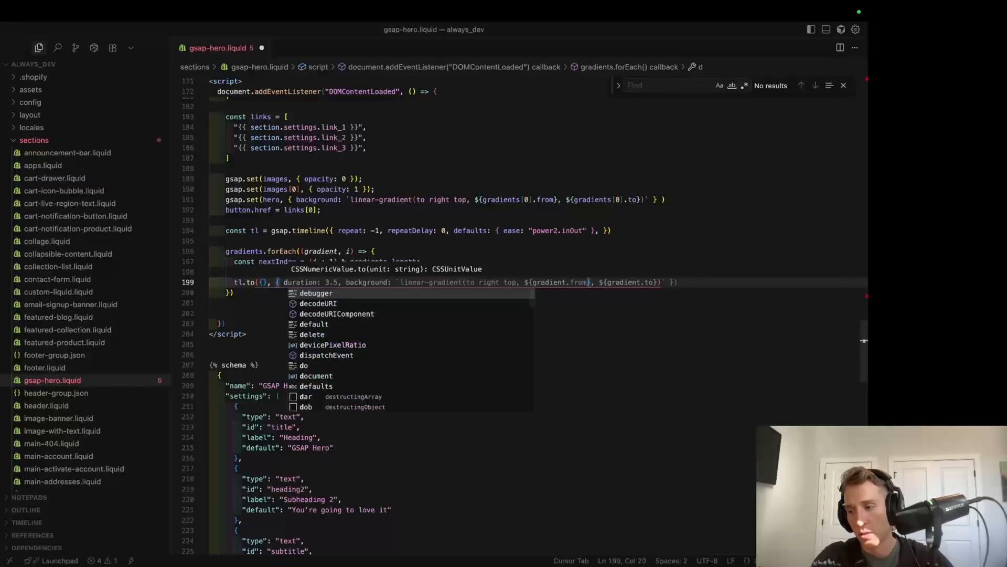
{"action": "type", "text": "uration: "}
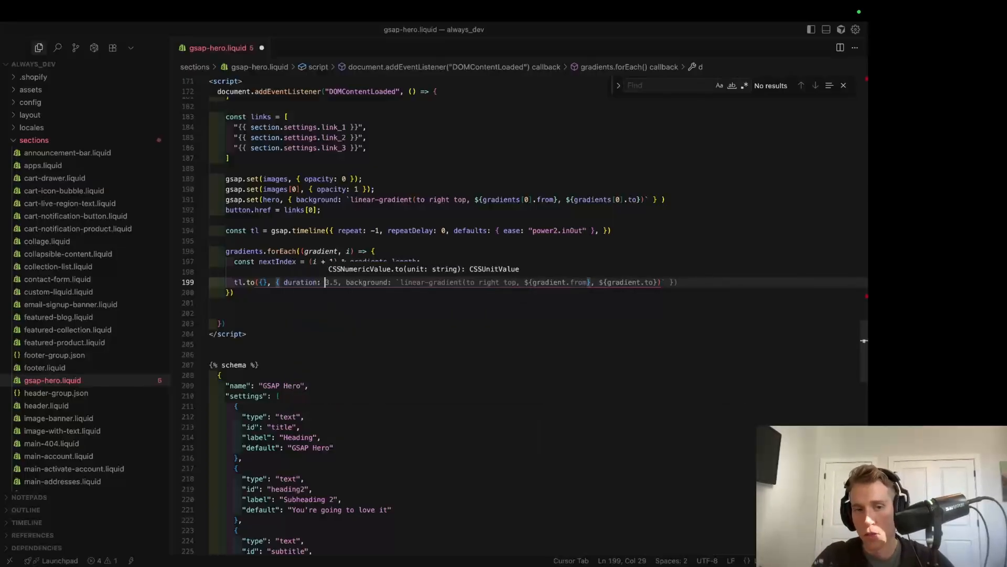
{"action": "type", "text": "0.1, "}
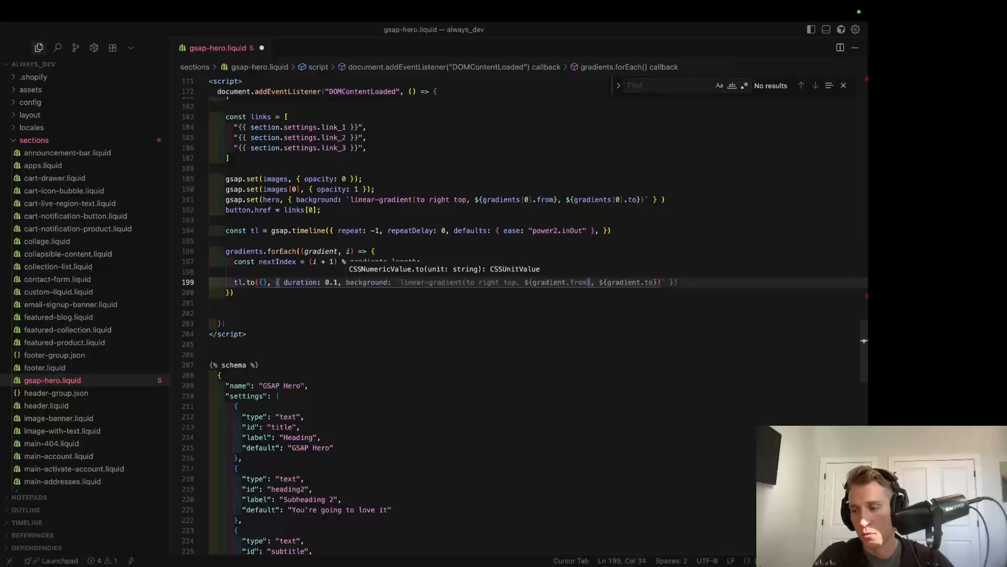
{"action": "type", "text": "onStart: ()"}
{"action": "type", "text": " => {"}
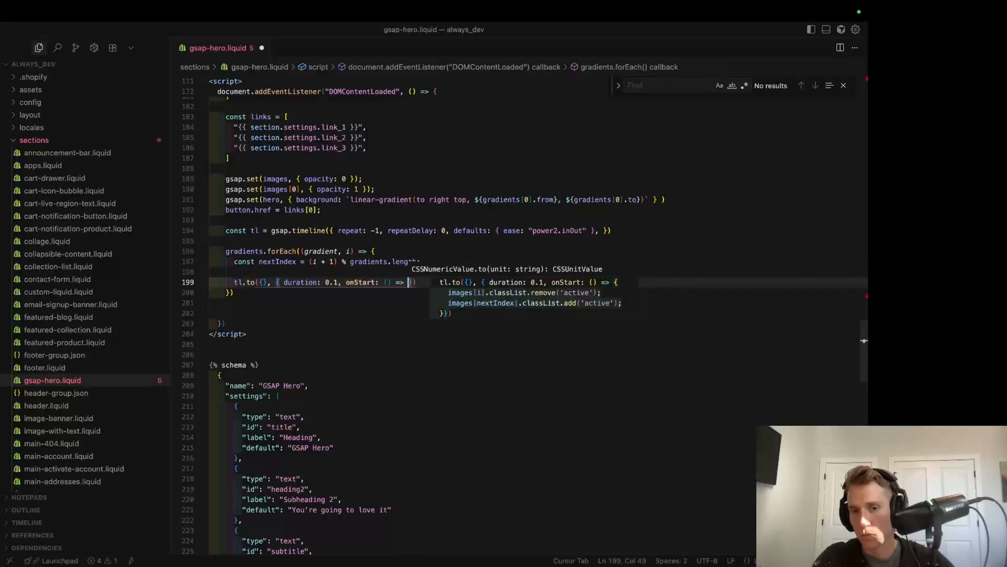
{"action": "key", "text": "Return"}
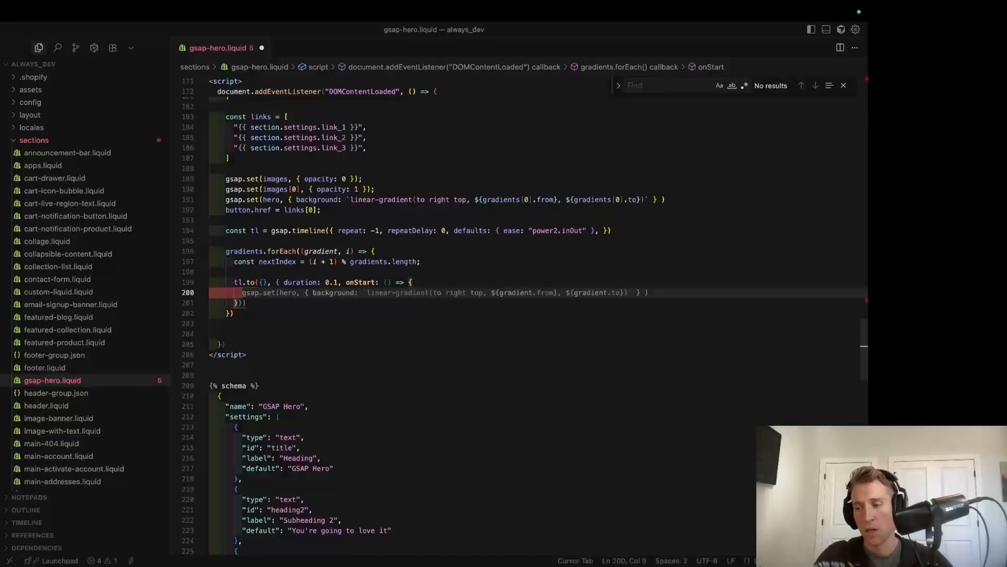
{"action": "key", "text": "Up"}
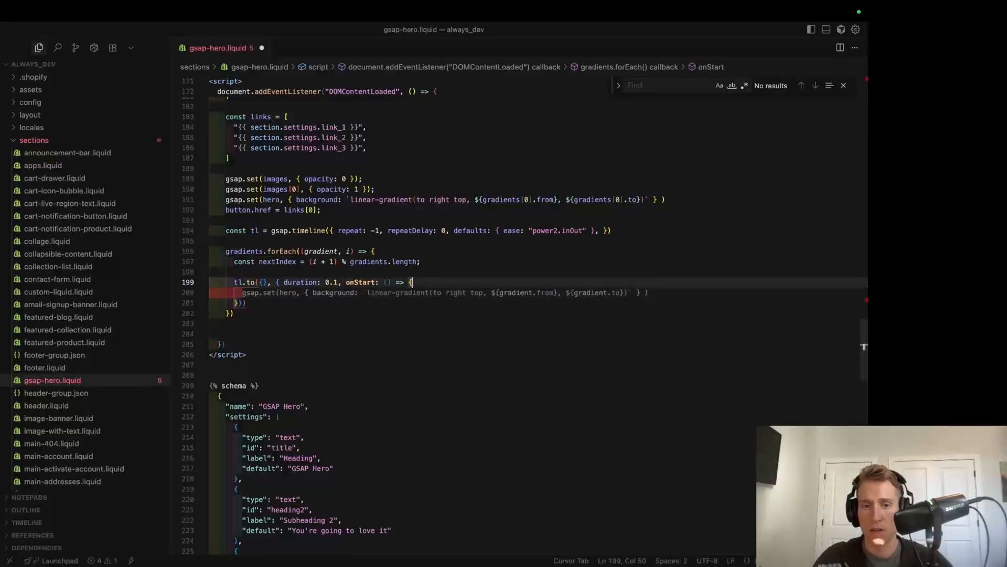
{"action": "key", "text": "Down"}
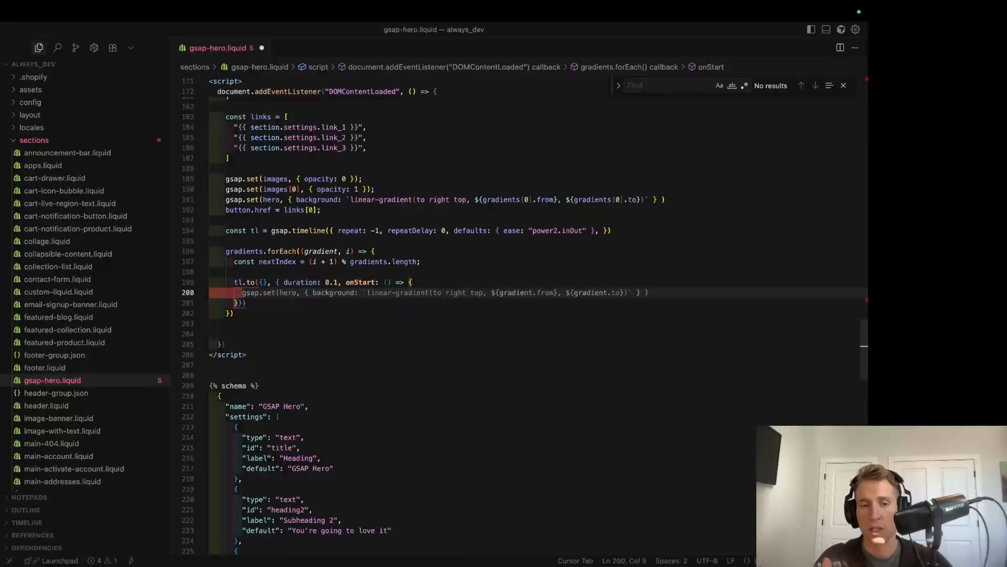
{"action": "type", "text": "gsap."}
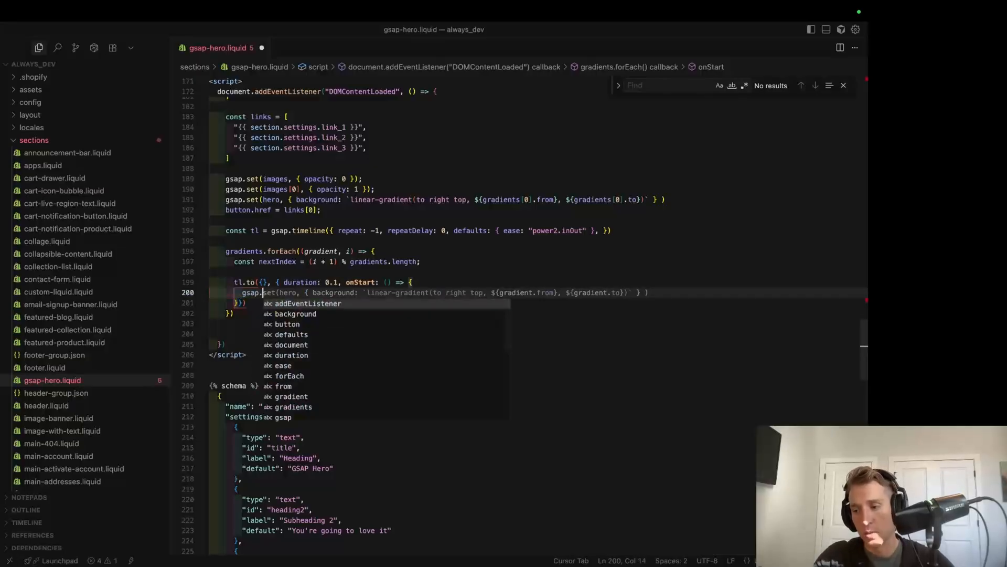
{"action": "type", "text": "to"}
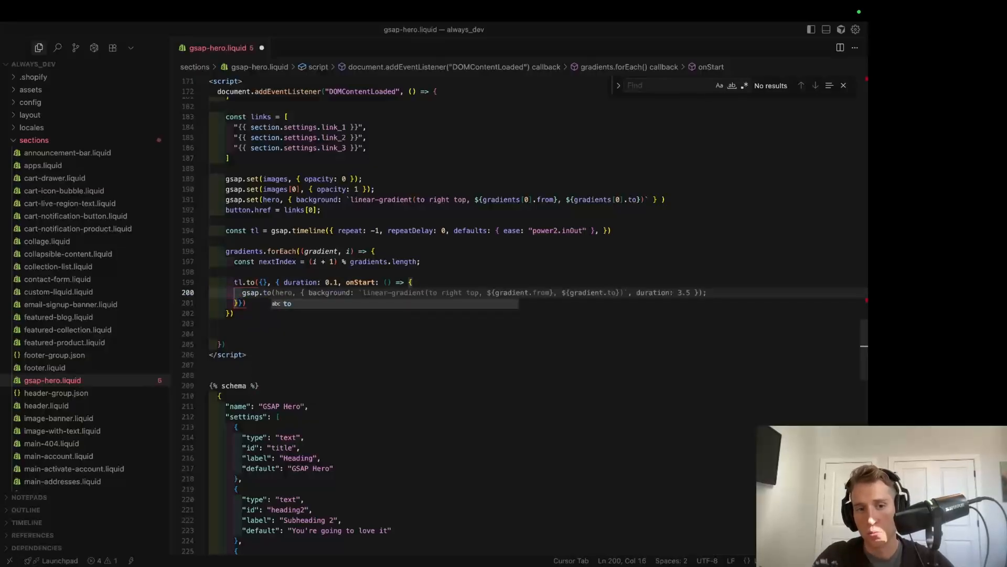
{"action": "type", "text": "(hero"}
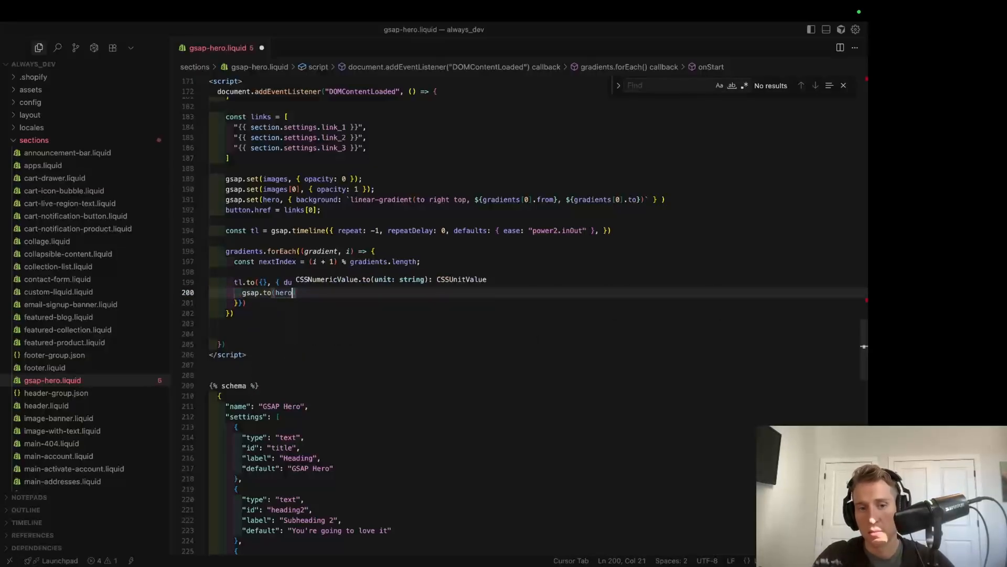
{"action": "type", "text": ", {"}
Step: Tween the hero background to a linear-gradient from gradients[nextIndex].from to .to
{"action": "key", "text": "Return"}
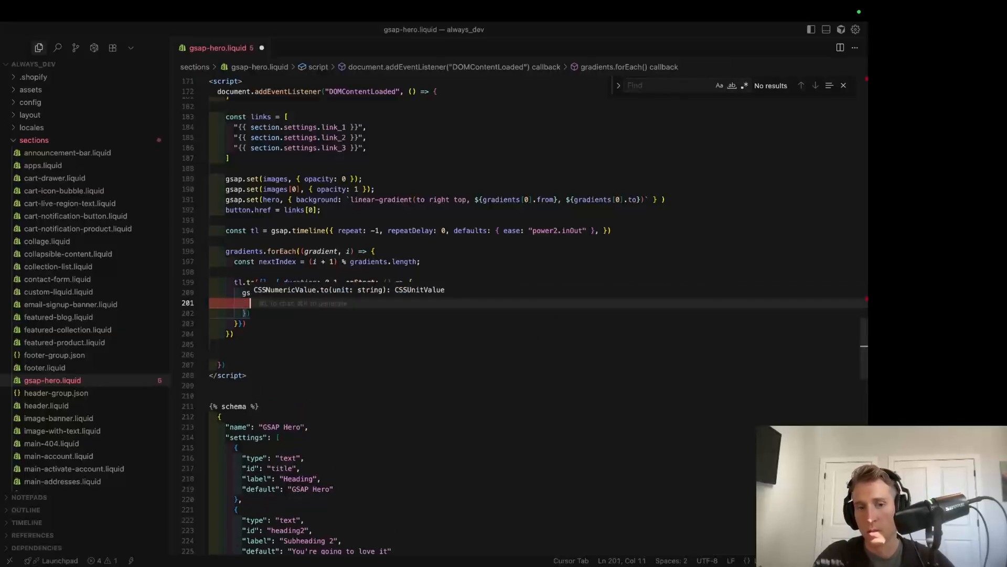
{"action": "type", "text": "background: `"}
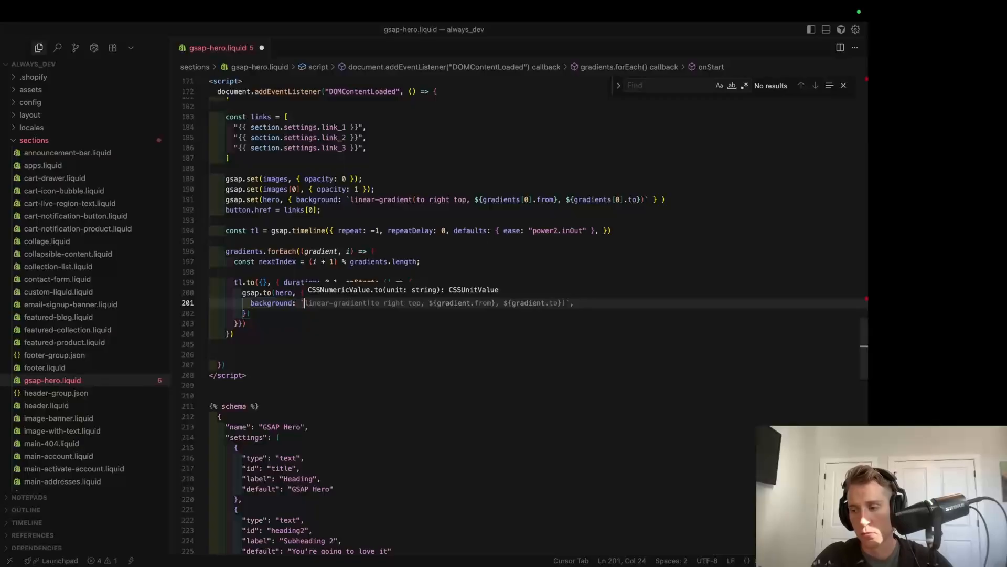
{"action": "type", "text": "linear-g"}
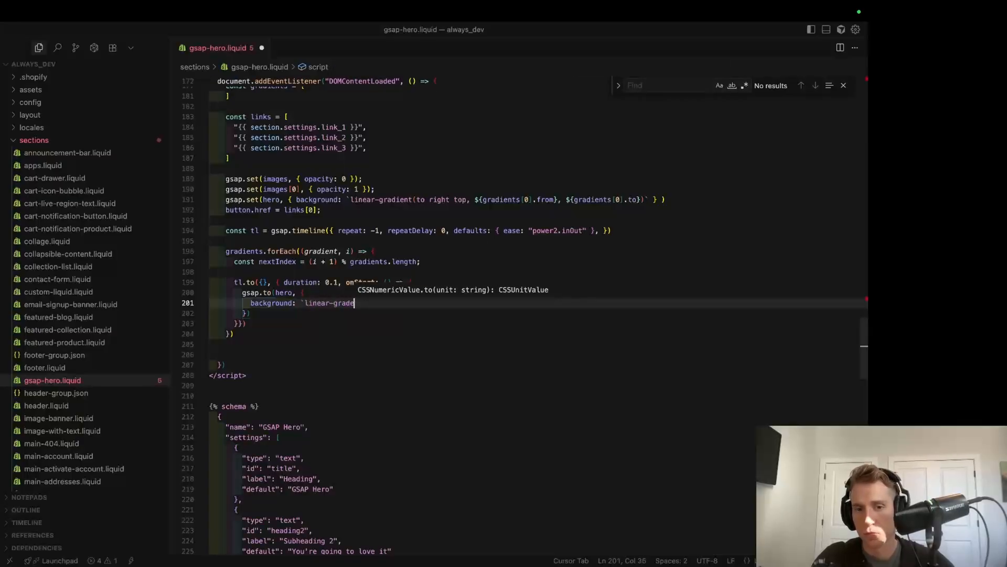
{"action": "type", "text": "radie"}
{"action": "key", "text": "Tab"}
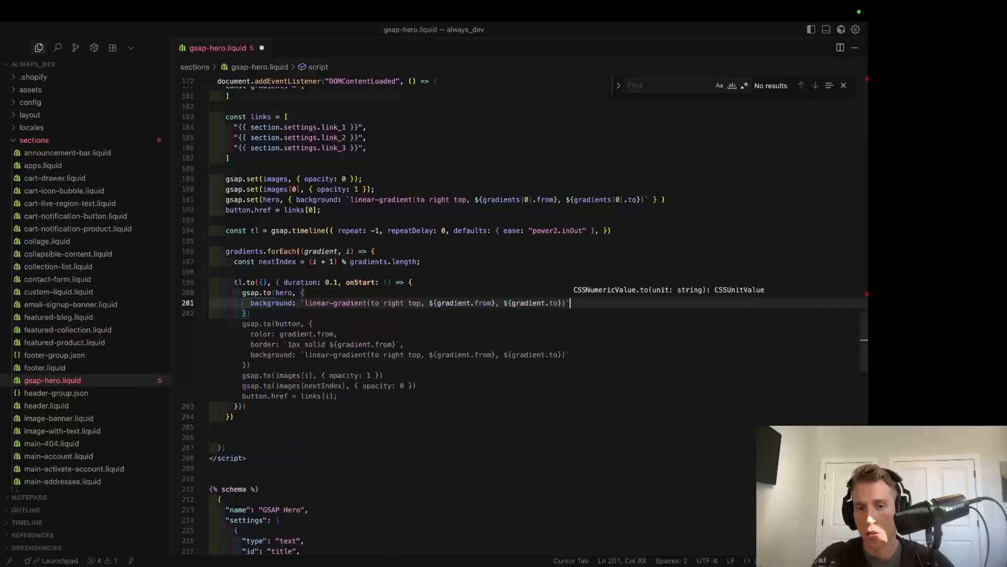
{"action": "left_click", "coordinate": [349, 303]}
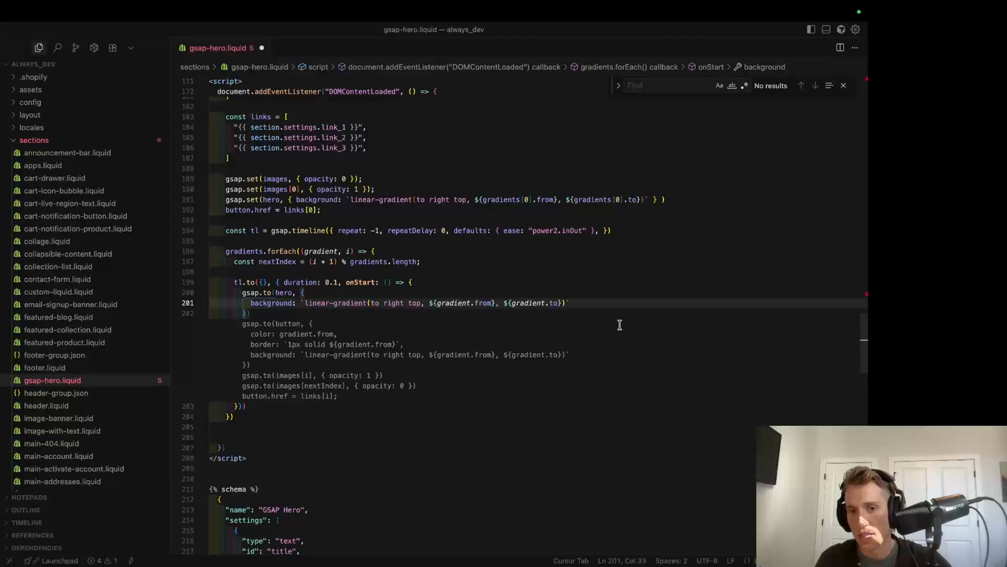
{"action": "left_click", "coordinate": [497, 302]}
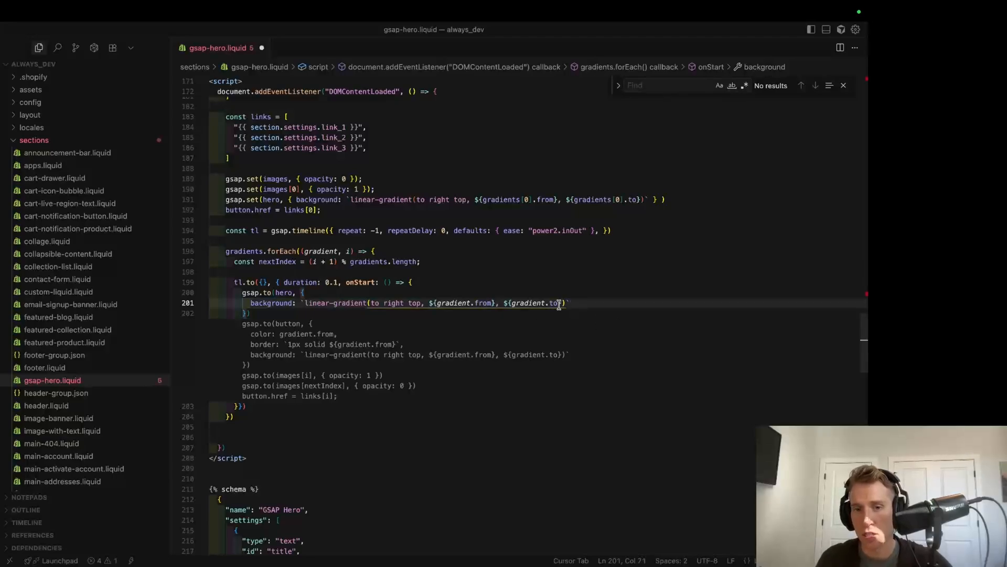
{"action": "left_click_drag", "start_coordinate": [562, 302], "coordinate": [429, 303]}
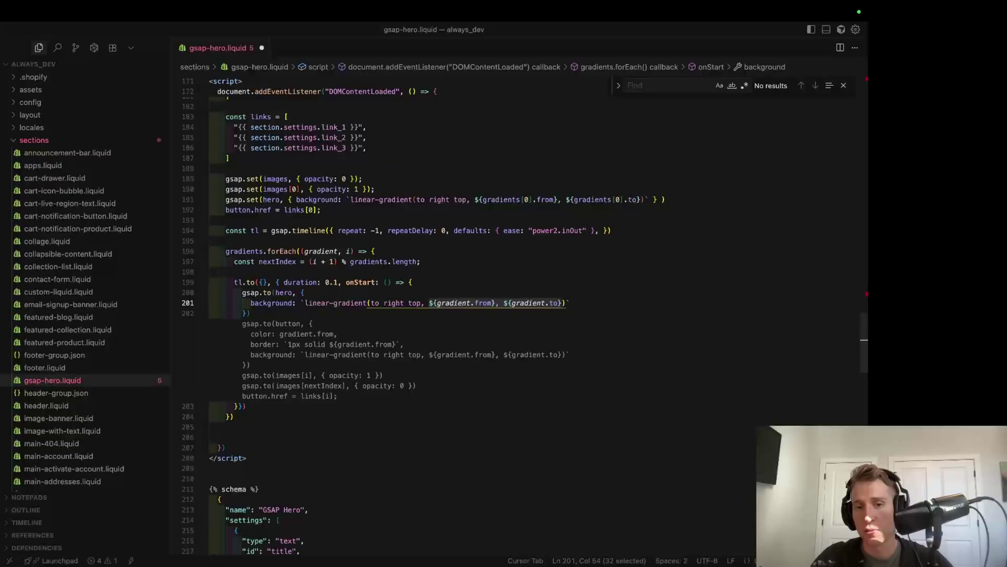
{"action": "key", "text": "BackSpace"}
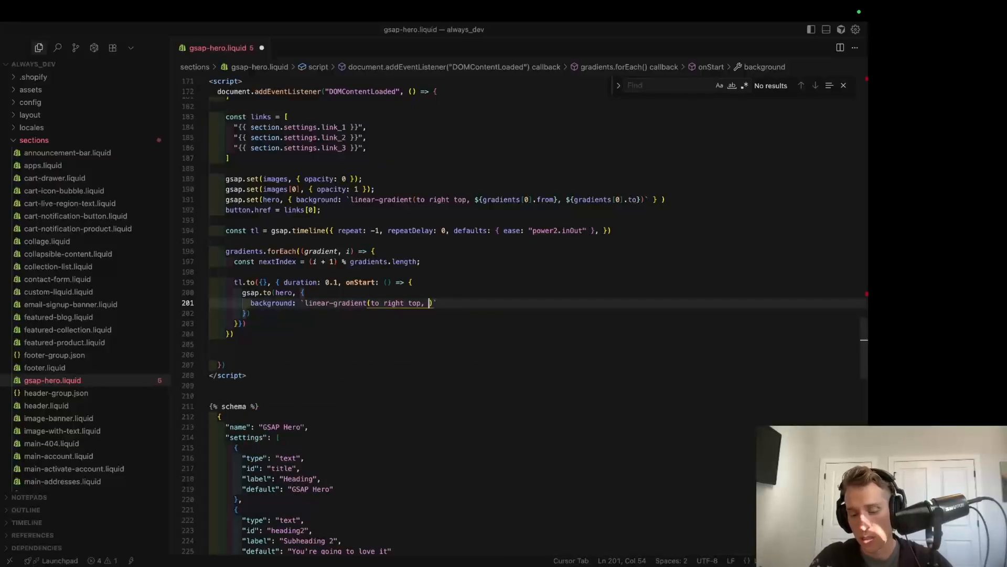
{"action": "type", "text": "gradient"}
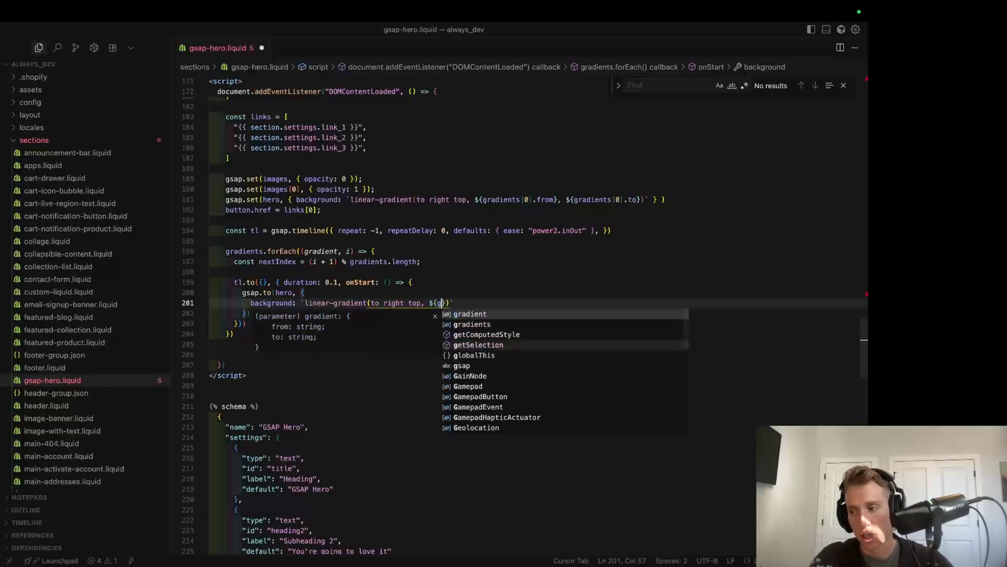
{"action": "key", "text": "ctrl+z"}
{"action": "type", "text": "gradients[nex"}
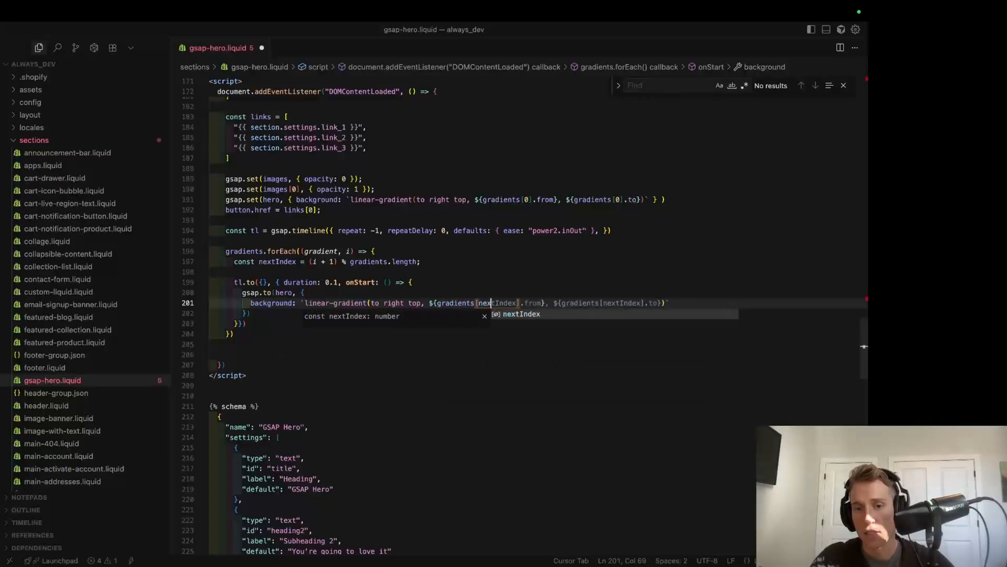
{"action": "key", "text": "Tab"}
{"action": "key", "text": "Escape"}
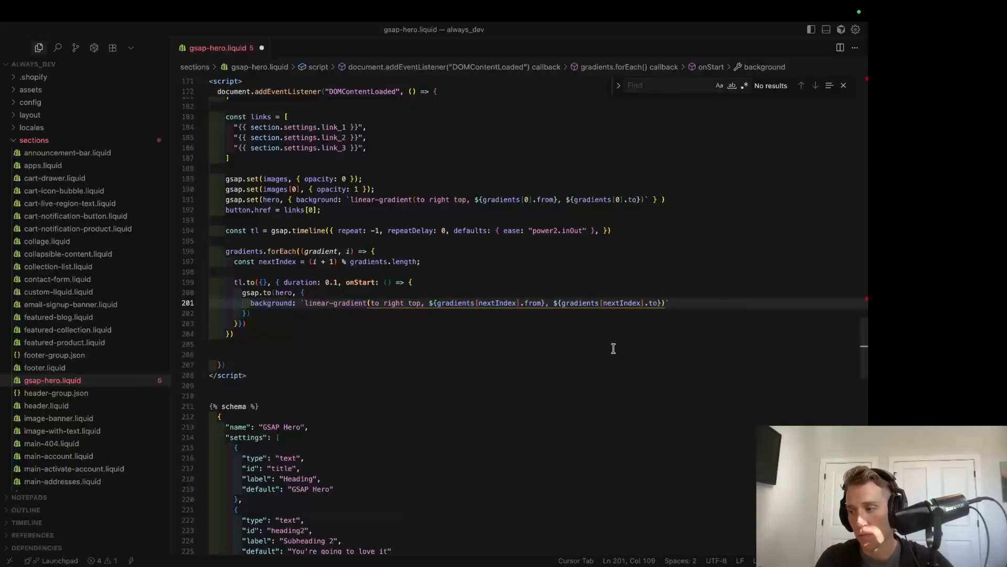
{"action": "double_click", "coordinate": [283, 261]}
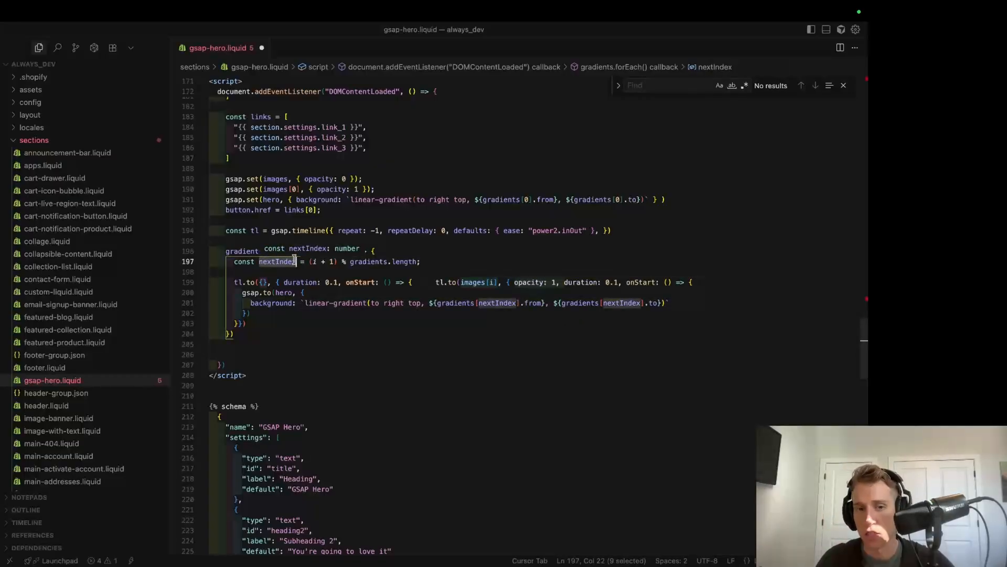
{"action": "left_click", "coordinate": [685, 302]}
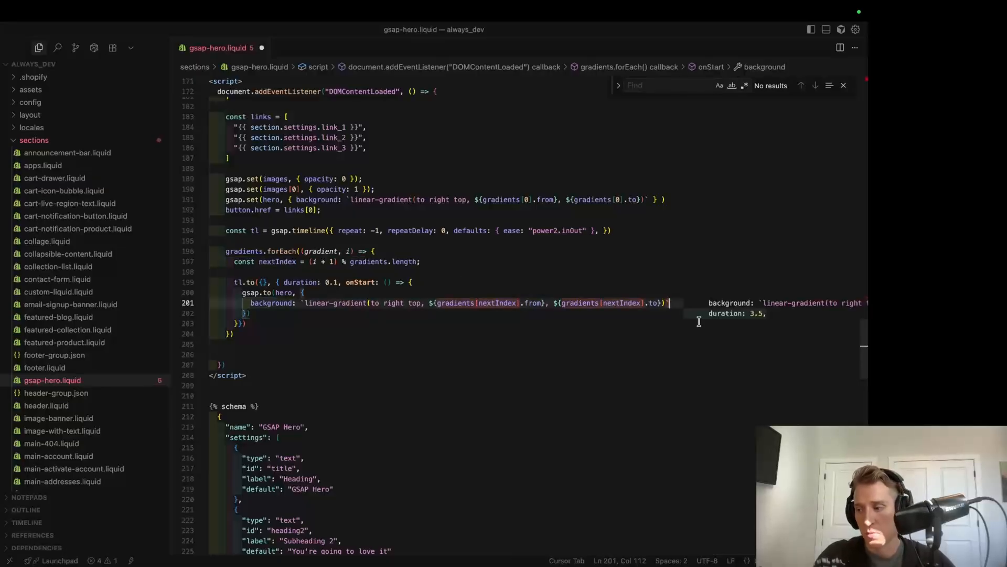
{"action": "type", "text": ","}
Step: Give the hero background tween duration 3.5 and ease "power2.inOut"
{"action": "key", "text": "Return"}
{"action": "type", "text": "duration"}
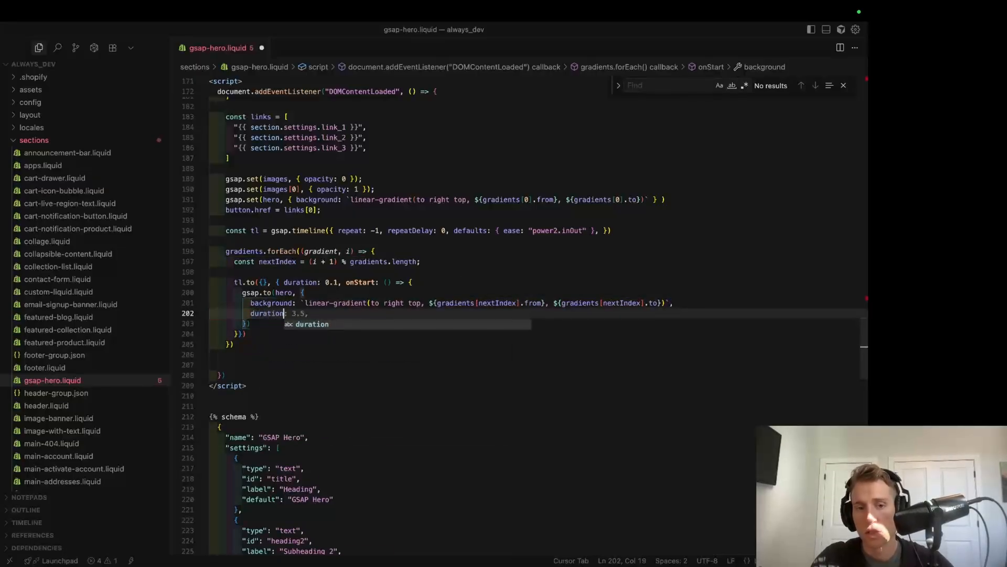
{"action": "type", "text": ": 3.5"}
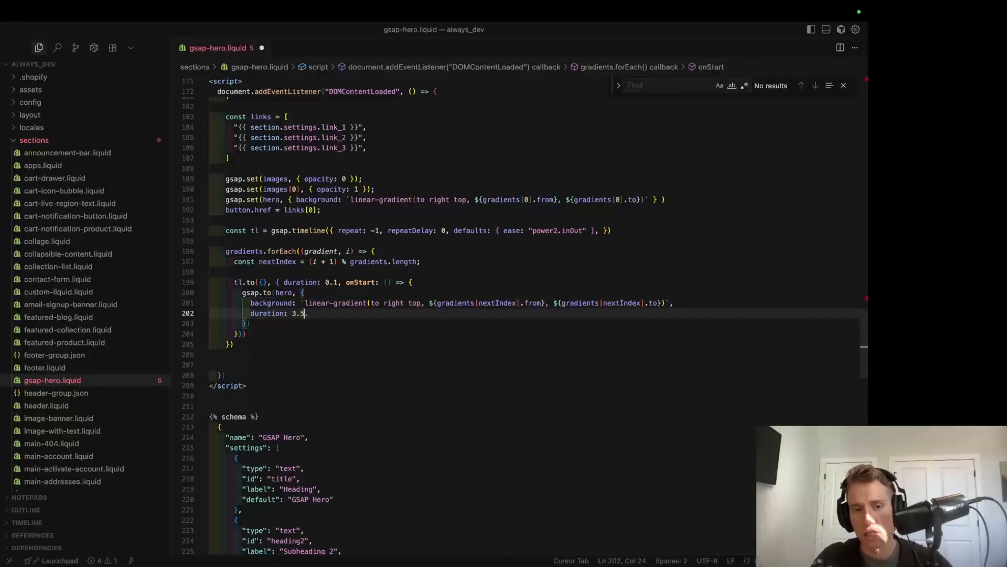
{"action": "type", "text": ","}
{"action": "key", "text": "Return"}
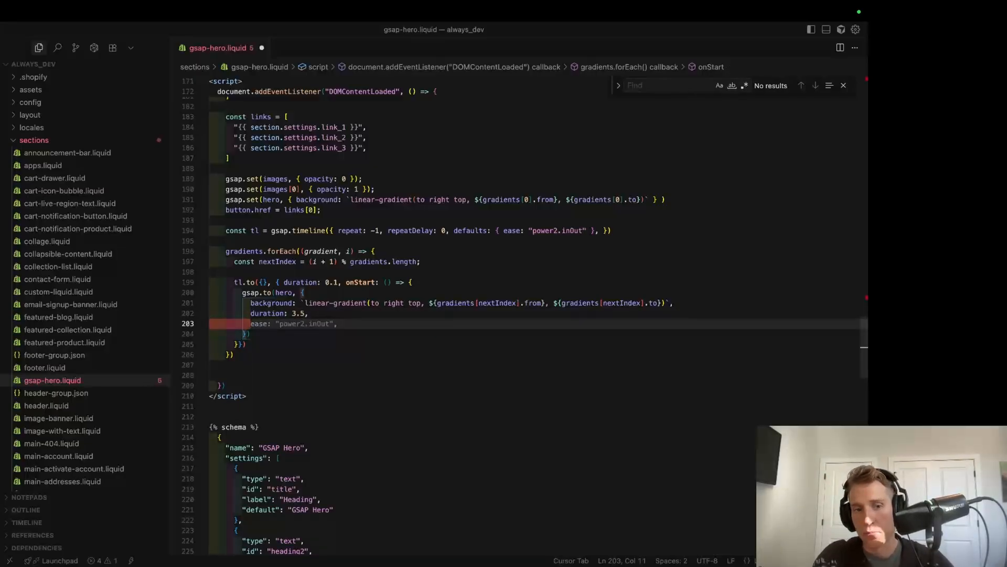
{"action": "key", "text": "Down"}
{"action": "key", "text": "Return"}
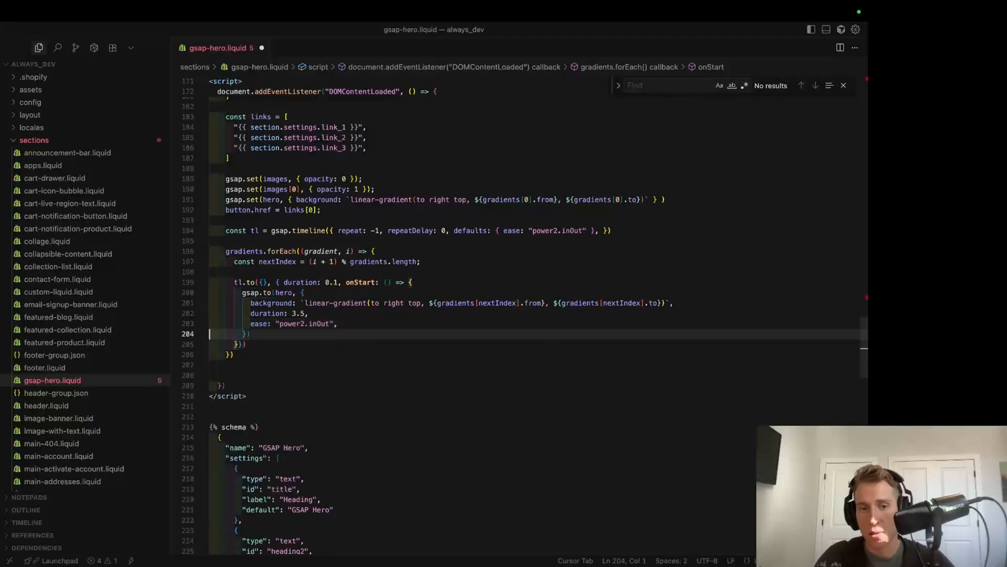
{"action": "type", "text": "gsap.to"}
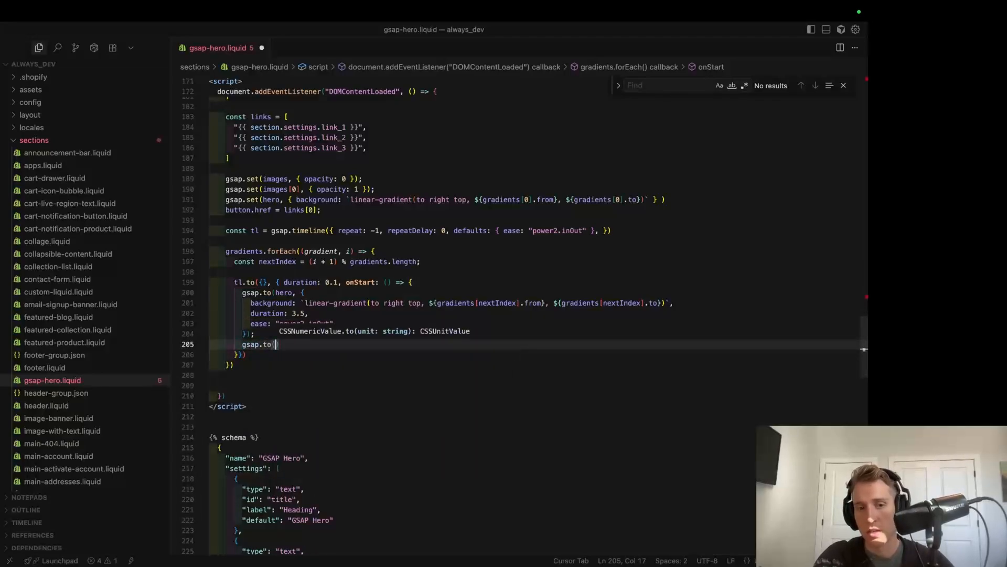
{"action": "type", "text": "(images["}
{"action": "type", "text": "i],"}
{"action": "type", "text": " {"}
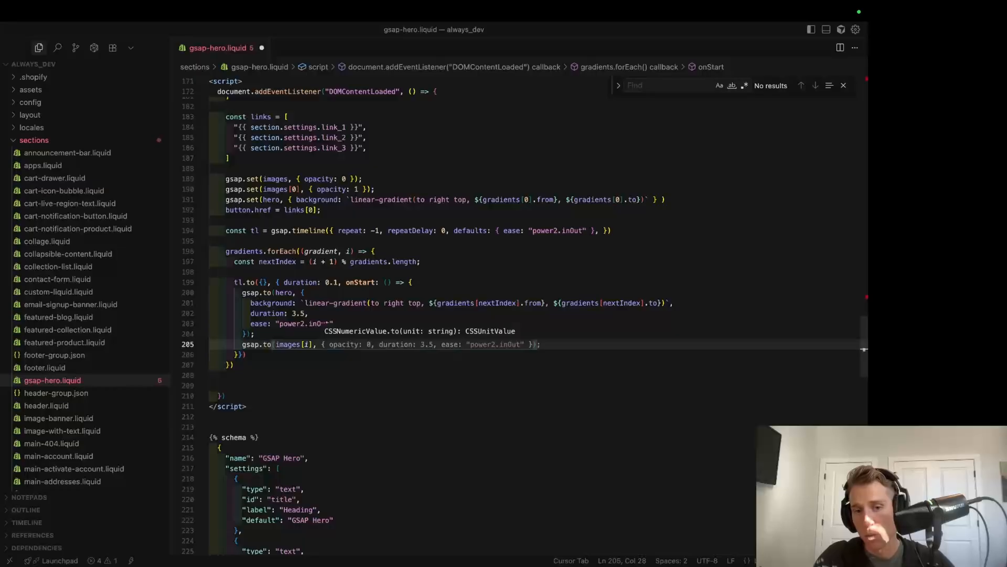
Step: Fade images[i] to opacity 0 and images[nextIndex] to opacity 1 over 3.5s, then set button.href = links[nextIndex]
{"action": "key", "text": "Tab"}
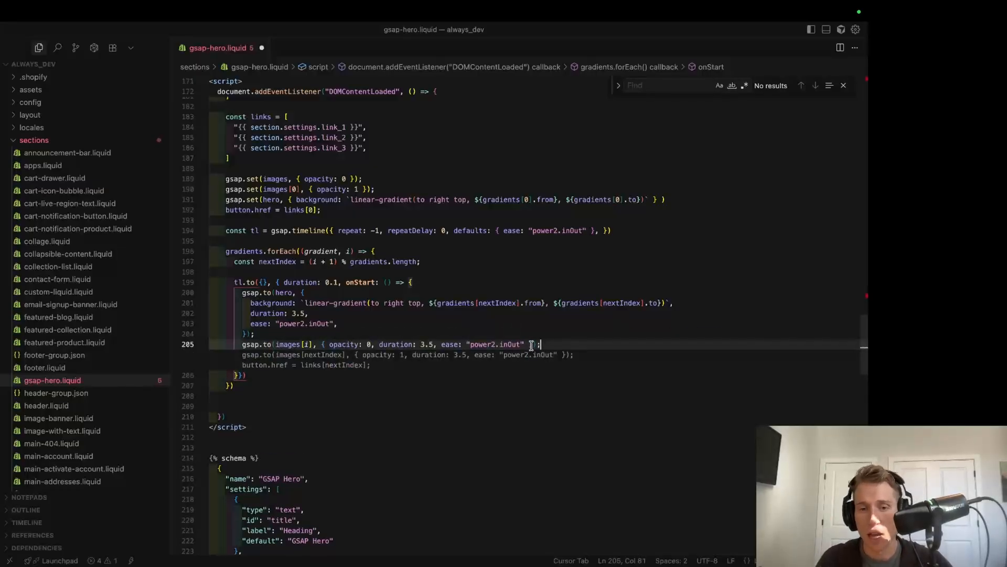
{"action": "key", "text": "Tab"}
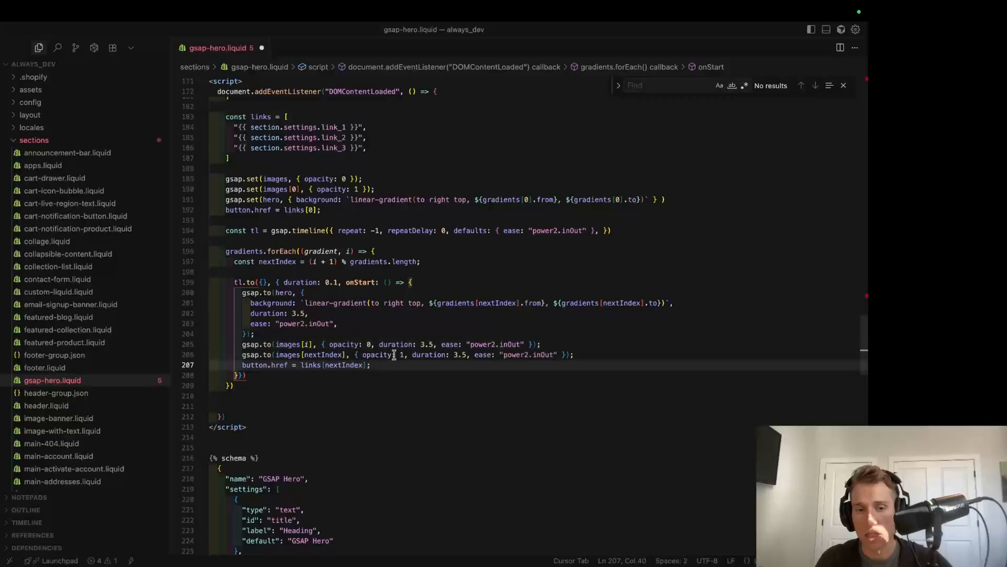
{"action": "left_click", "coordinate": [242, 344]}
{"action": "key", "text": "shift+End"}
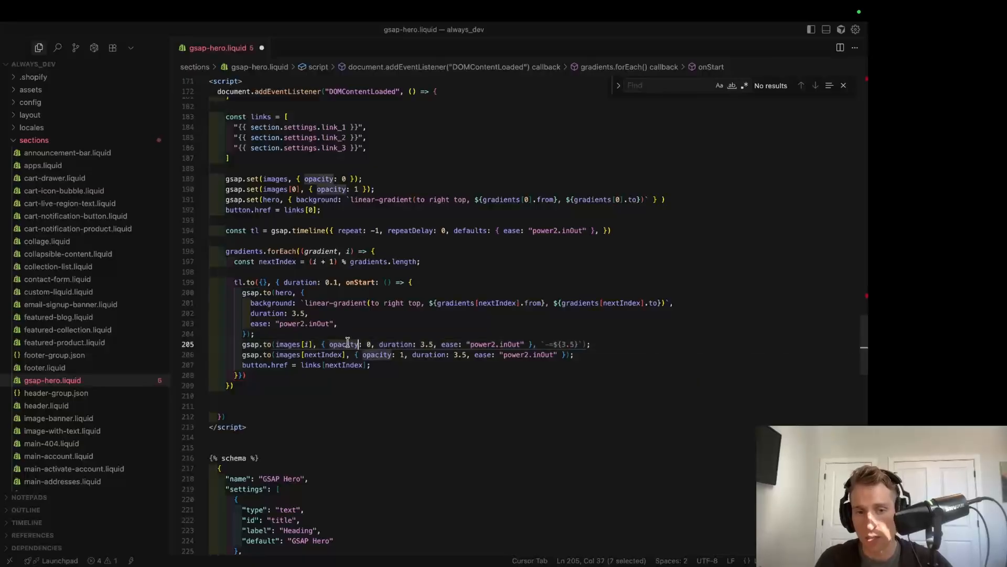
{"action": "left_click", "coordinate": [243, 355]}
{"action": "key", "text": "shift+End"}
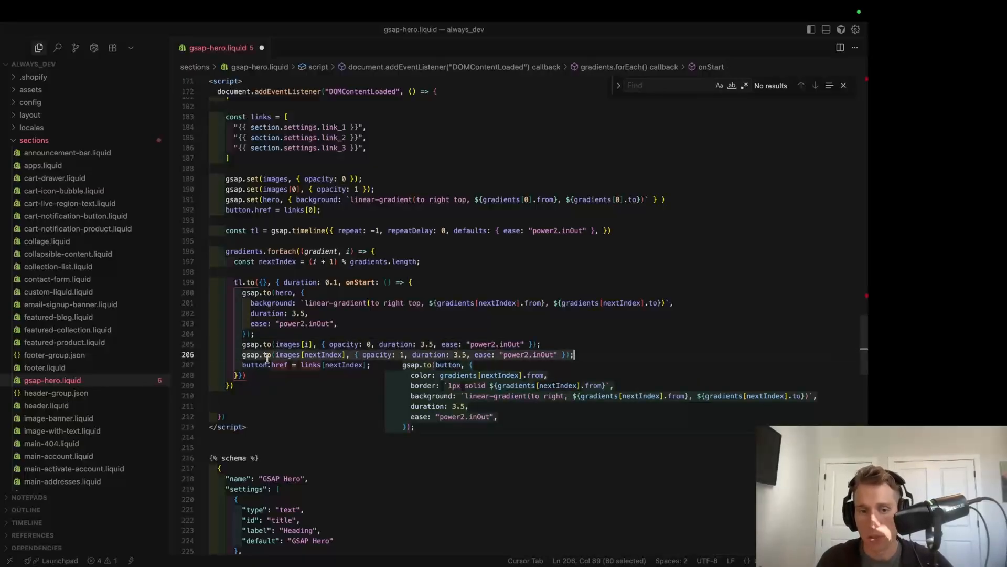
{"action": "left_click", "coordinate": [318, 352]}
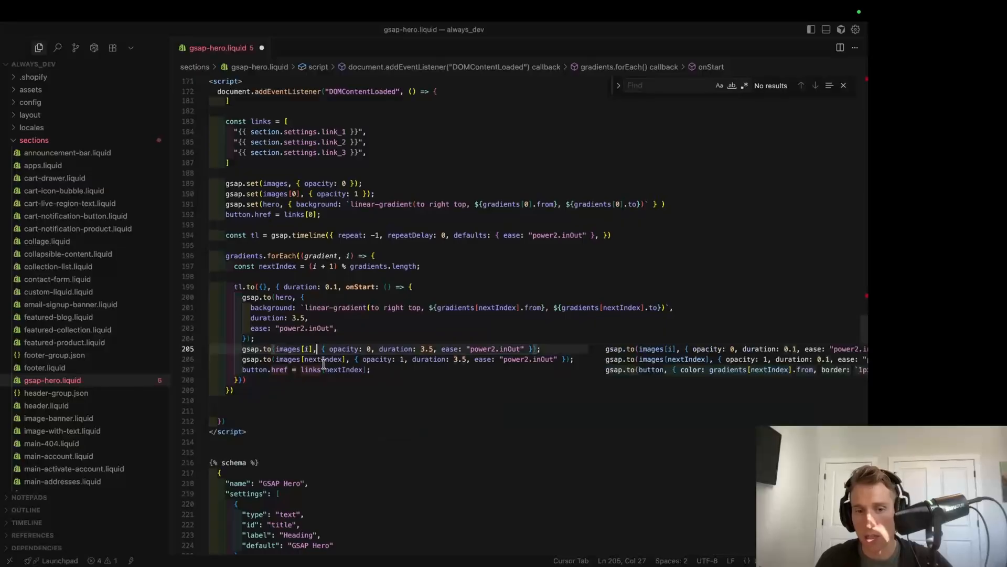
{"action": "double_click", "coordinate": [321, 360]}
{"action": "left_click", "coordinate": [399, 371]}
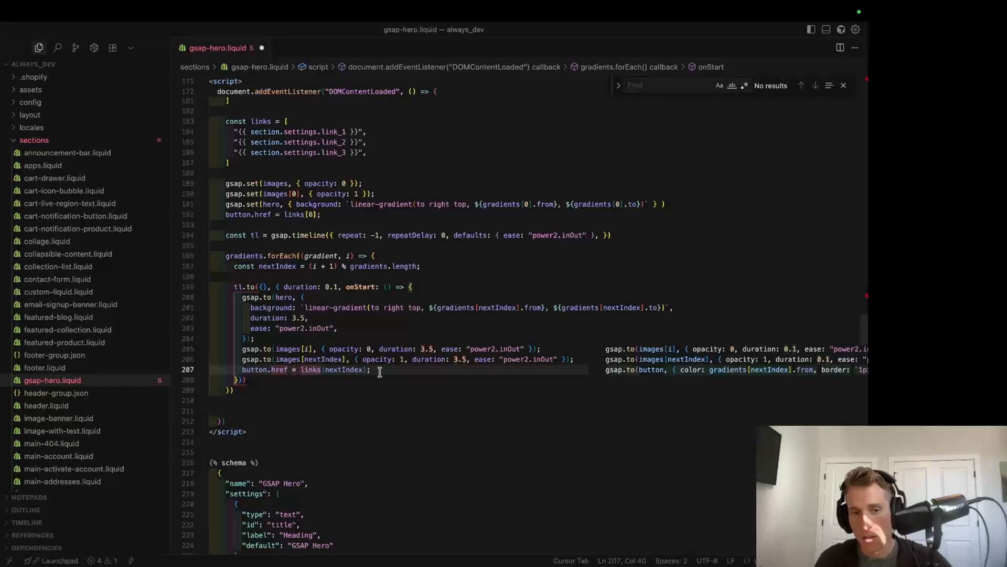
Step: Tween the hero button's text colour and 1px border to gradients[nextIndex].from, dropping its background gradient
{"action": "key", "text": "Tab"}
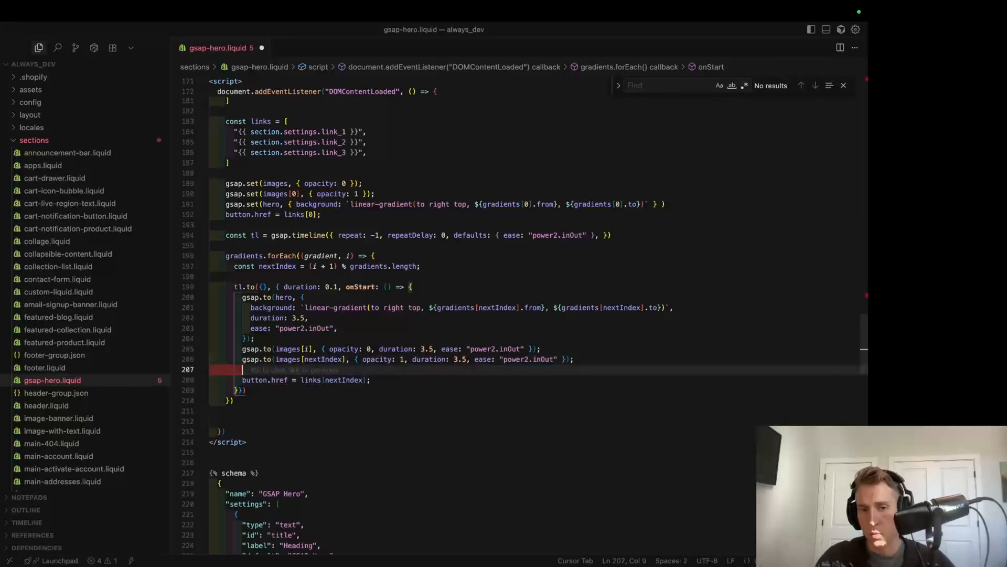
{"action": "type", "text": "gsap"}
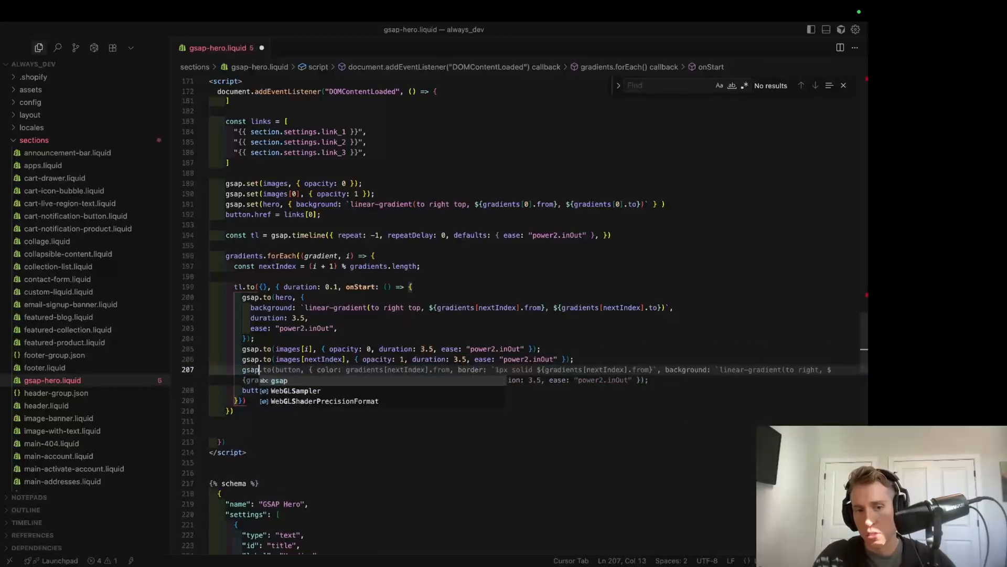
{"action": "type", "text": ".to('.g"}
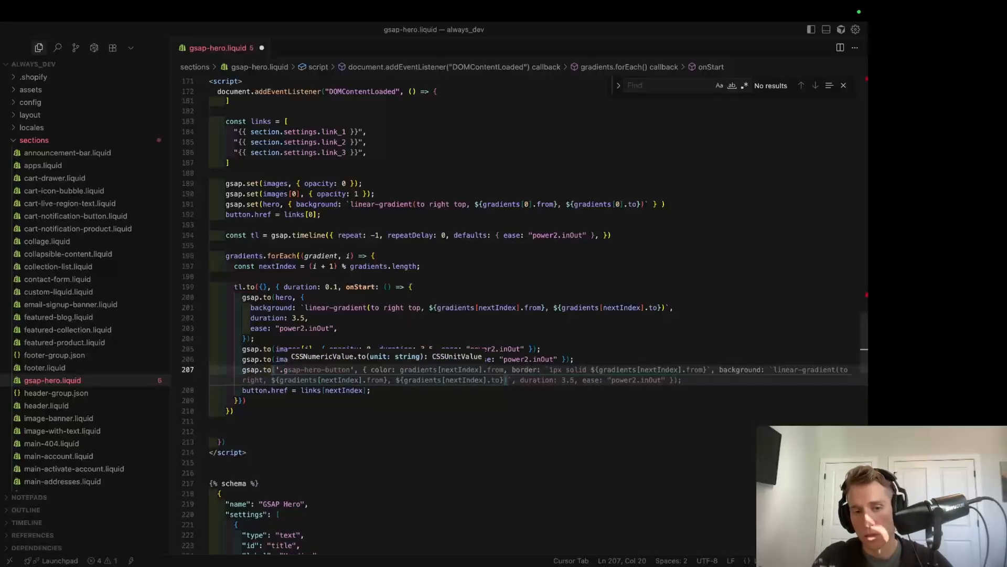
{"action": "type", "text": "sap-"}
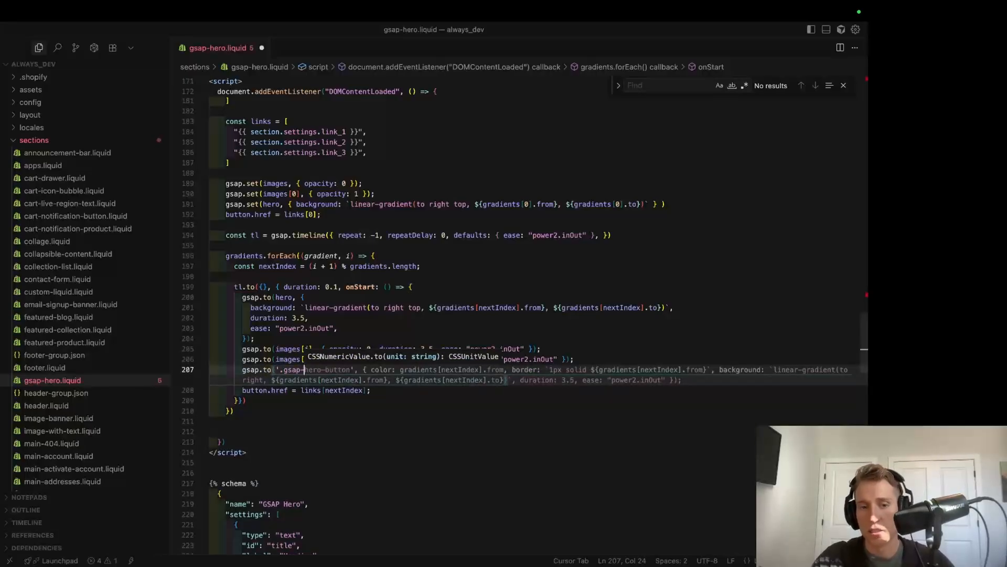
{"action": "type", "text": "hero-butt"}
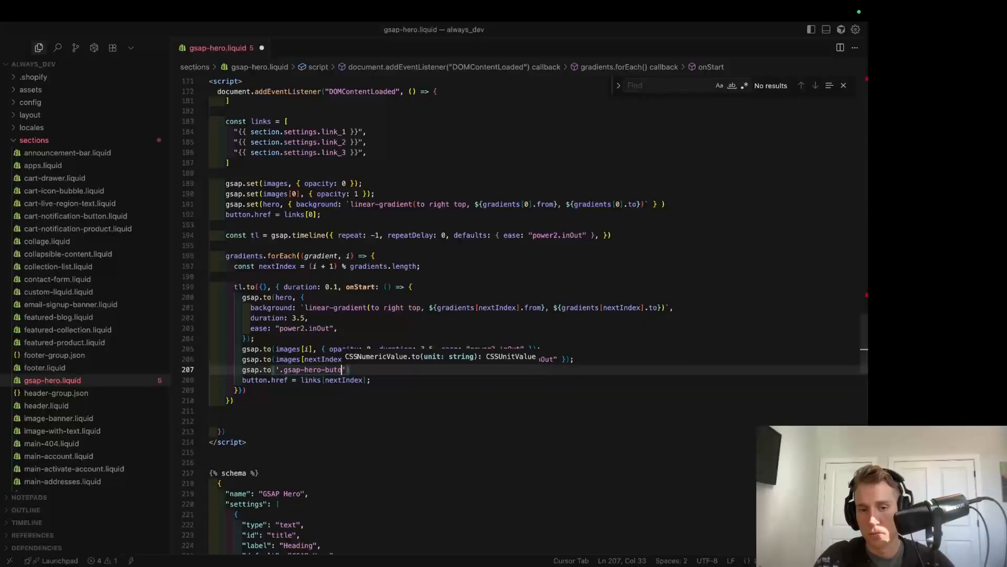
{"action": "type", "text": "on', "}
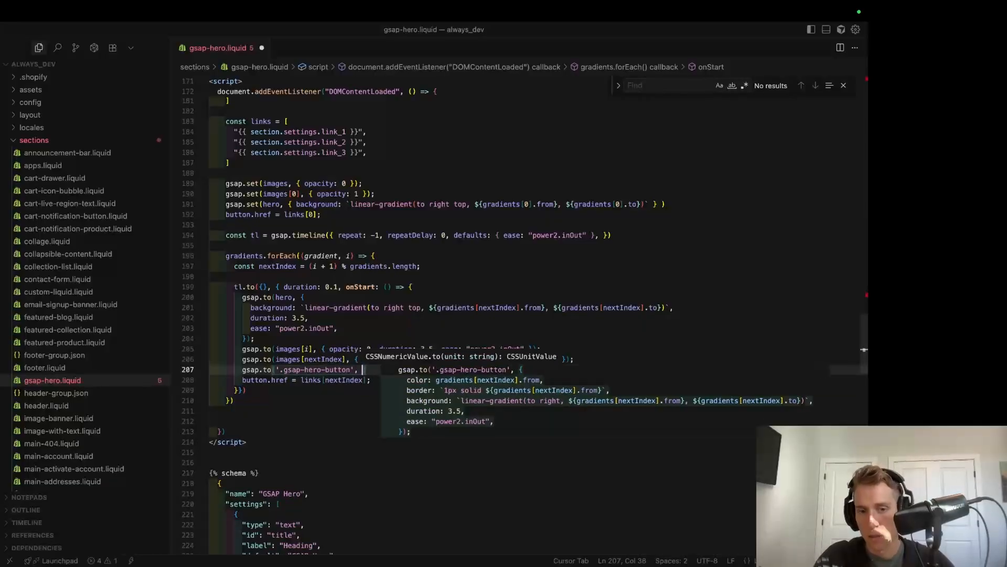
{"action": "type", "text": "{ color"}
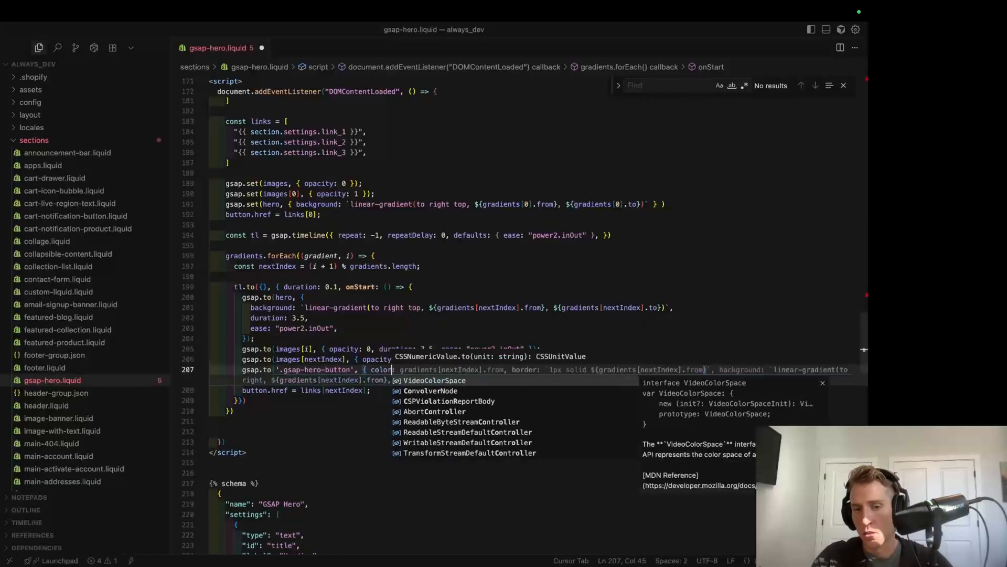
{"action": "type", "text": ": gradients["}
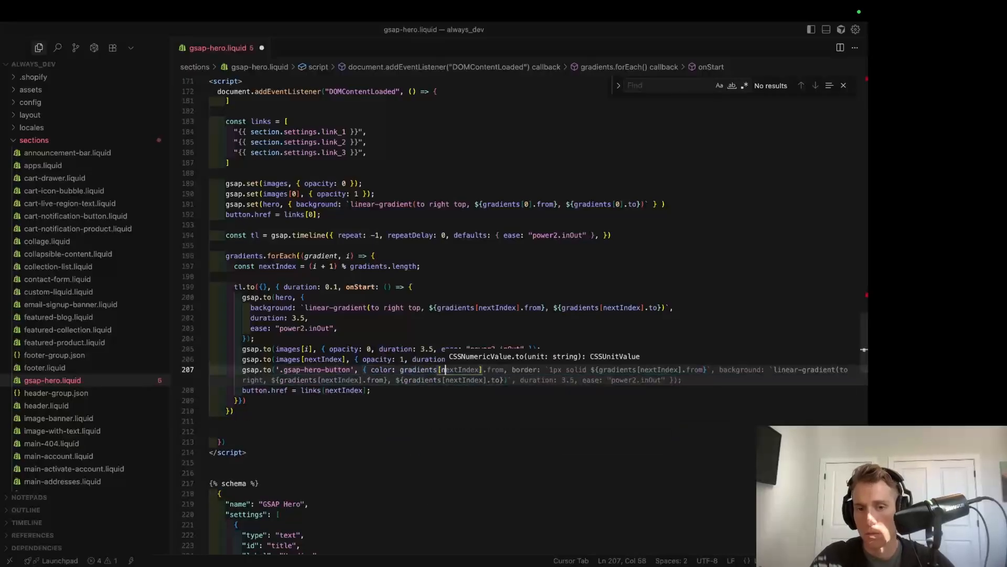
{"action": "type", "text": "nextIndex]"}
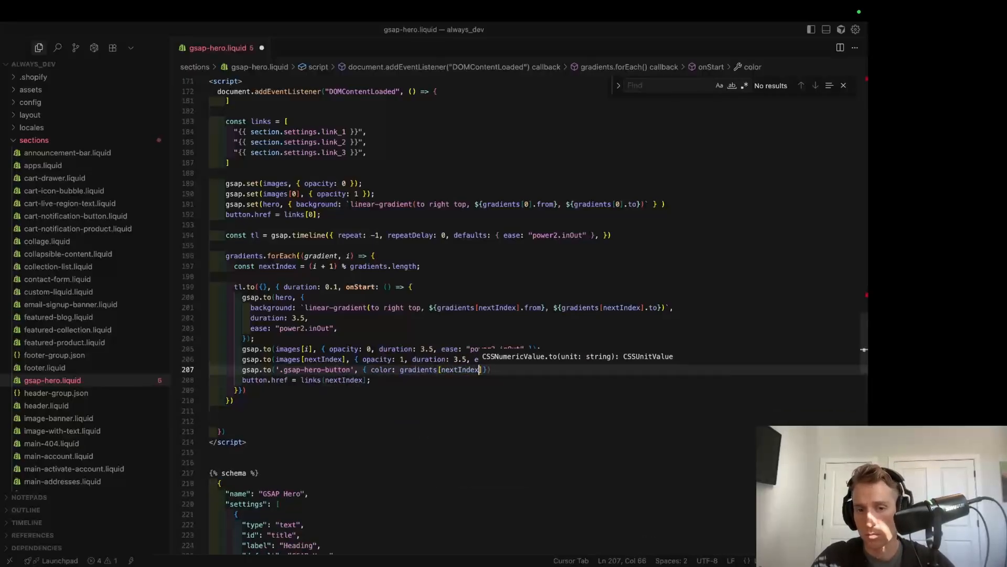
{"action": "type", "text": ".from,"}
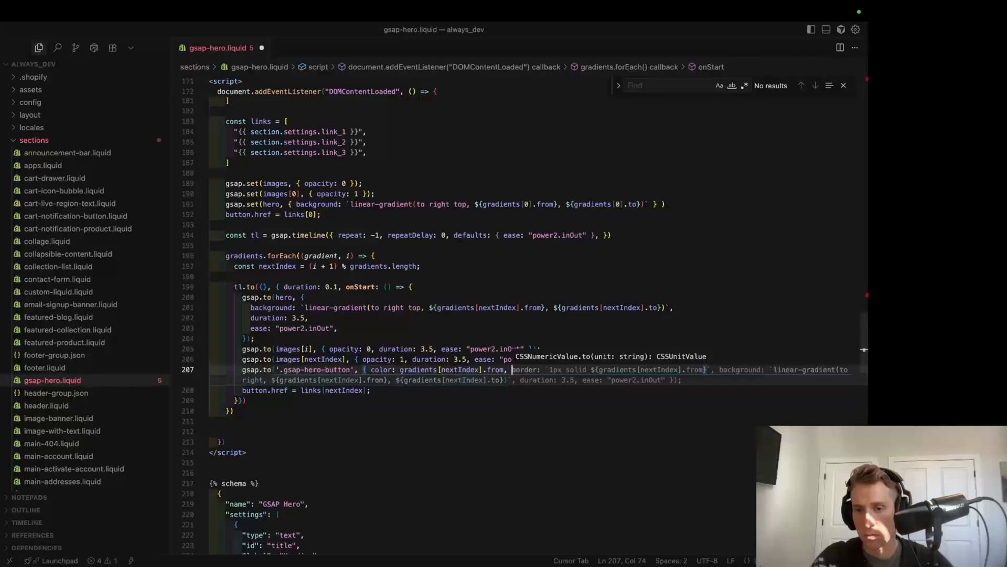
{"action": "key", "text": "Tab"}
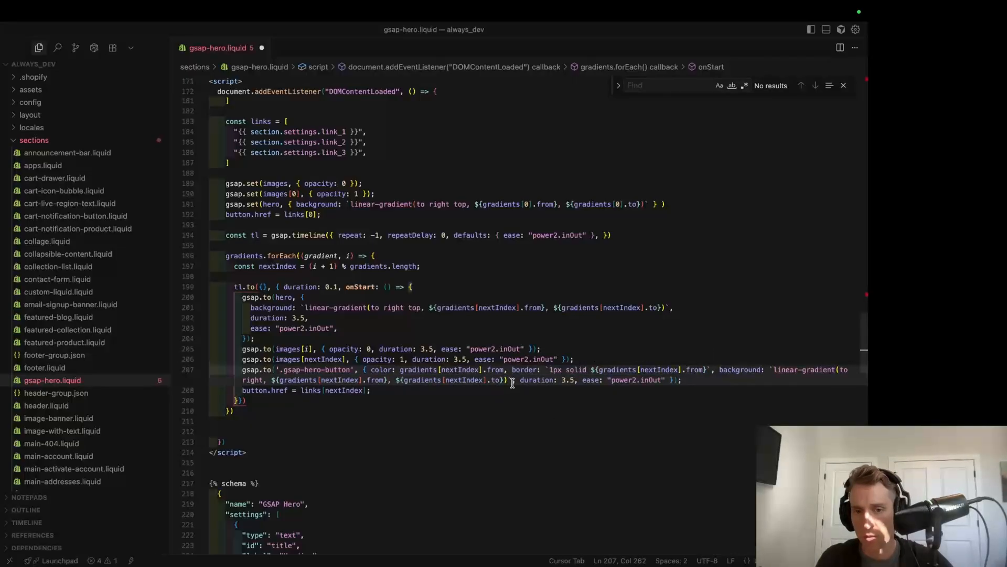
{"action": "mouse_move", "coordinate": [510, 380]}
{"action": "left_mouse_down"}
{"action": "mouse_move", "coordinate": [661, 356]}
{"action": "mouse_move", "coordinate": [714, 369]}
{"action": "left_mouse_up"}
{"action": "key", "text": "BackSpace"}
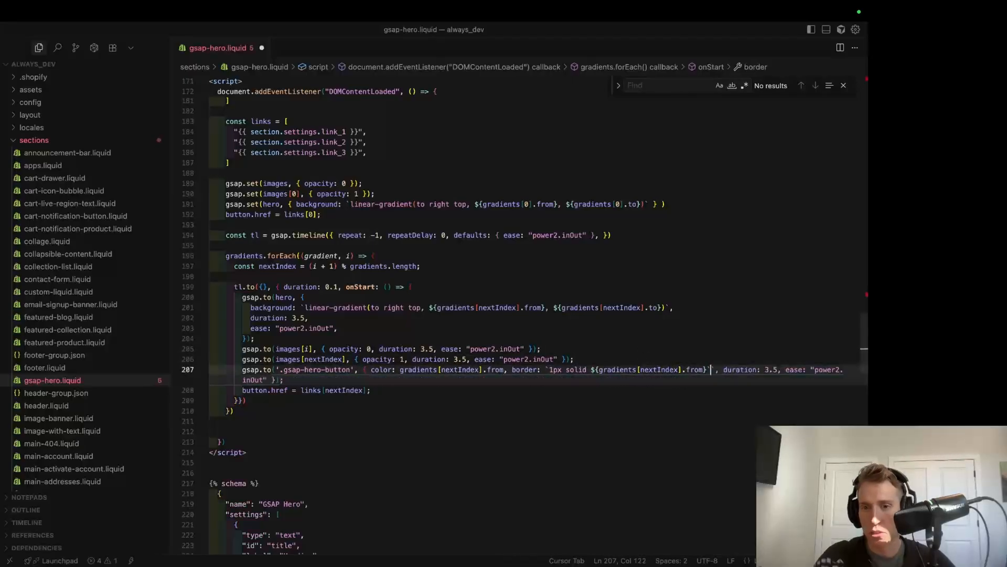
{"action": "type", "text": "`"}
{"action": "key", "text": "BackSpace"}
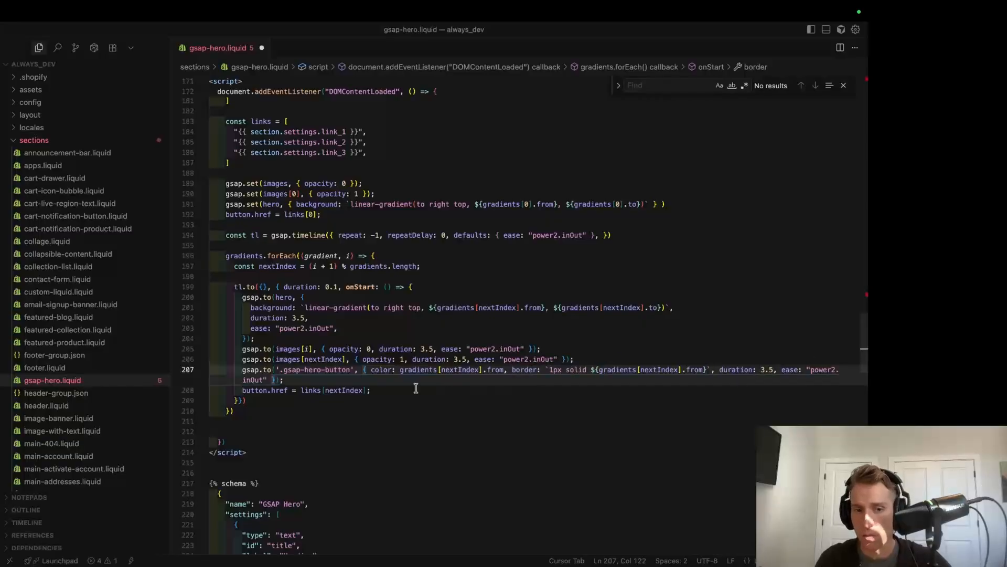
{"action": "left_click", "coordinate": [410, 389]}
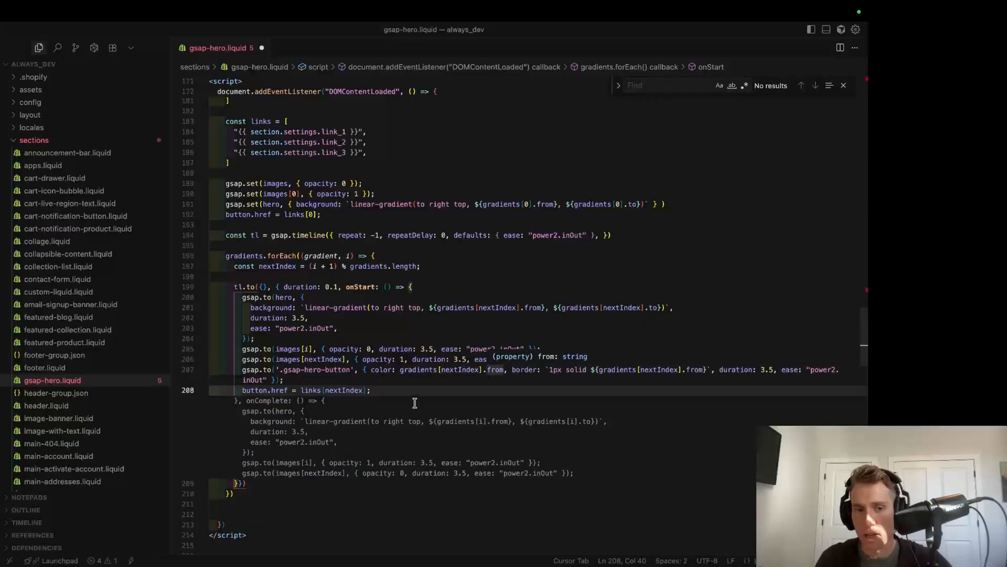
Step: Chain an empty .to({}, { duration: 3.5 }) hold after each gradient step and switch to the browser
{"action": "left_click", "coordinate": [468, 404]}
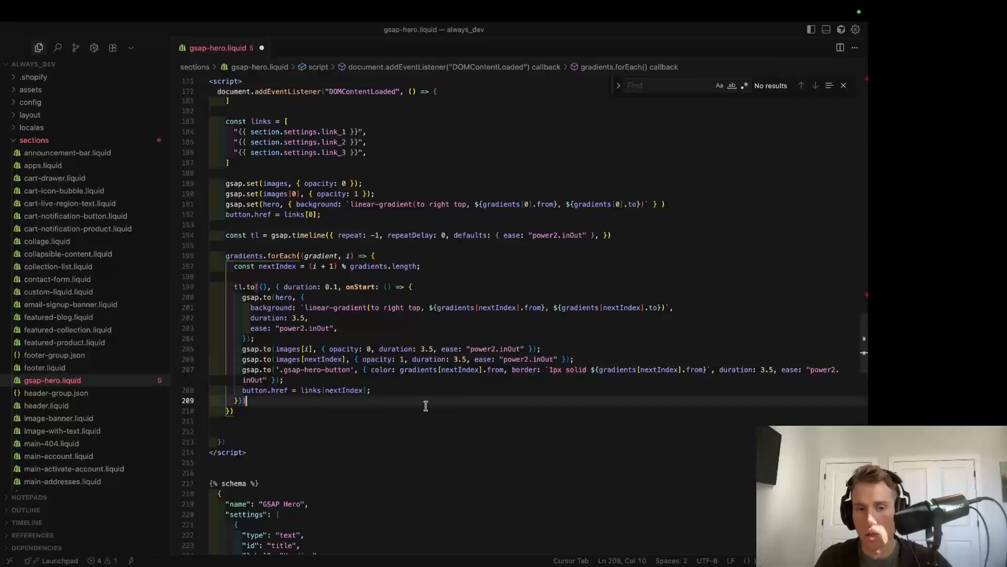
{"action": "key", "text": "Return"}
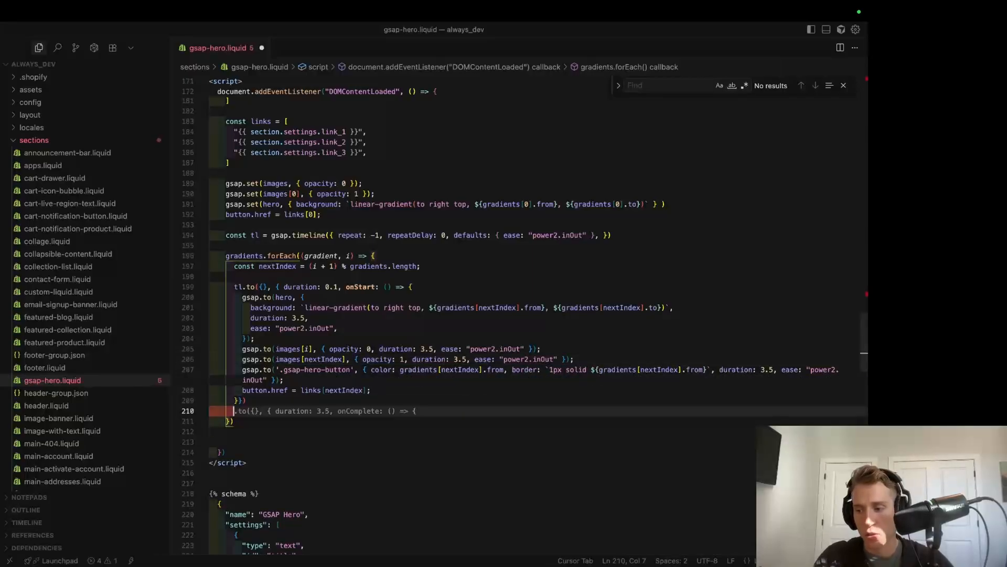
{"action": "type", "text": ".to({}"}
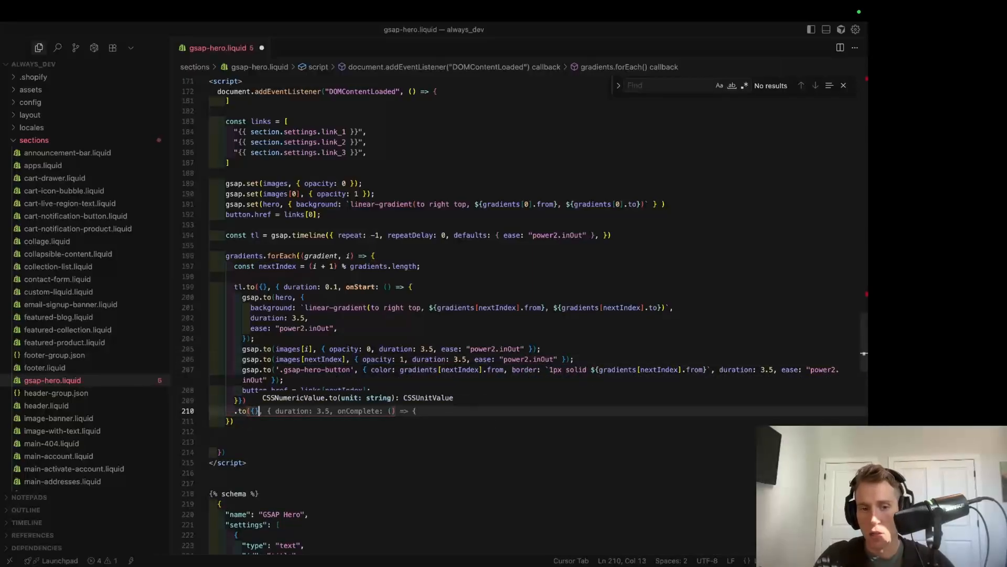
{"action": "key", "text": "Tab"}
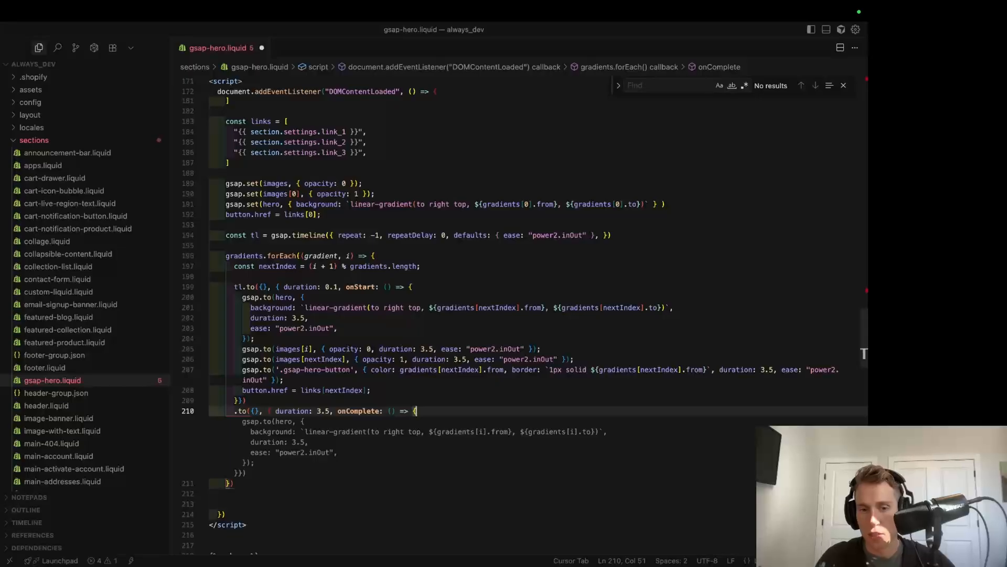
{"action": "key", "text": "shift+Left"}
{"action": "key", "text": "shift+Left"}
{"action": "key", "text": "shift+Left"}
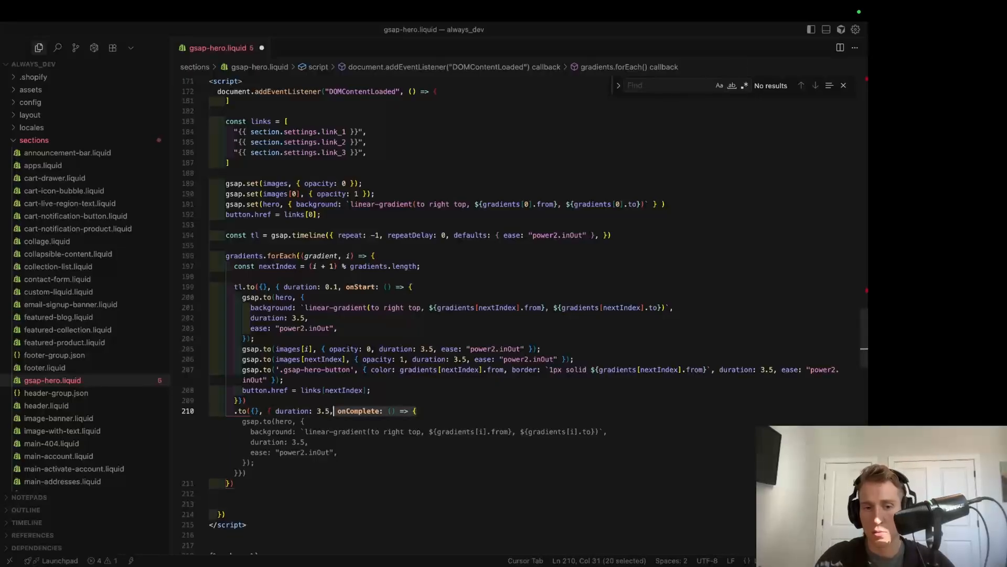
{"action": "key", "text": "BackSpace"}
{"action": "type", "text": ")"}
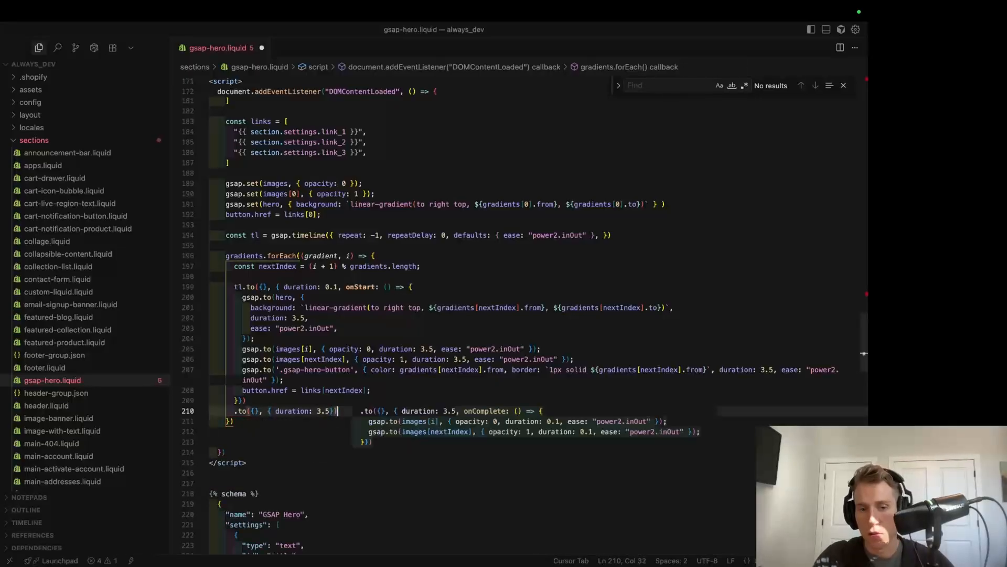
{"action": "key", "text": "Down"}
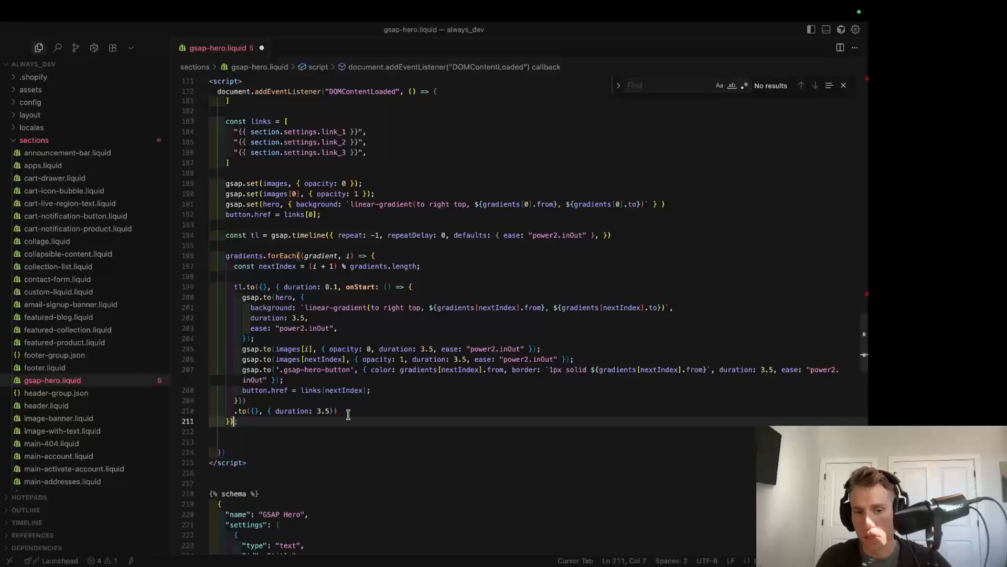
{"action": "scroll", "coordinate": [348, 415], "scroll_direction": "up", "scroll_amount": 3}
{"action": "left_click", "coordinate": [591, 383]}
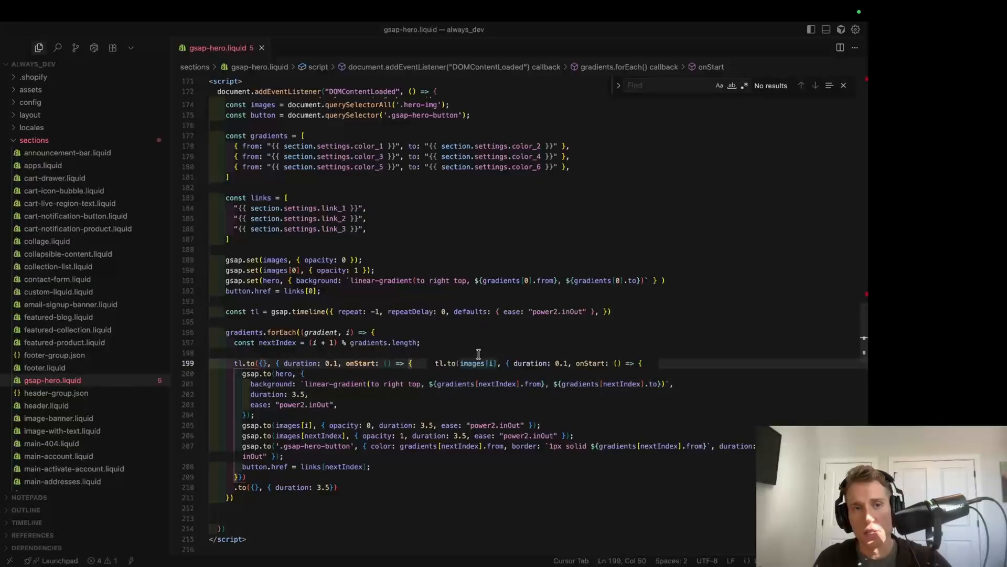
{"action": "key", "text": "super+Tab"}
{"action": "key", "text": "super+Tab"}
{"action": "key", "text": "super+Tab"}
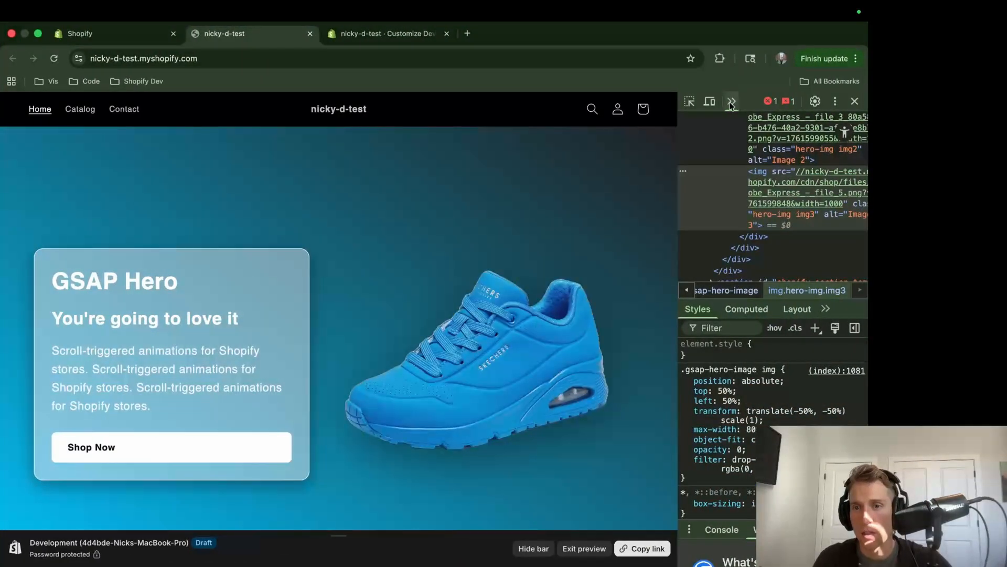
Step: Show the DevTools Console, widen it, and preview the hero in a Galaxy Z Fold 5 mobile viewport
{"action": "left_click", "coordinate": [730, 104]}
{"action": "left_click", "coordinate": [763, 126]}
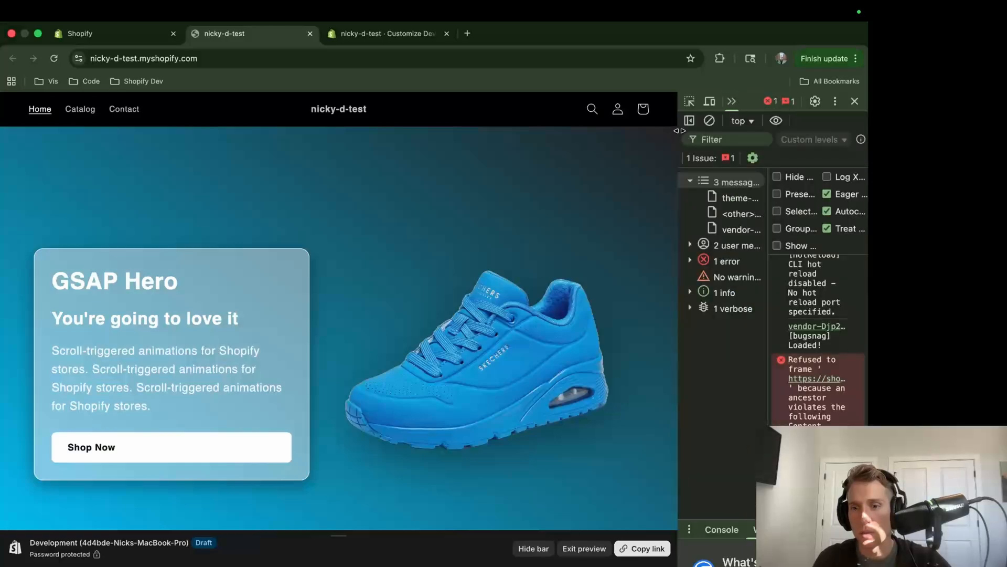
{"action": "left_click_drag", "start_coordinate": [679, 130], "coordinate": [614, 130]}
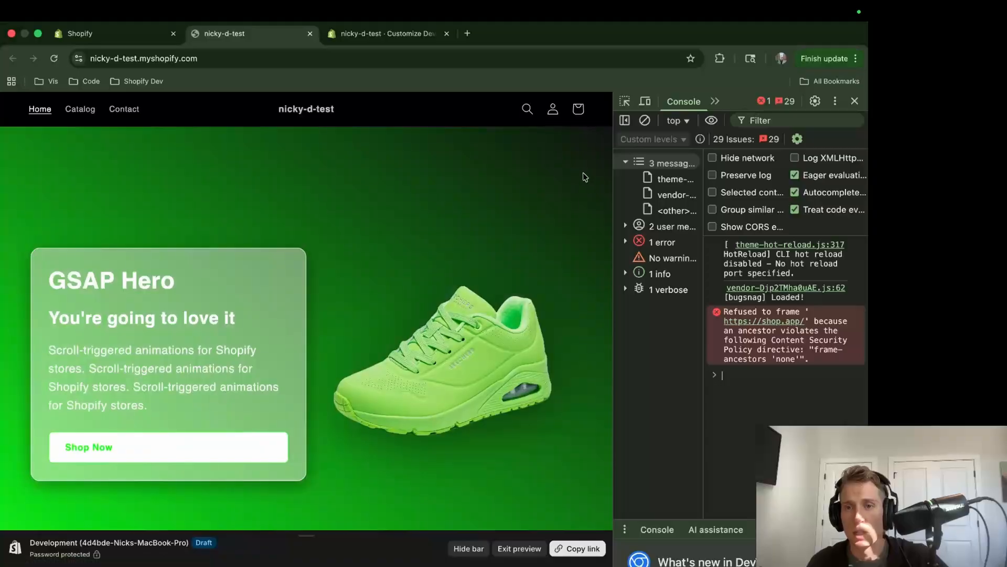
{"action": "left_click", "coordinate": [644, 101]}
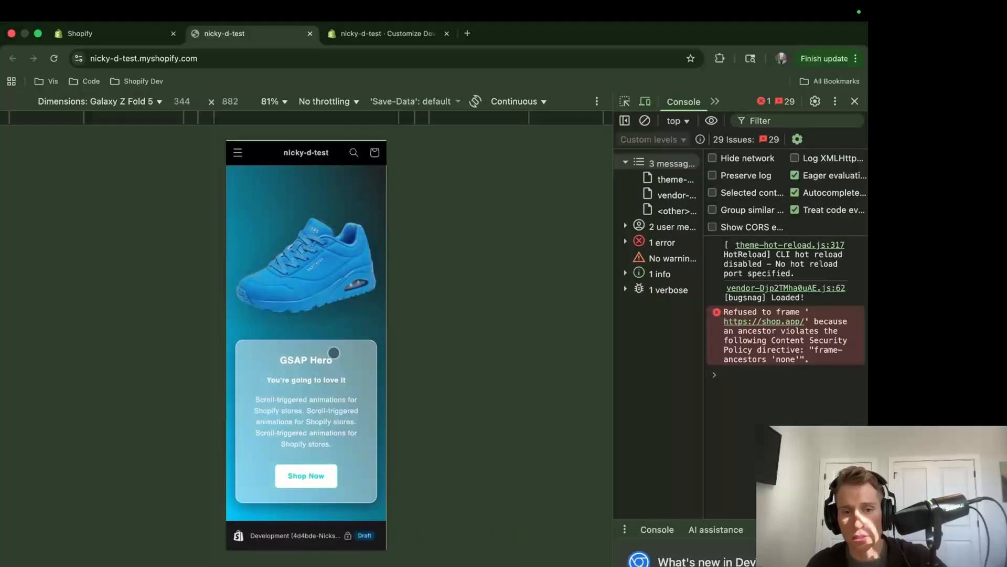
{"action": "scroll", "coordinate": [341, 369], "scroll_direction": "down", "scroll_amount": 4}
{"action": "scroll", "coordinate": [341, 369], "scroll_direction": "up", "scroll_amount": 4}
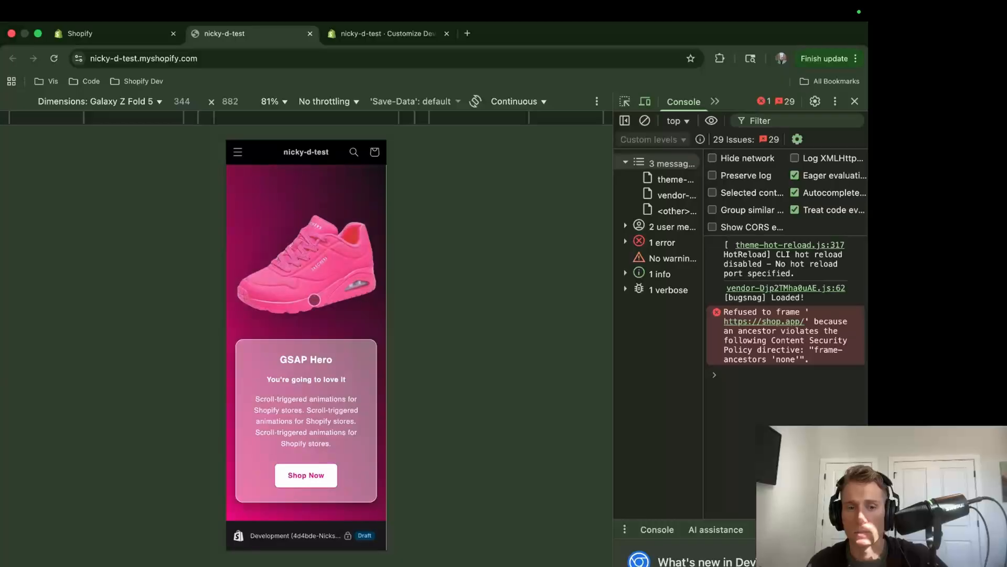
Step: Return the storefront to full desktop width and narrow DevTools to watch the gradients cycle
{"action": "left_click", "coordinate": [645, 102]}
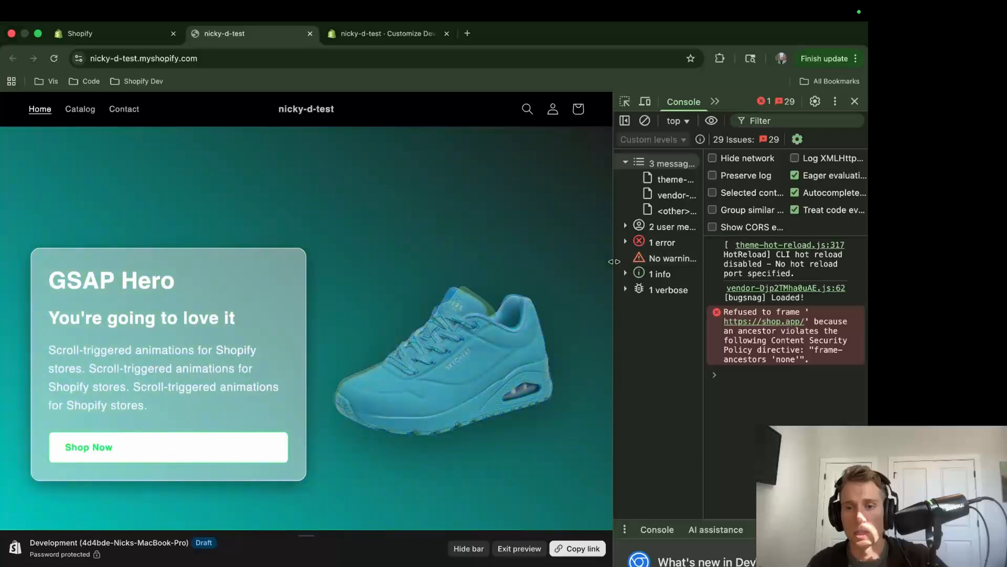
{"action": "left_click_drag", "start_coordinate": [614, 261], "coordinate": [700, 260]}
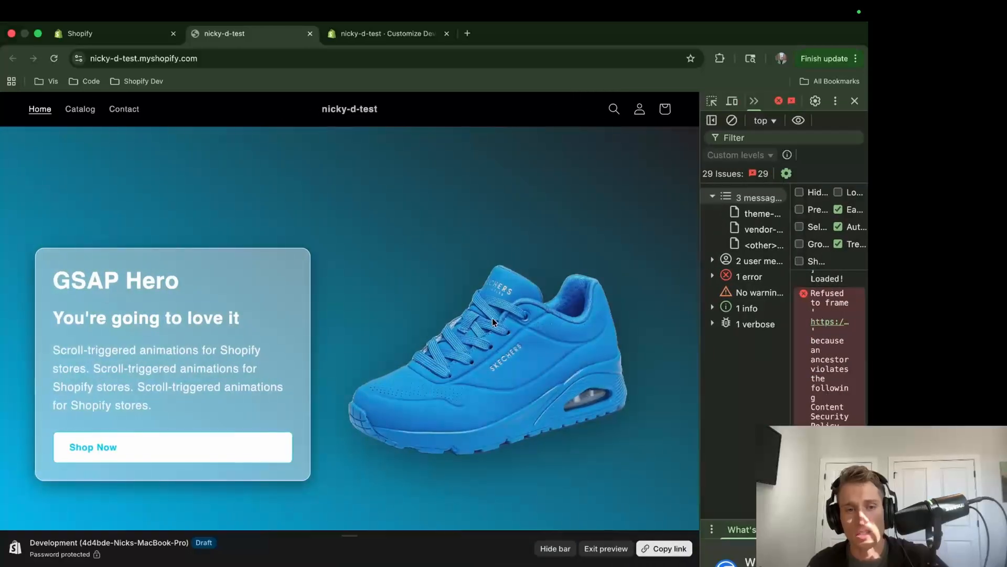